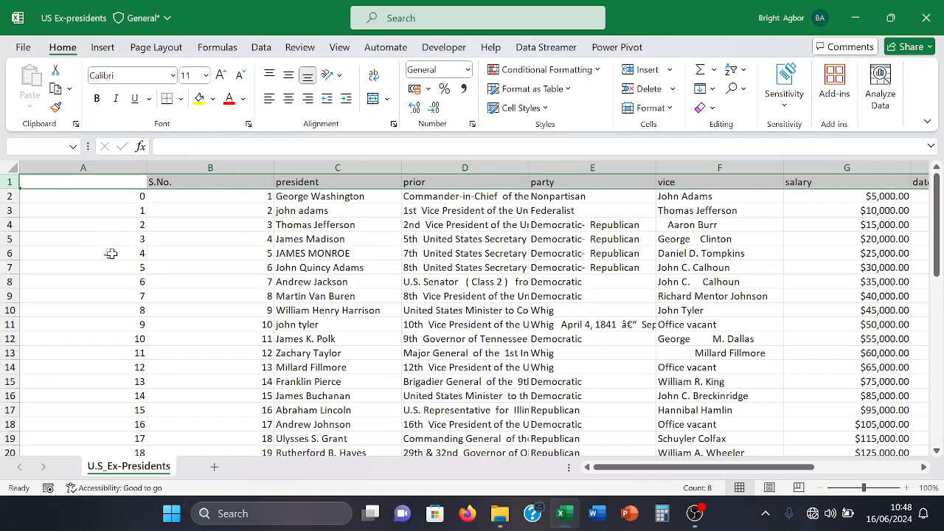
Step: Examine the US ex-presidents data across all its columns and down to the last record
{"action": "left_click", "coordinate": [143, 299]}
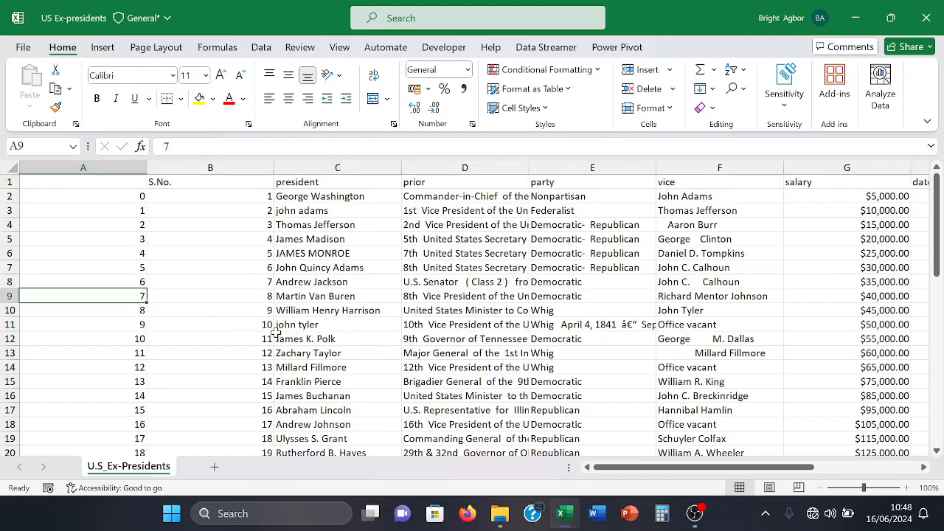
{"action": "left_click", "coordinate": [188, 310]}
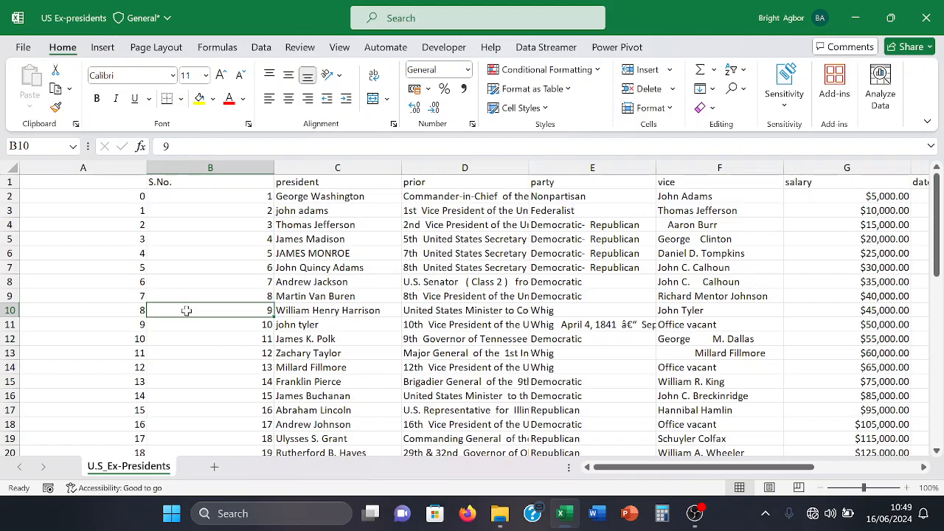
{"action": "key", "text": "Right"}
{"action": "key", "text": "Right"}
{"action": "key", "text": "Right"}
{"action": "key", "text": "Right"}
{"action": "key", "text": "Right"}
{"action": "key", "text": "Right"}
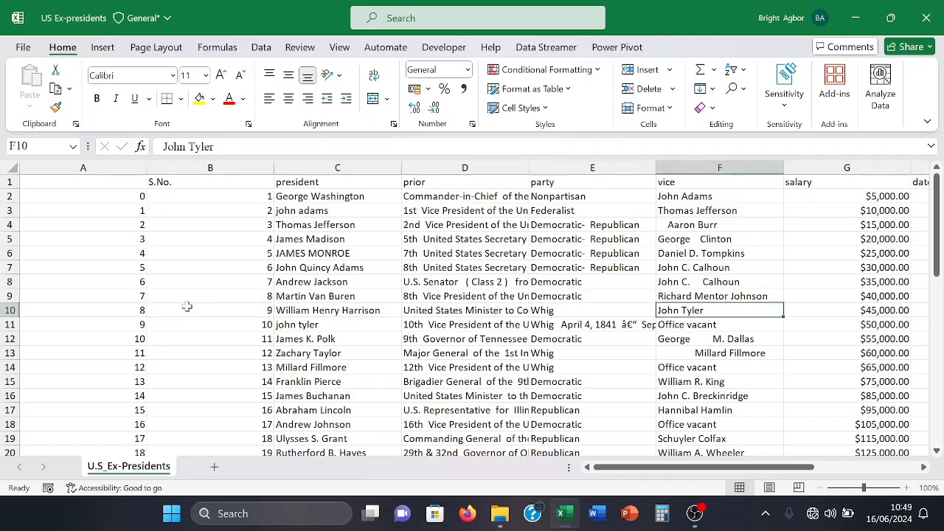
{"action": "key", "text": "Right"}
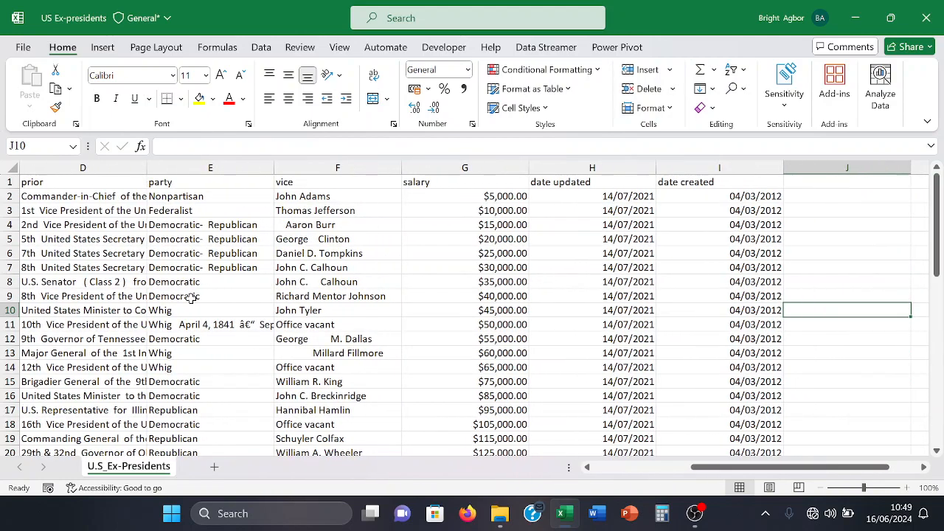
{"action": "key", "text": "Left"}
{"action": "key", "text": "Left"}
{"action": "key", "text": "Left"}
{"action": "key", "text": "Left"}
{"action": "key", "text": "Left"}
{"action": "key", "text": "Left"}
{"action": "key", "text": "Left"}
{"action": "key", "text": "Left"}
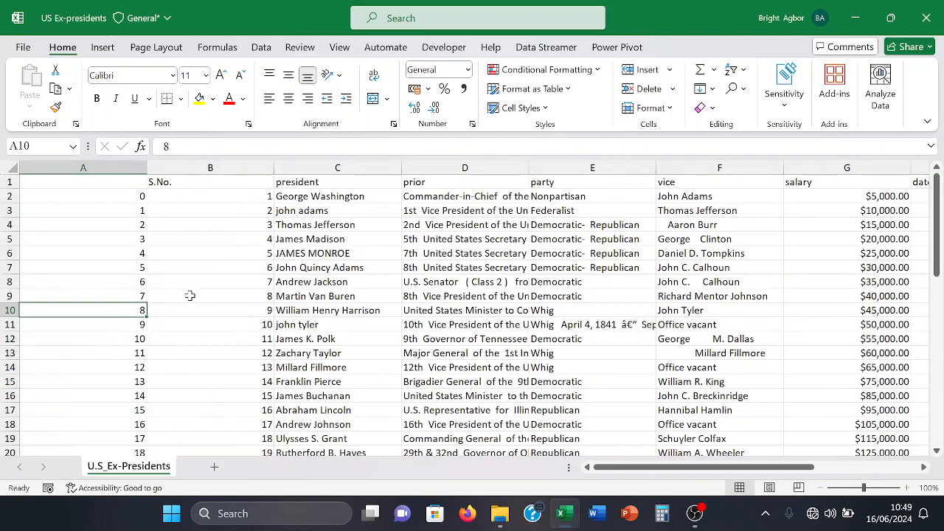
{"action": "key", "text": "ctrl+Down"}
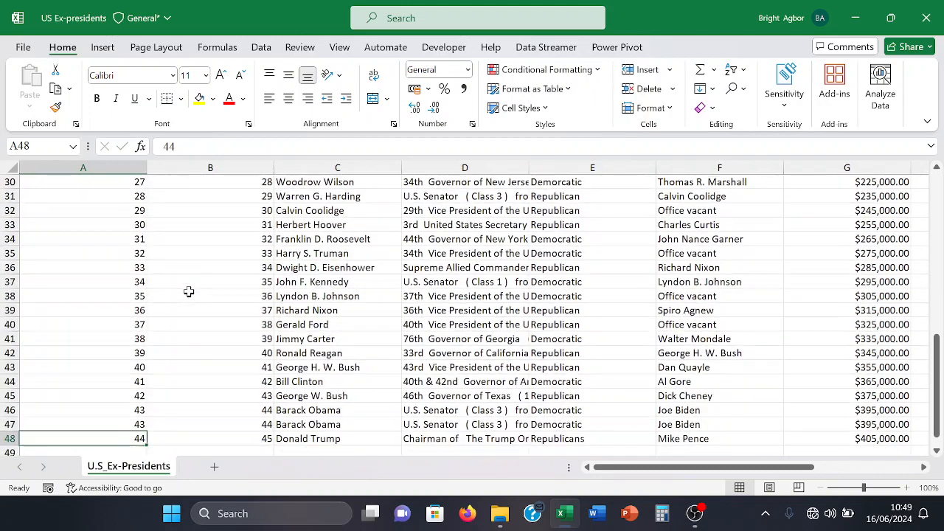
{"action": "key", "text": "ctrl+Up"}
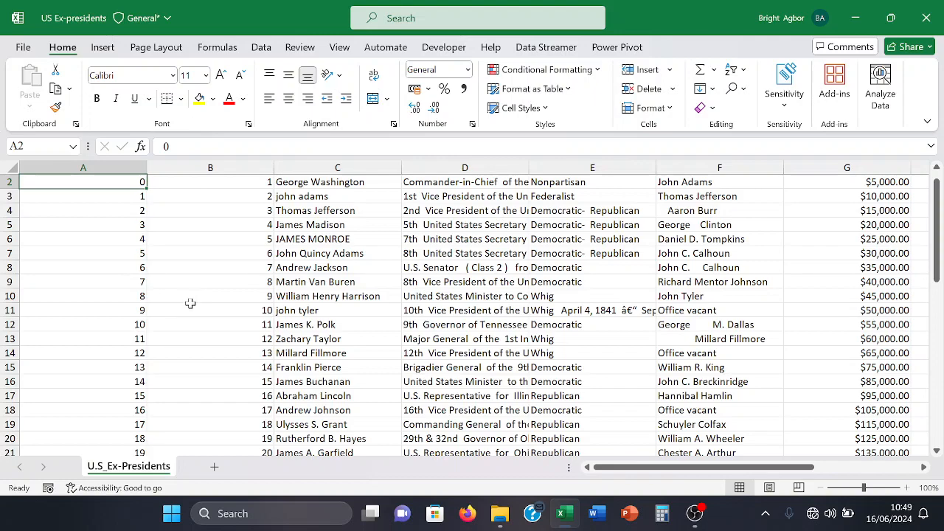
Step: Count the blank cells in A2:A48 with a COUNTBLANK formula in cell A49
{"action": "key", "text": "ctrl+Down"}
{"action": "key", "text": "Down"}
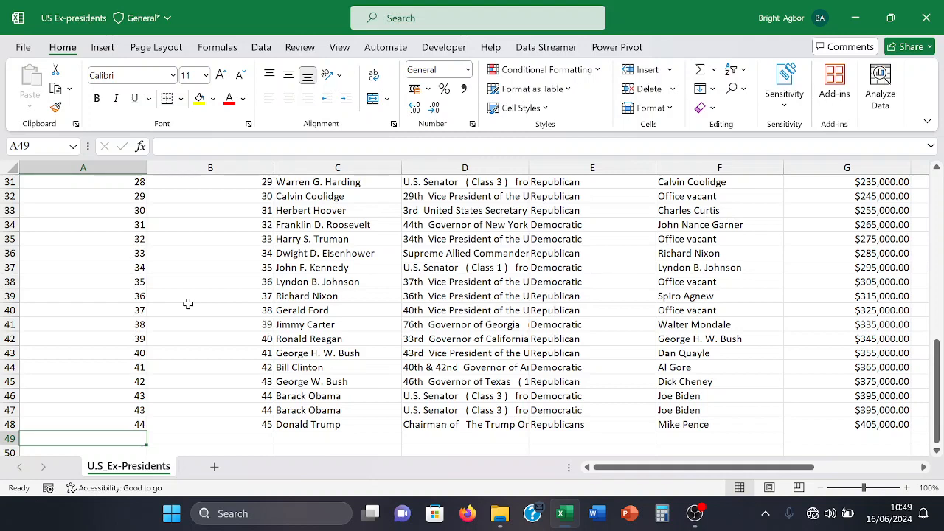
{"action": "type", "text": "="}
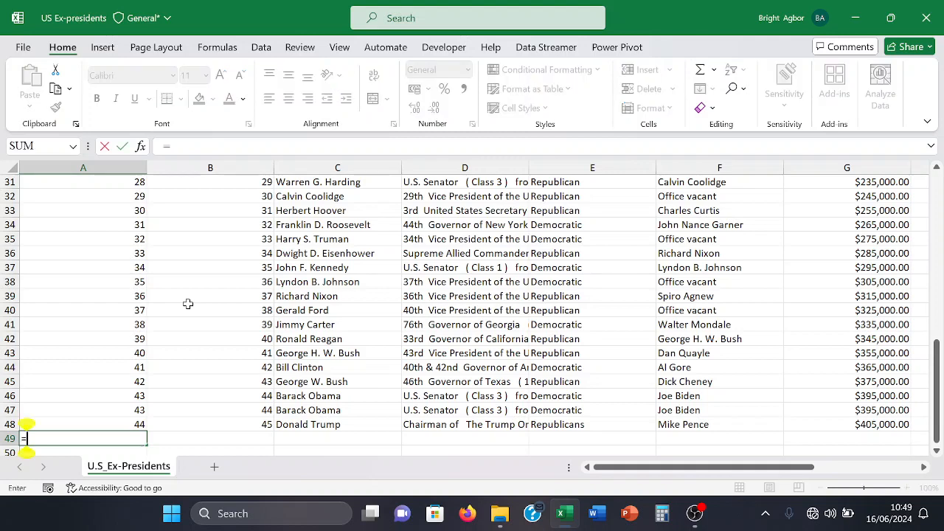
{"action": "type", "text": "c"}
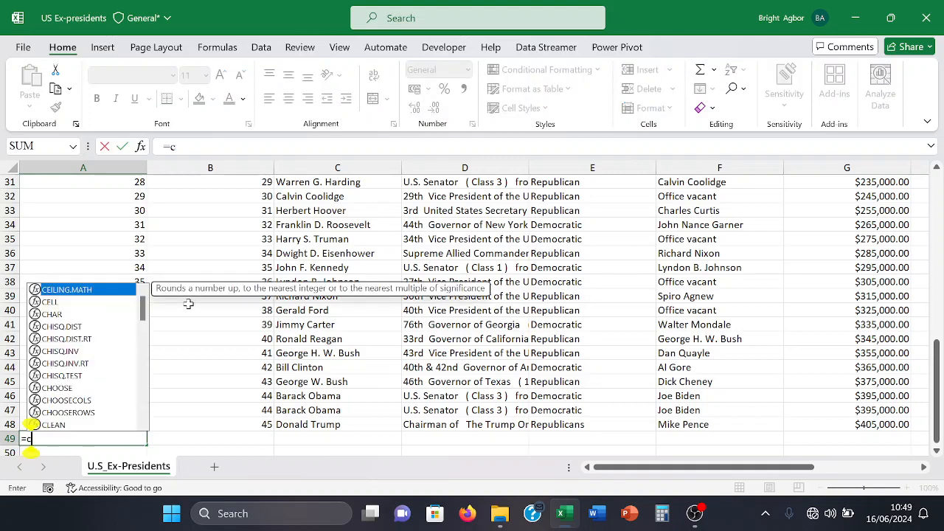
{"action": "type", "text": "ountb"}
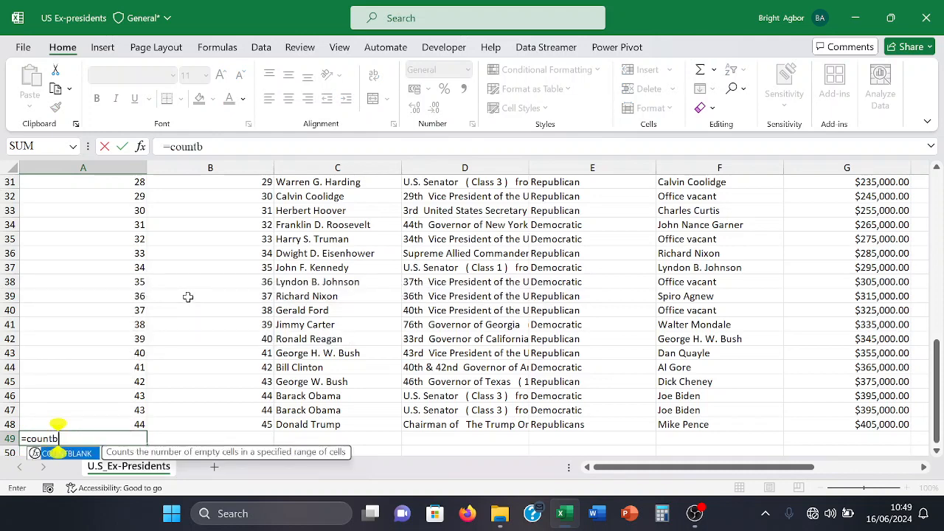
{"action": "key", "text": "Tab"}
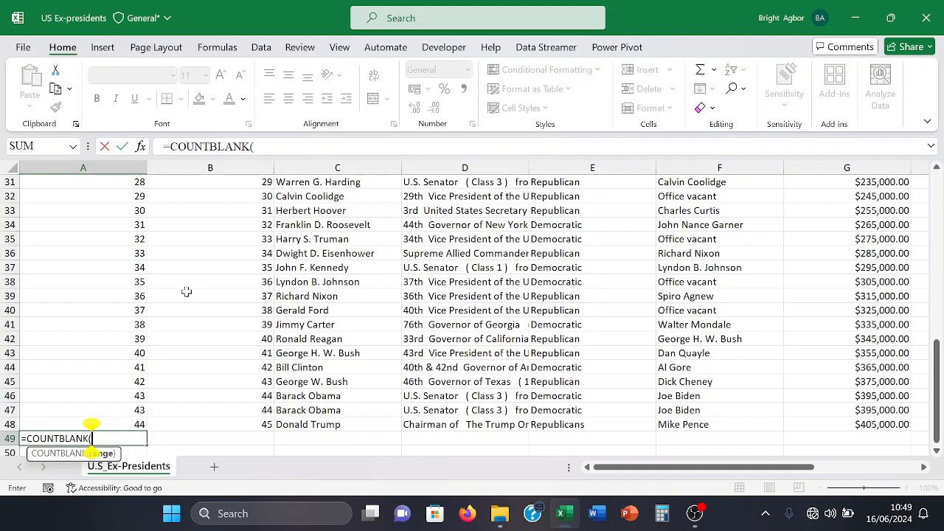
{"action": "type", "text": "a2"}
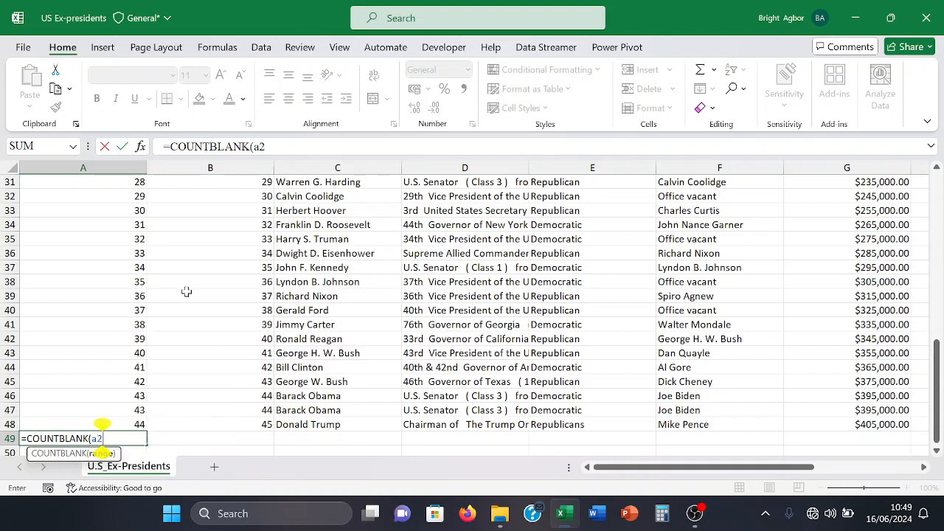
{"action": "type", "text": ":a"}
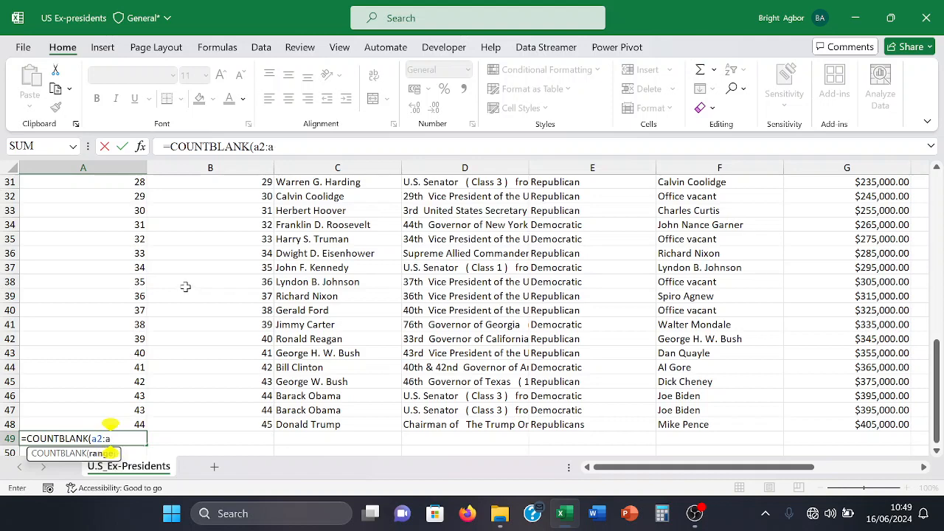
{"action": "type", "text": "48)"}
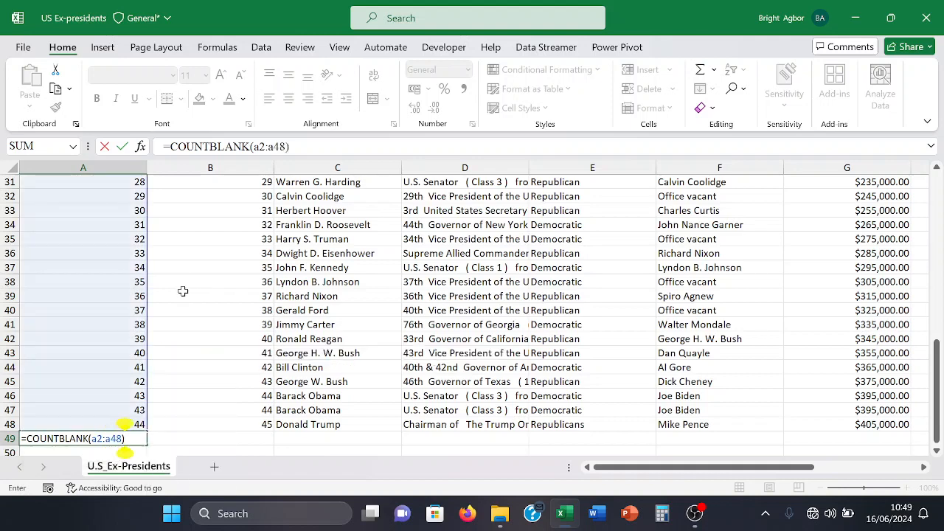
{"action": "key", "text": "Return"}
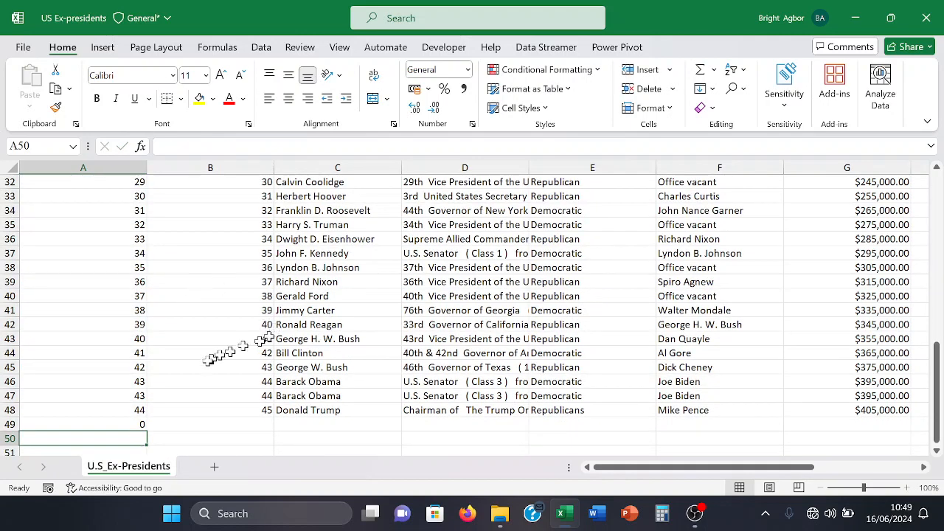
Step: Fill the COUNTBLANK formula from A49 across to I49 and review the counts for every column
{"action": "left_click", "coordinate": [139, 423]}
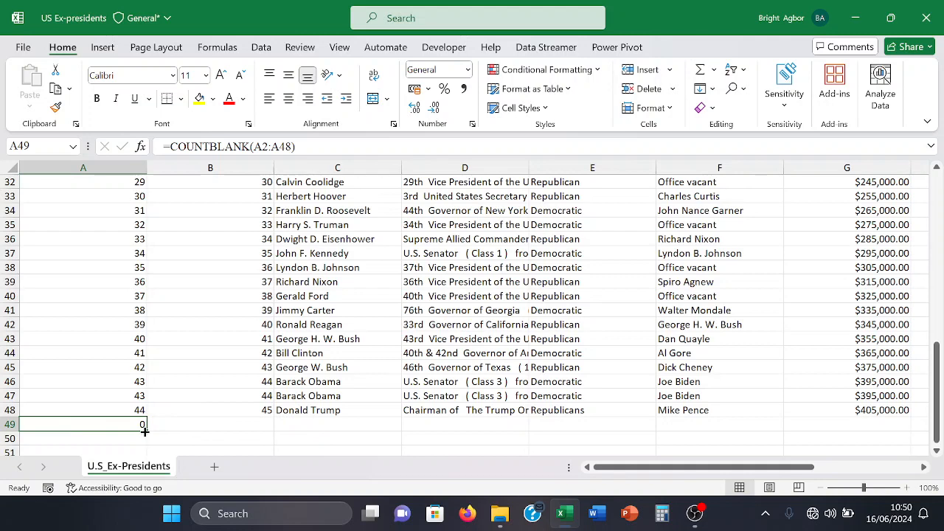
{"action": "left_click_drag", "start_coordinate": [145, 431], "coordinate": [810, 410]}
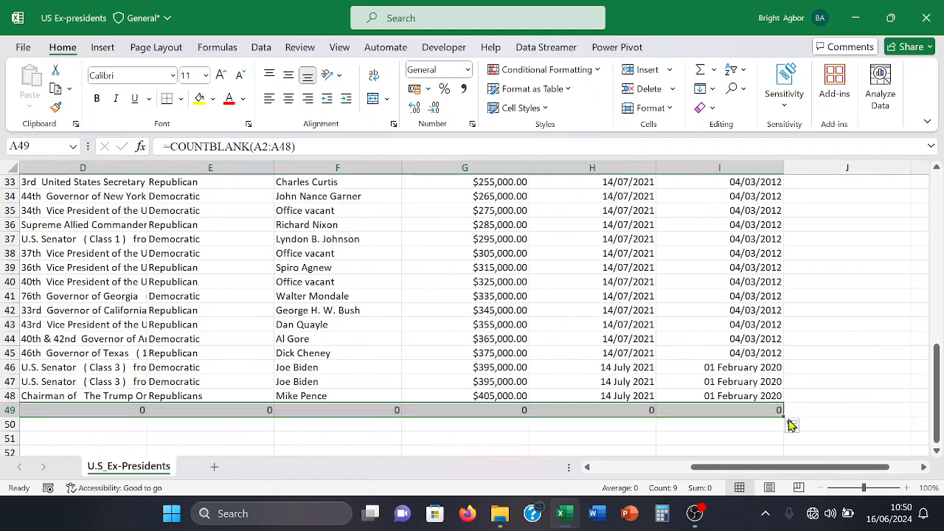
{"action": "left_click_drag", "start_coordinate": [740, 469], "coordinate": [606, 468]}
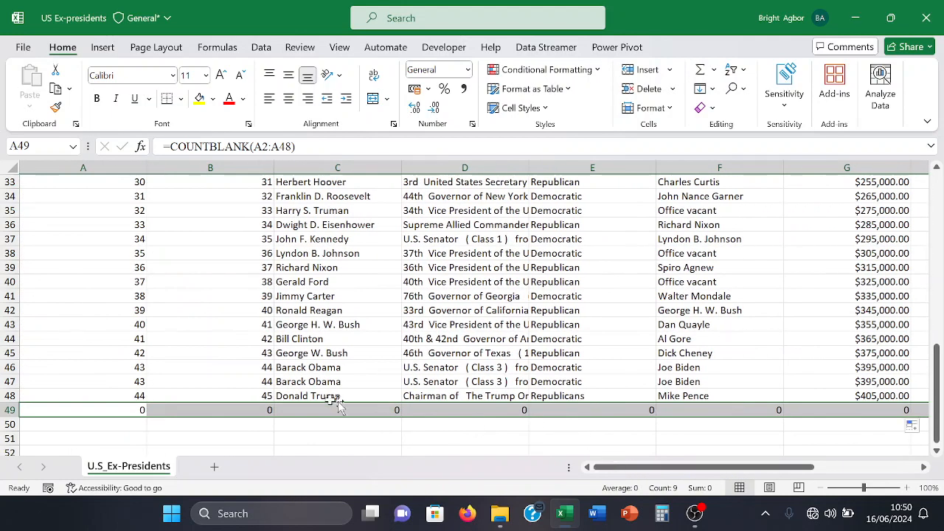
{"action": "left_click", "coordinate": [183, 426]}
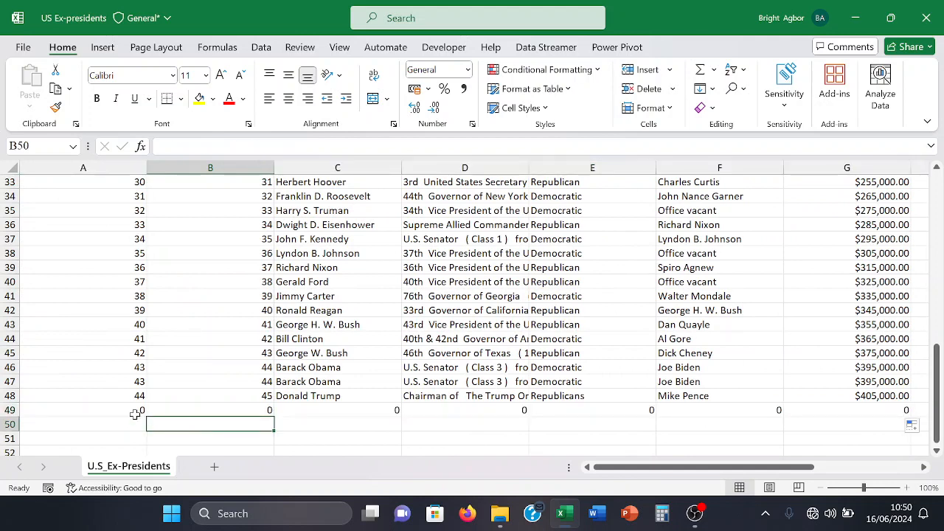
Step: Delete row 49 containing the COUNTBLANK formulas
{"action": "left_click", "coordinate": [9, 409]}
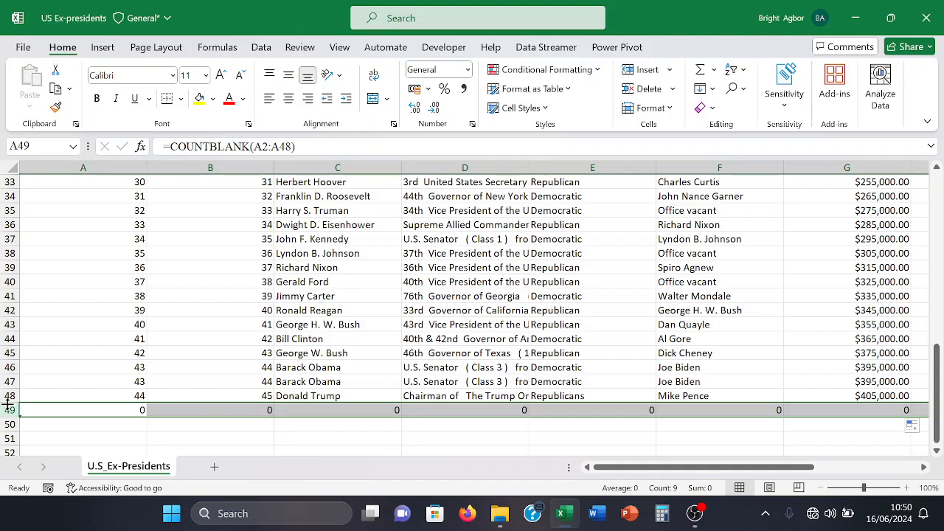
{"action": "right_click", "coordinate": [7, 410]}
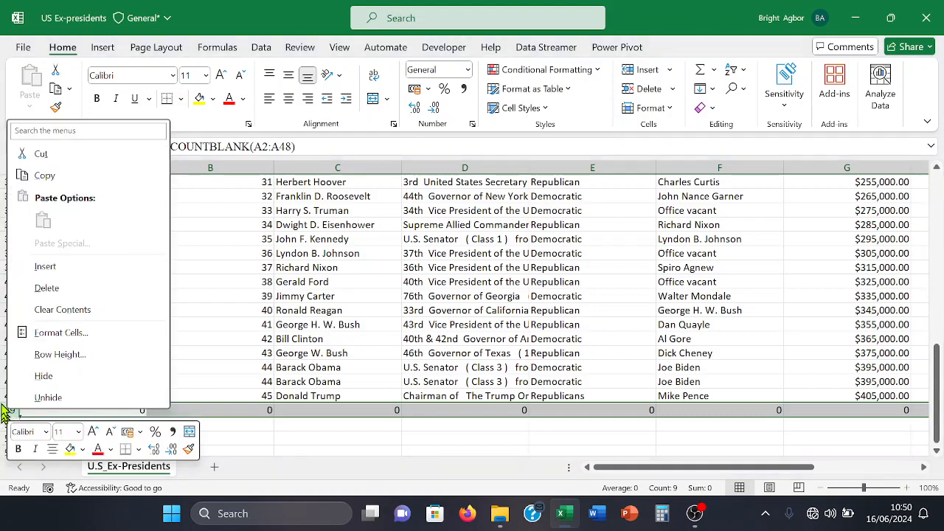
{"action": "left_click", "coordinate": [57, 288]}
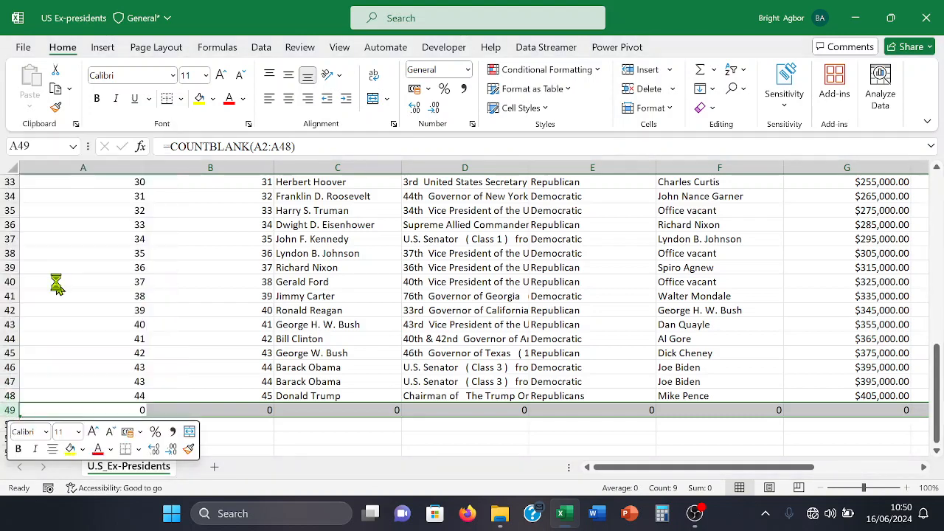
{"action": "left_click", "coordinate": [96, 368]}
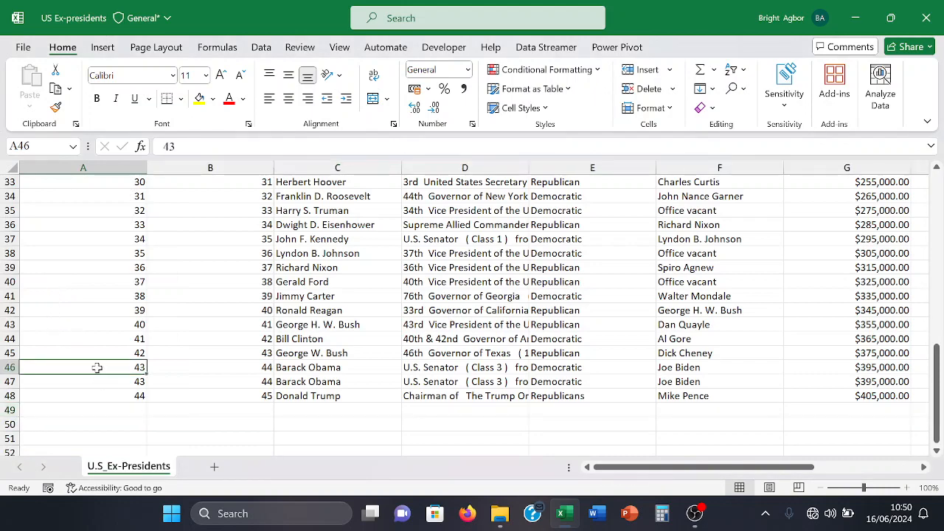
Step: Convert the data range A1:I48 into a table with headers
{"action": "scroll", "coordinate": [98, 367], "scroll_direction": "up", "scroll_amount": 4}
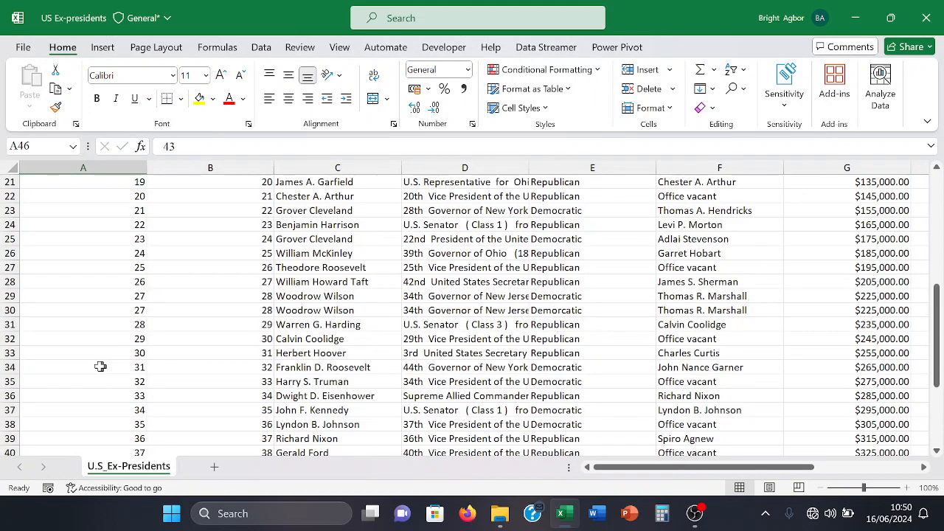
{"action": "scroll", "coordinate": [100, 366], "scroll_direction": "up", "scroll_amount": 6}
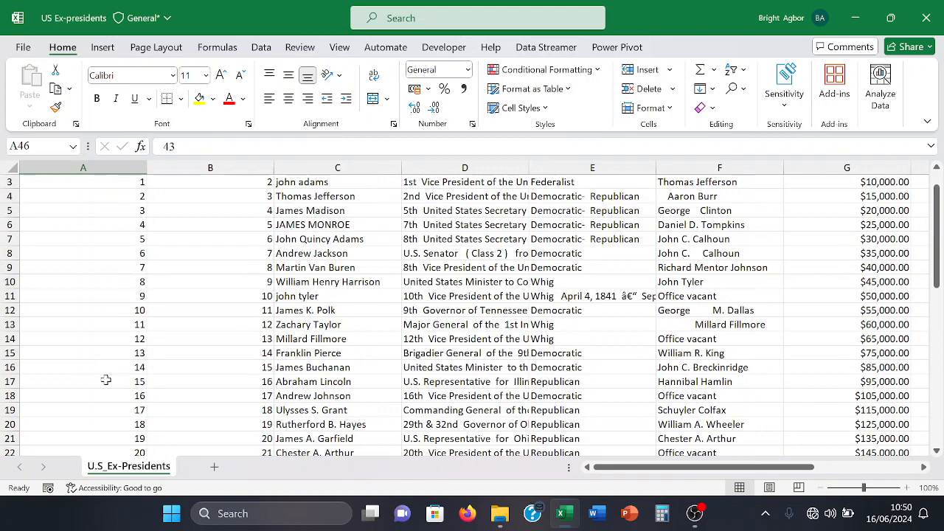
{"action": "scroll", "coordinate": [106, 380], "scroll_direction": "up", "scroll_amount": 1}
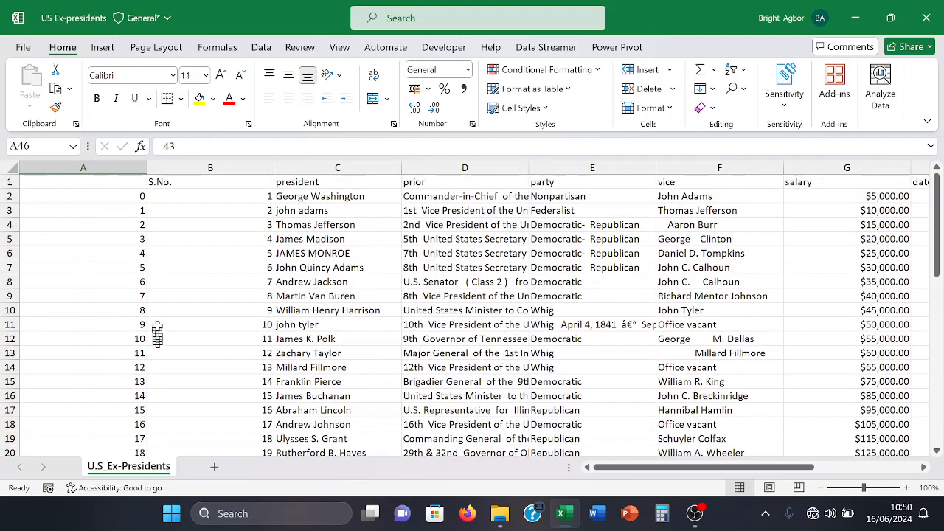
{"action": "left_click_drag", "start_coordinate": [221, 299], "coordinate": [192, 319]}
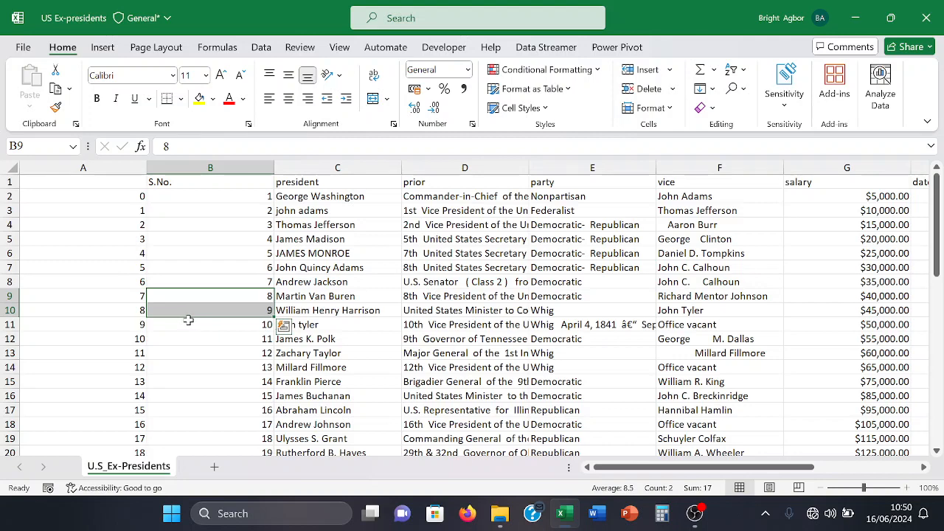
{"action": "left_click", "coordinate": [189, 320]}
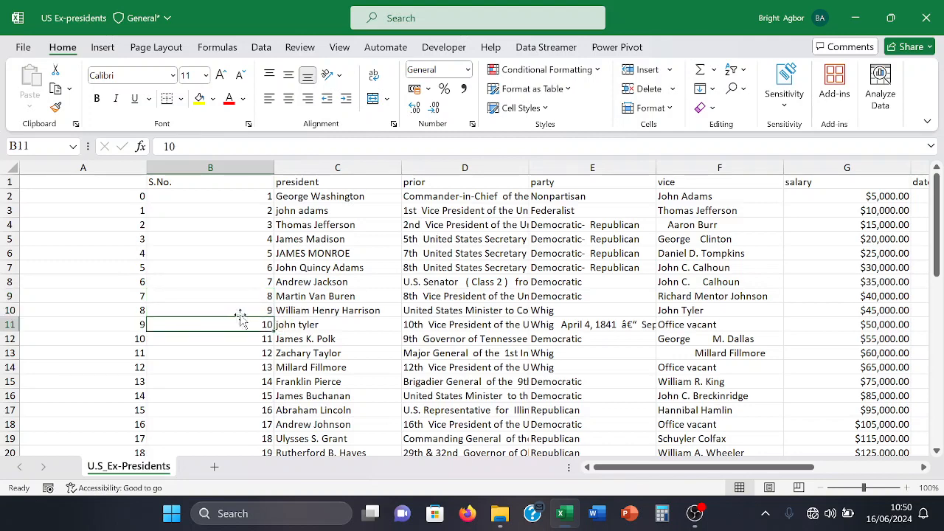
{"action": "key", "text": "ctrl+t"}
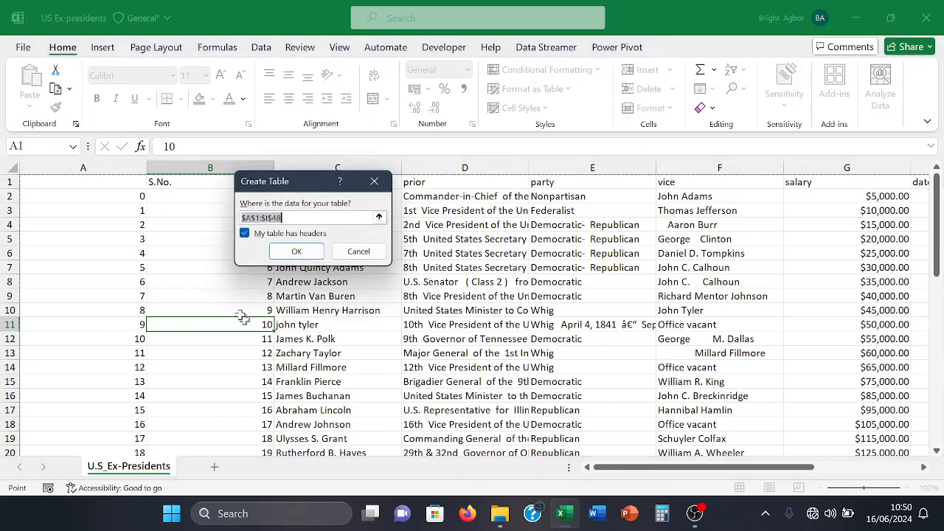
{"action": "left_click", "coordinate": [296, 253]}
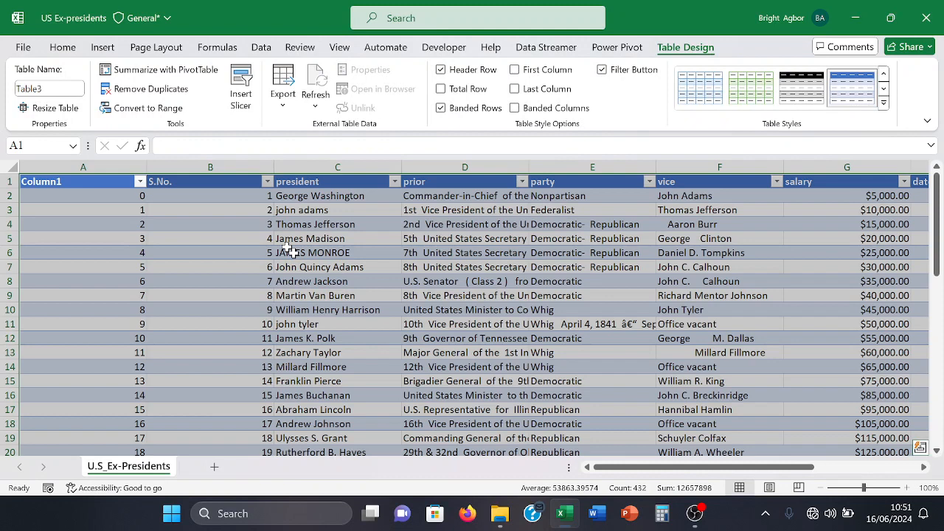
{"action": "left_click", "coordinate": [291, 252]}
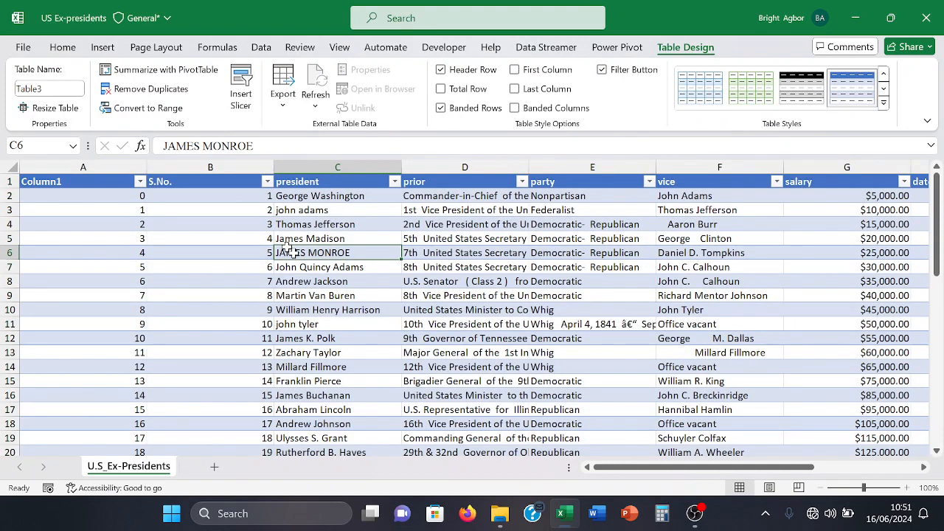
Step: Auto-fit the widths of all table columns, A through I, to their contents
{"action": "left_click", "coordinate": [475, 310]}
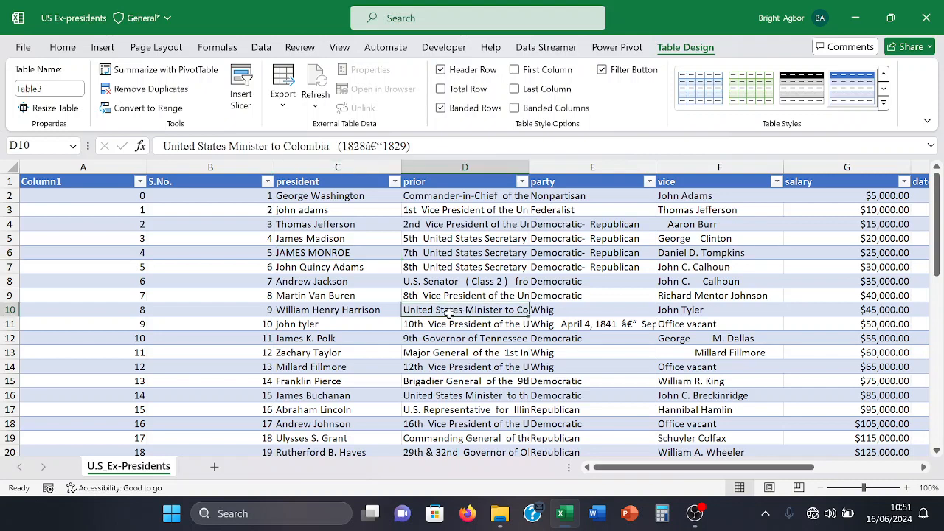
{"action": "left_click", "coordinate": [611, 325]}
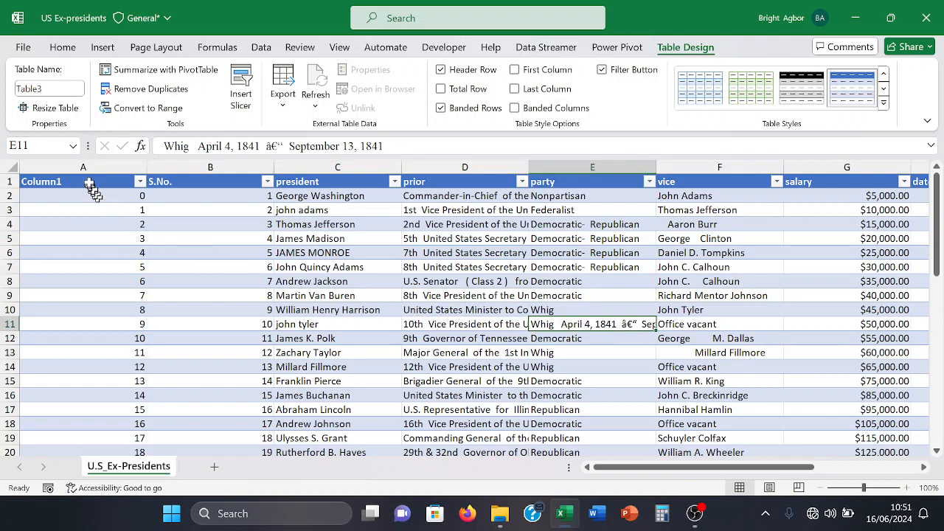
{"action": "left_click", "coordinate": [85, 170]}
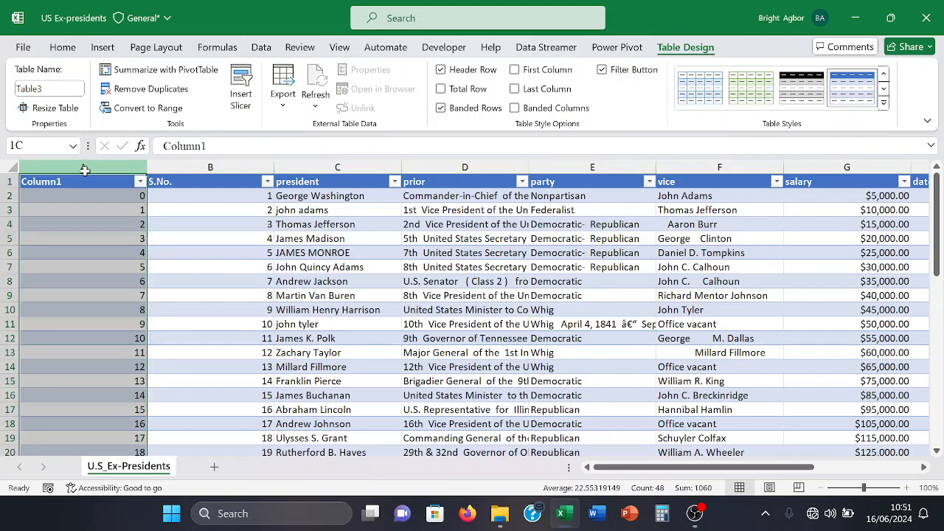
{"action": "left_click_drag", "start_coordinate": [85, 169], "coordinate": [781, 185]}
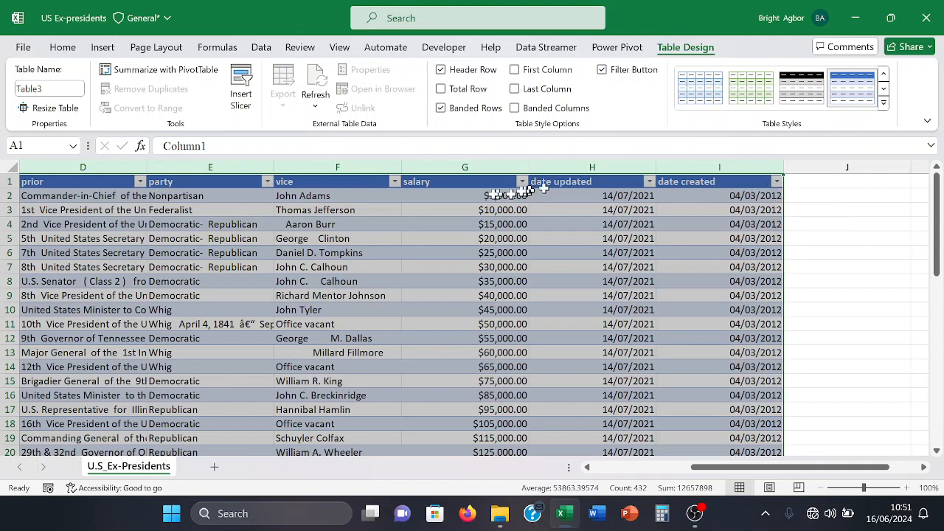
{"action": "double_click", "coordinate": [400, 165]}
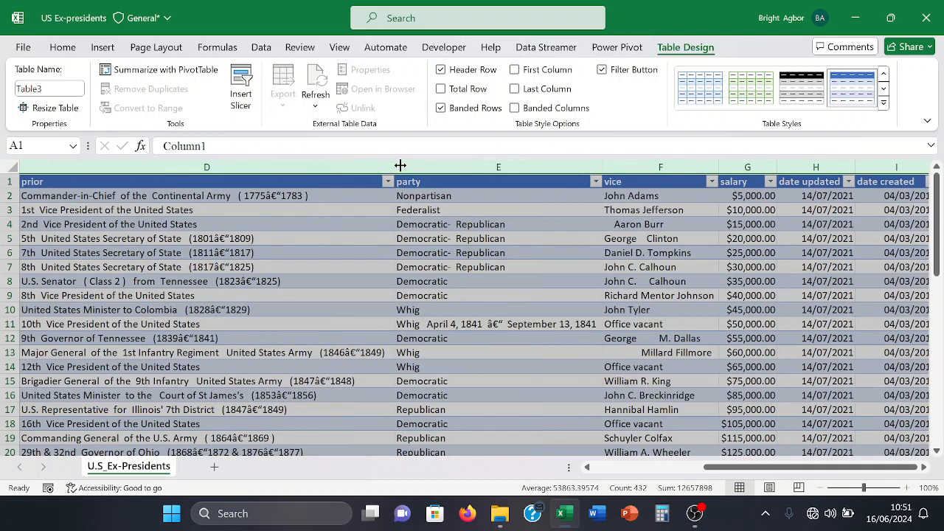
{"action": "left_click", "coordinate": [218, 310]}
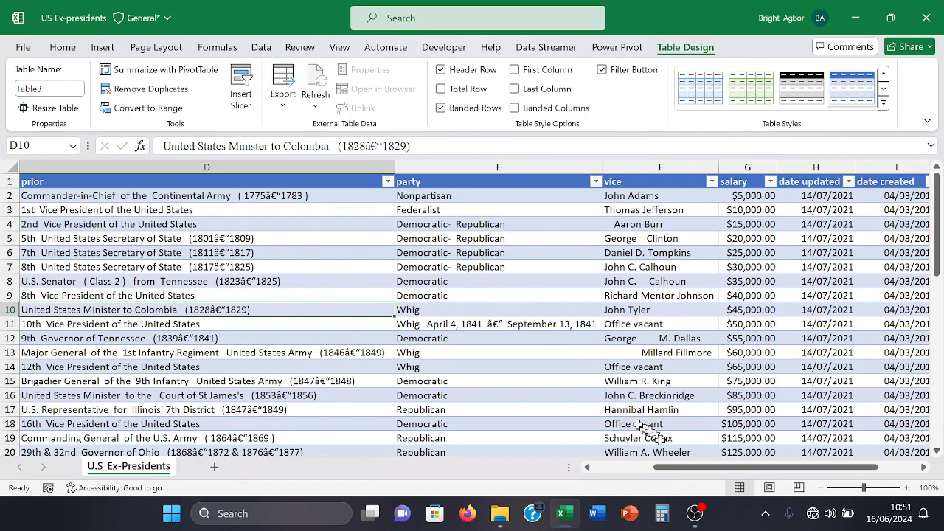
Step: Delete the redundant Column1 index column from the table
{"action": "left_click_drag", "start_coordinate": [694, 473], "coordinate": [624, 450]}
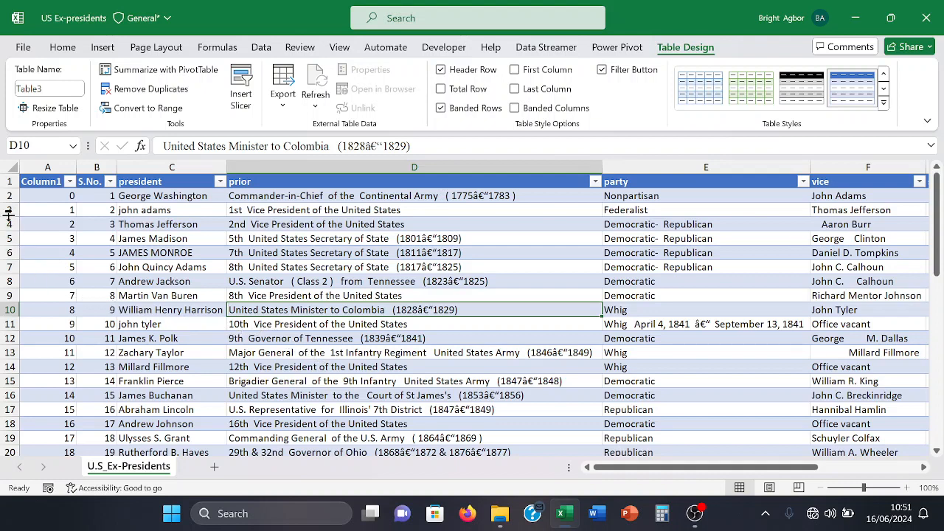
{"action": "left_click", "coordinate": [48, 167]}
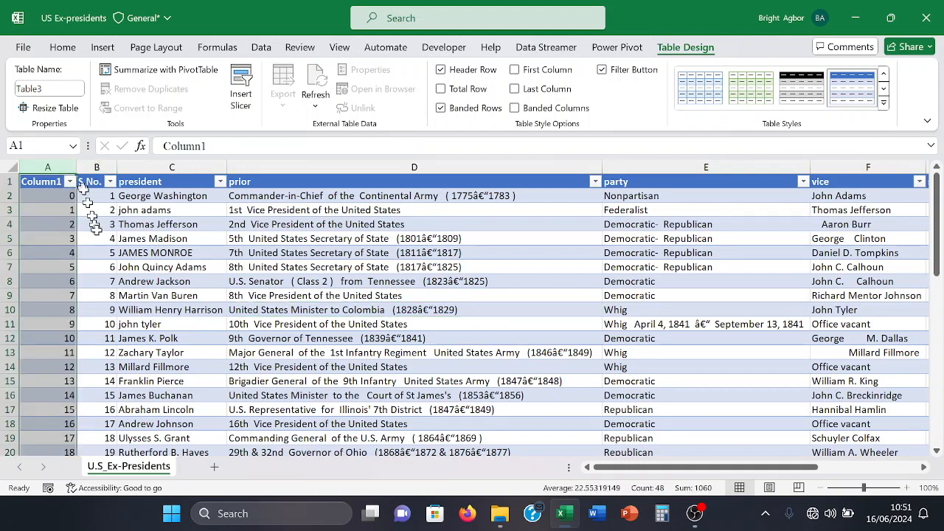
{"action": "right_click", "coordinate": [37, 166]}
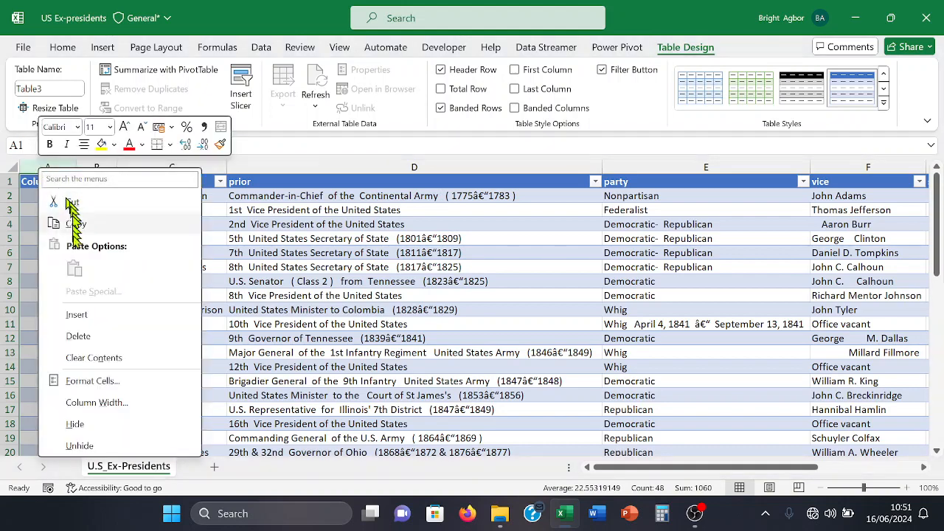
{"action": "left_click", "coordinate": [103, 336]}
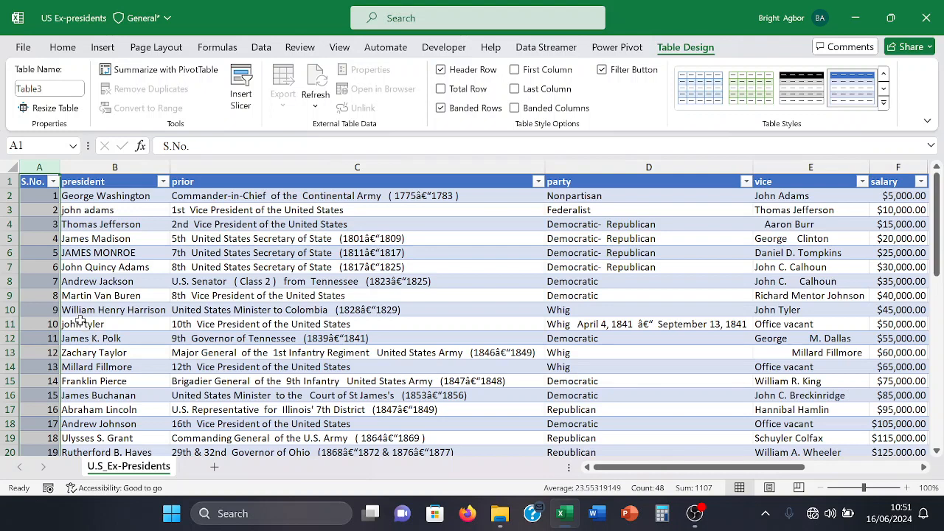
{"action": "left_click", "coordinate": [80, 322]}
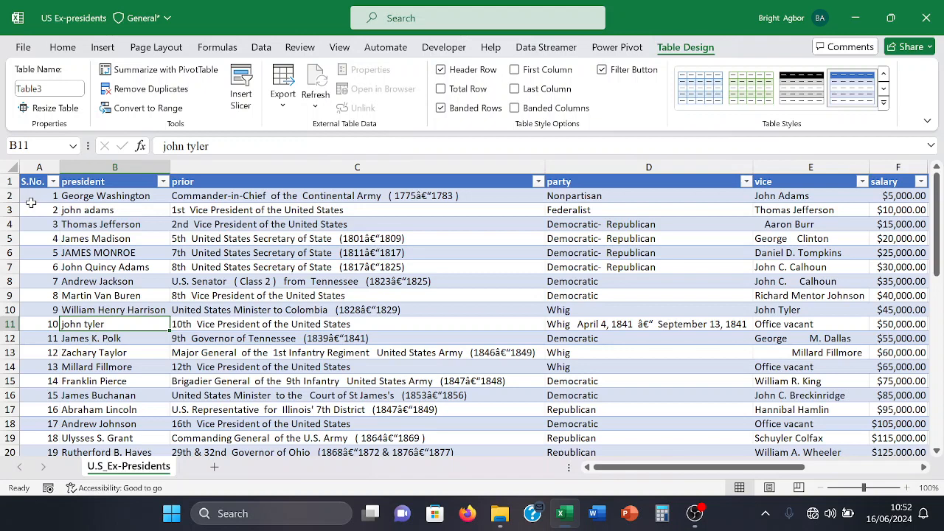
Step: Highlight duplicate values in the president column with conditional formatting, using a light red fill and dark red text
{"action": "left_click", "coordinate": [96, 169]}
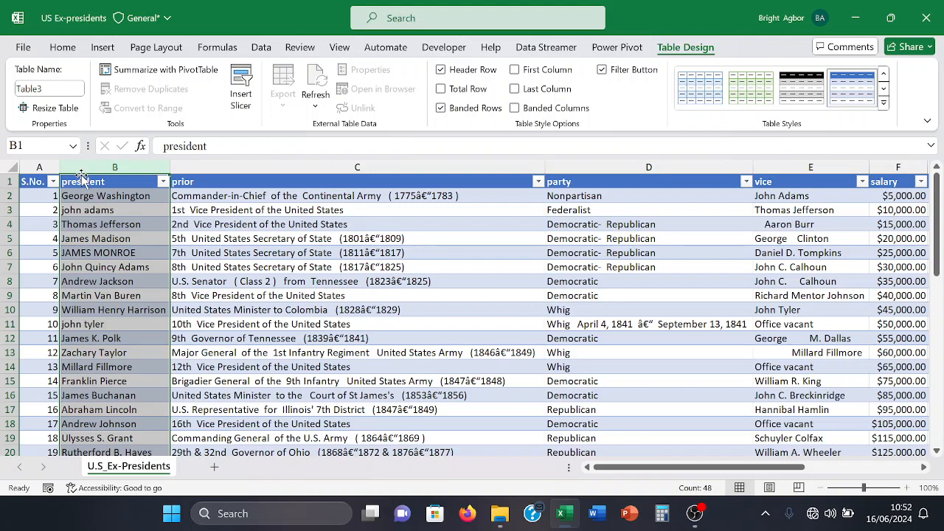
{"action": "left_click", "coordinate": [63, 47]}
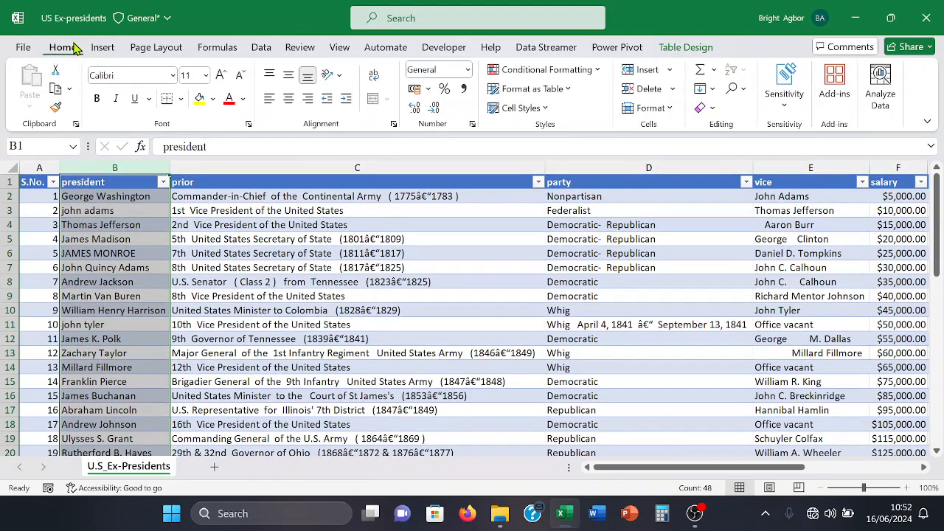
{"action": "left_click", "coordinate": [598, 71]}
{"action": "mouse_move", "coordinate": [601, 109]}
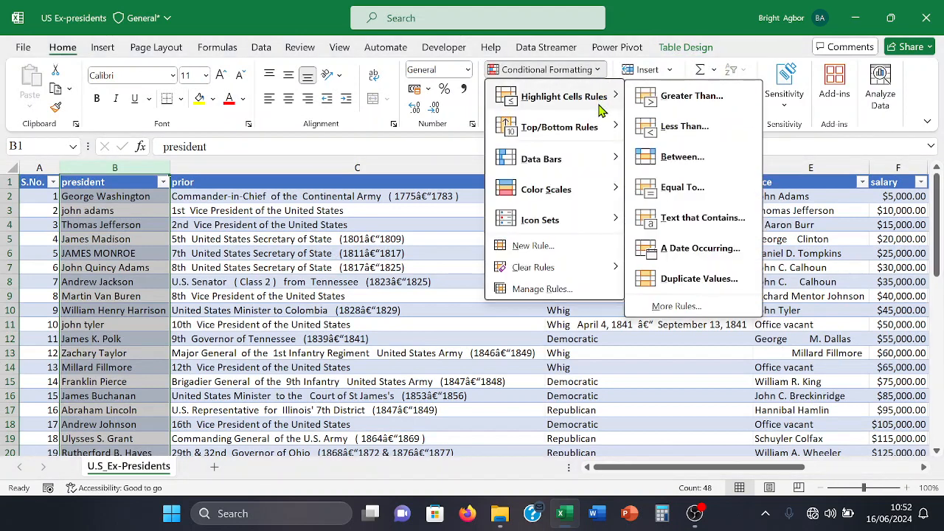
{"action": "left_click", "coordinate": [675, 284]}
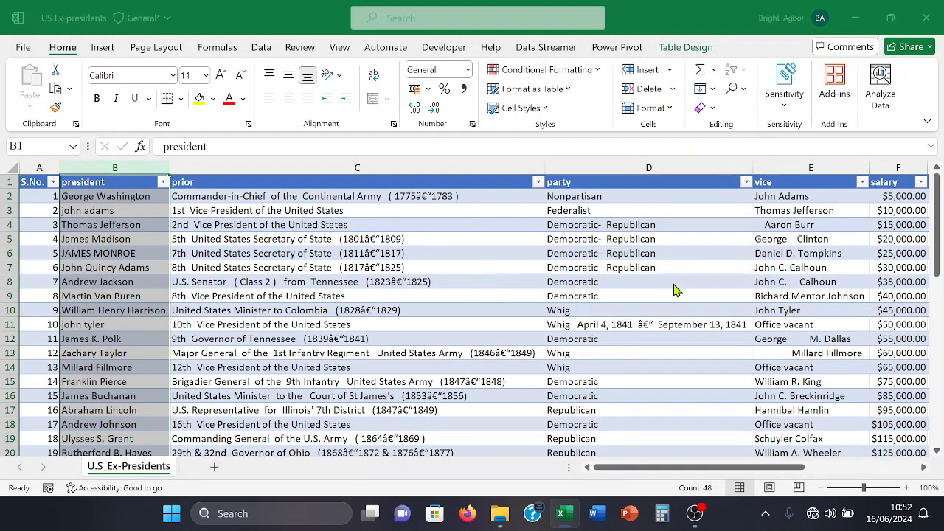
{"action": "left_click", "coordinate": [345, 237]}
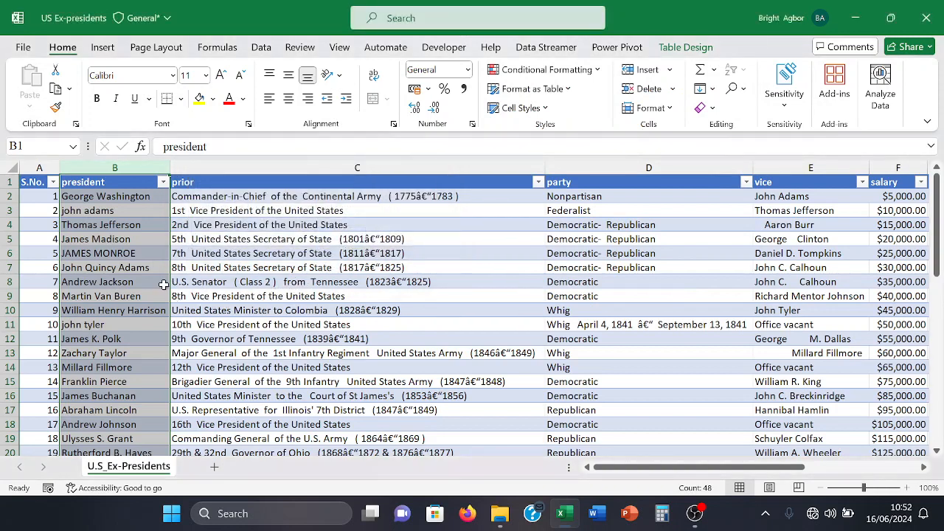
{"action": "left_click_drag", "start_coordinate": [160, 286], "coordinate": [163, 298]}
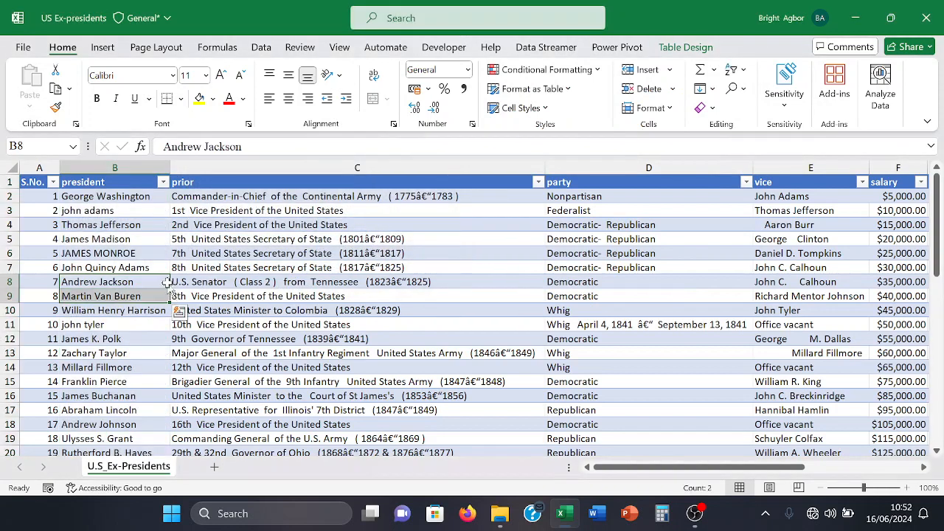
{"action": "left_click", "coordinate": [133, 269]}
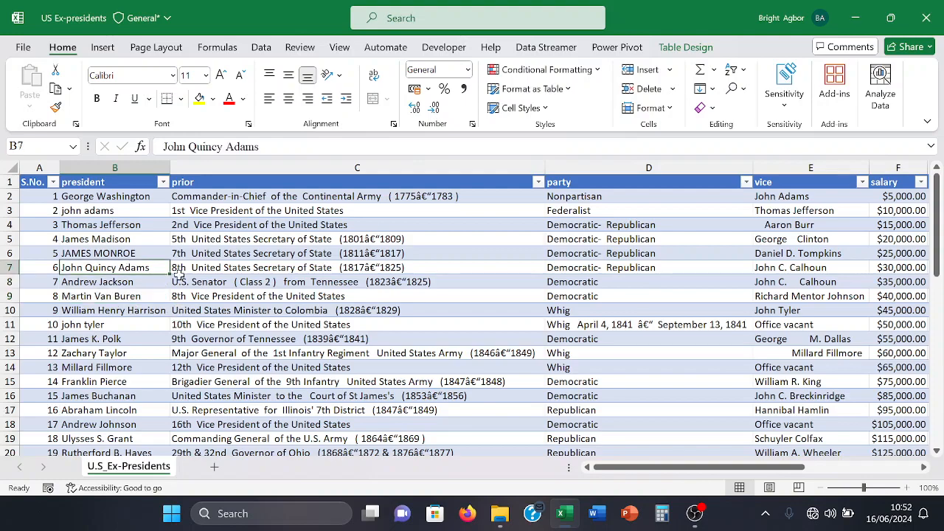
Step: Compare the prior, party and vice entries of the two highlighted Grover Cleveland records in rows 23 and 25
{"action": "scroll", "coordinate": [199, 284], "scroll_direction": "down", "scroll_amount": 5}
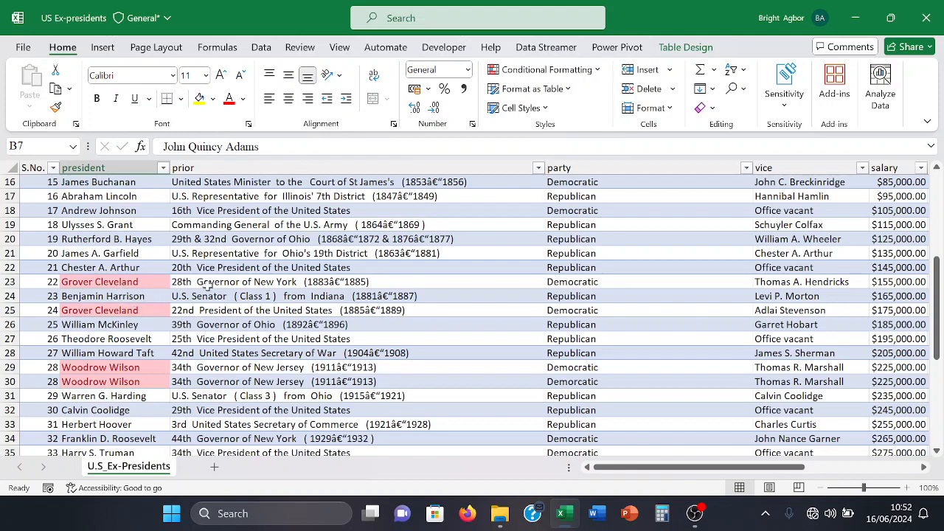
{"action": "left_click", "coordinate": [553, 286]}
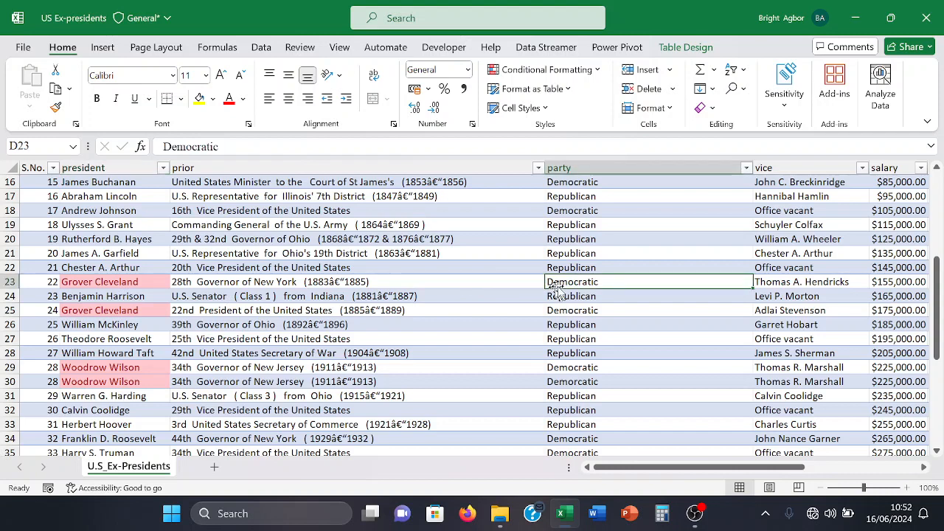
{"action": "left_click", "coordinate": [771, 287]}
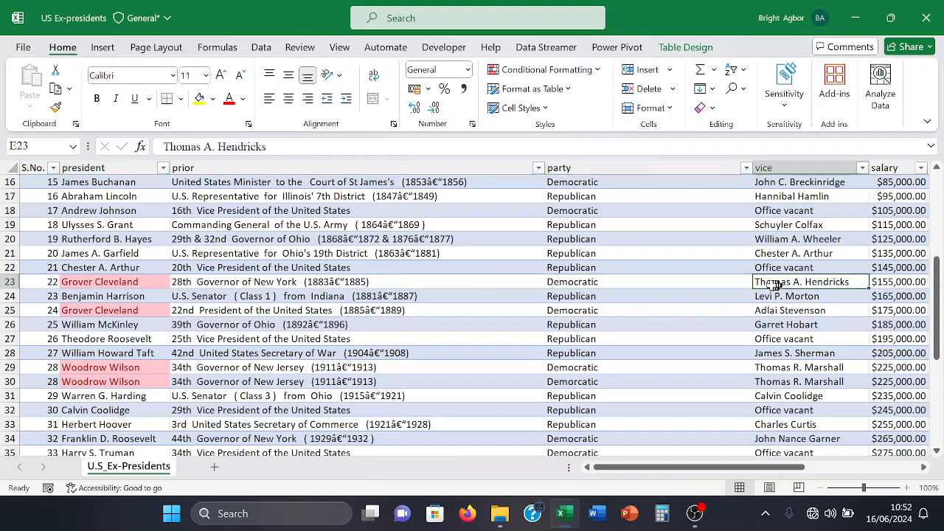
{"action": "left_click", "coordinate": [92, 309]}
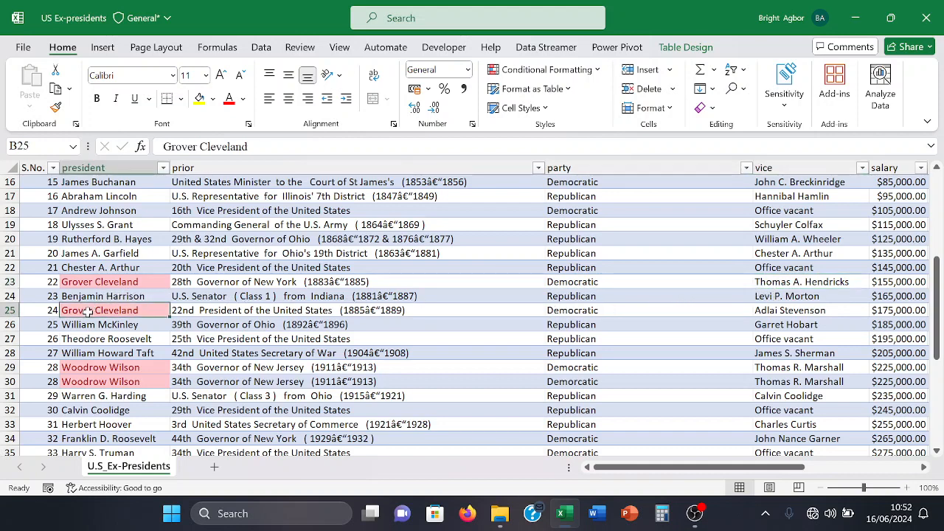
{"action": "left_click", "coordinate": [200, 311]}
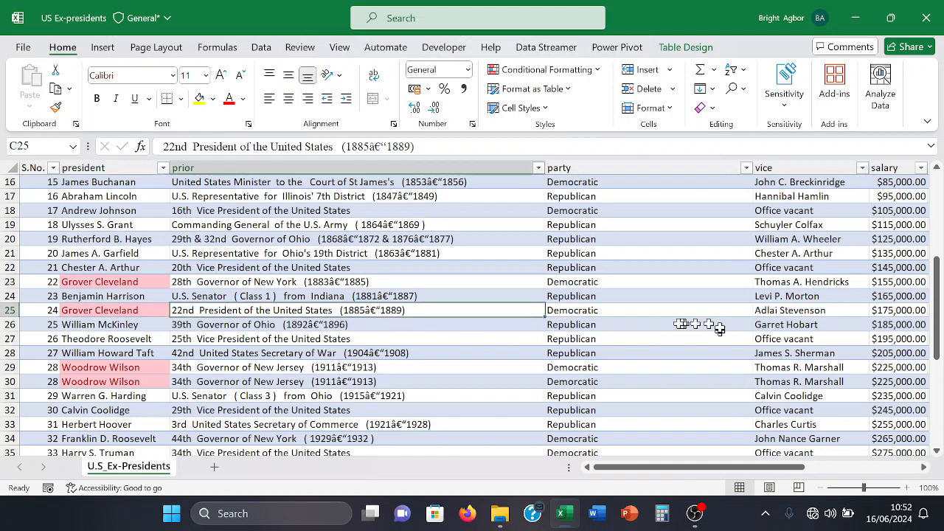
{"action": "left_click", "coordinate": [648, 313]}
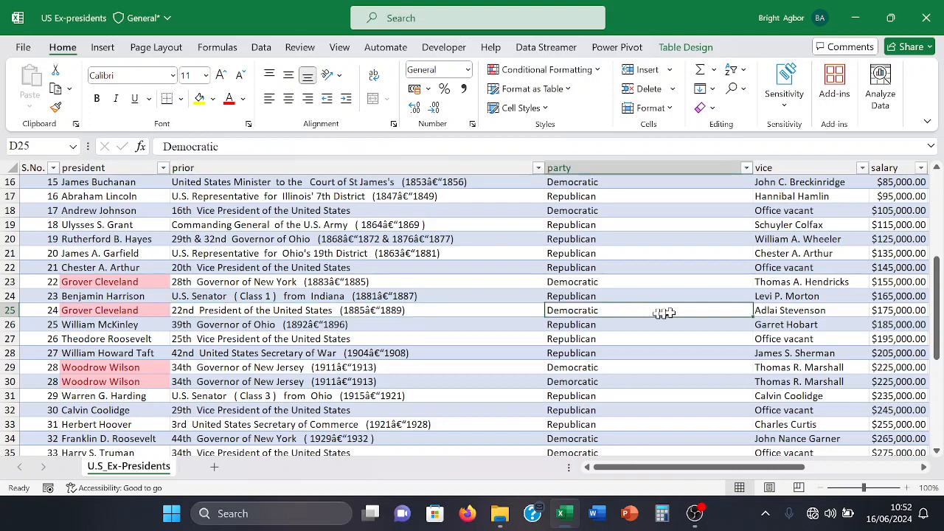
{"action": "left_click", "coordinate": [764, 311]}
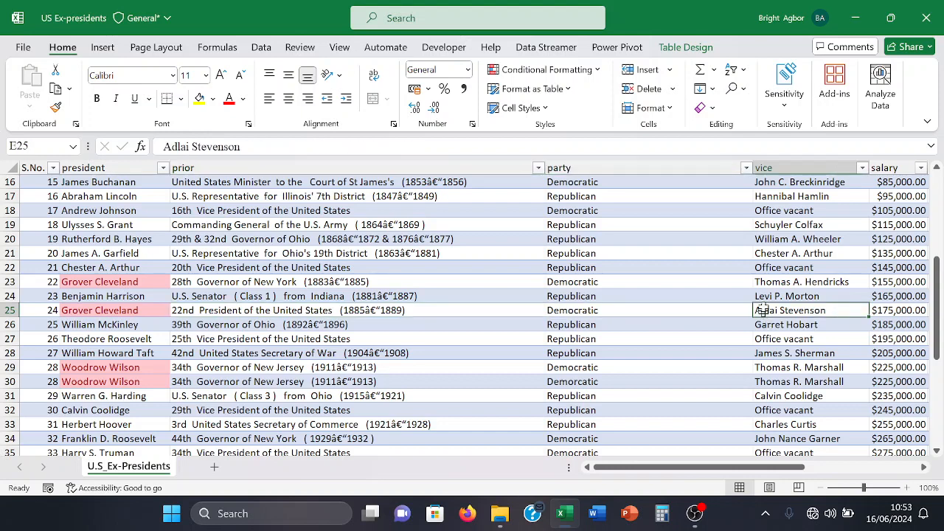
{"action": "left_click", "coordinate": [769, 284]}
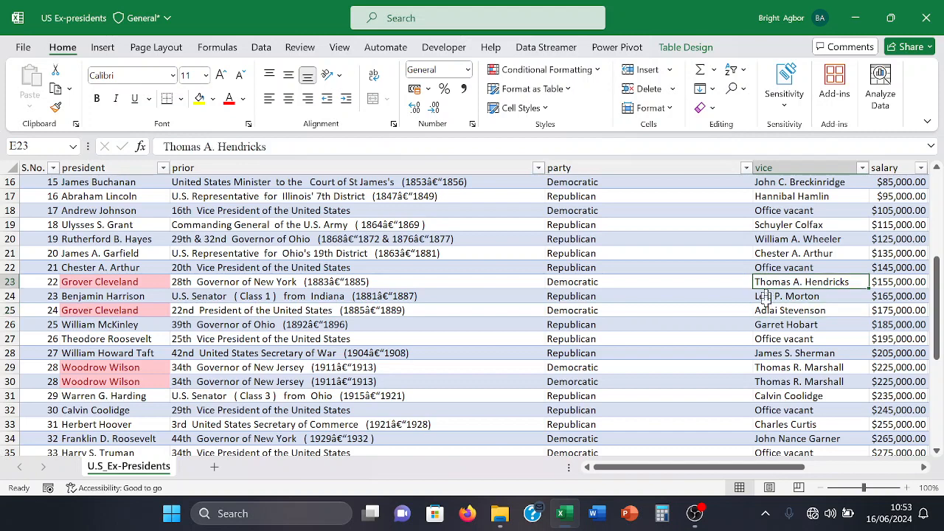
{"action": "left_click", "coordinate": [766, 312]}
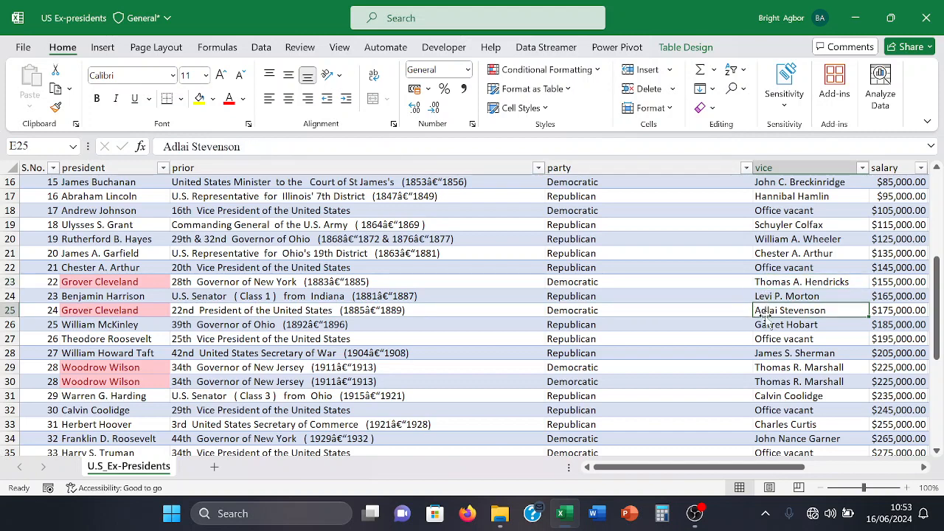
{"action": "left_click", "coordinate": [768, 281]}
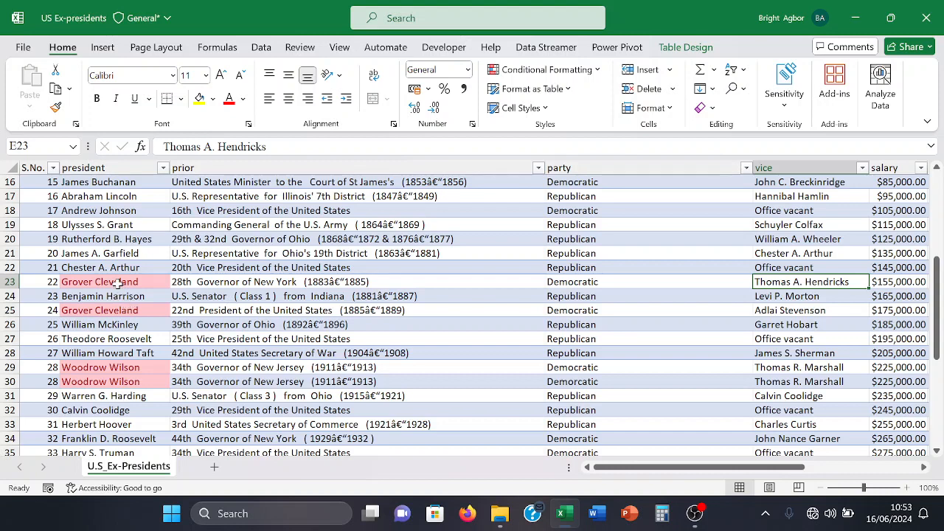
{"action": "left_click", "coordinate": [120, 283]}
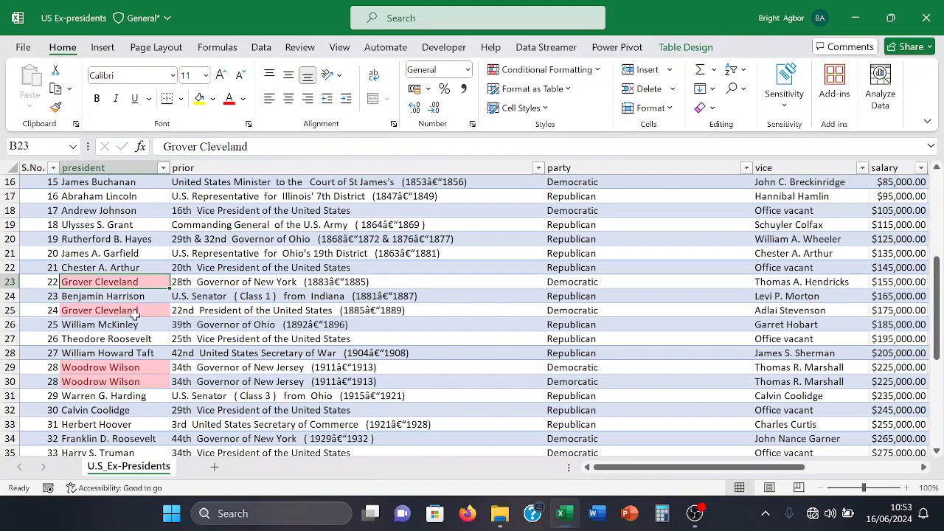
{"action": "left_click", "coordinate": [135, 314]}
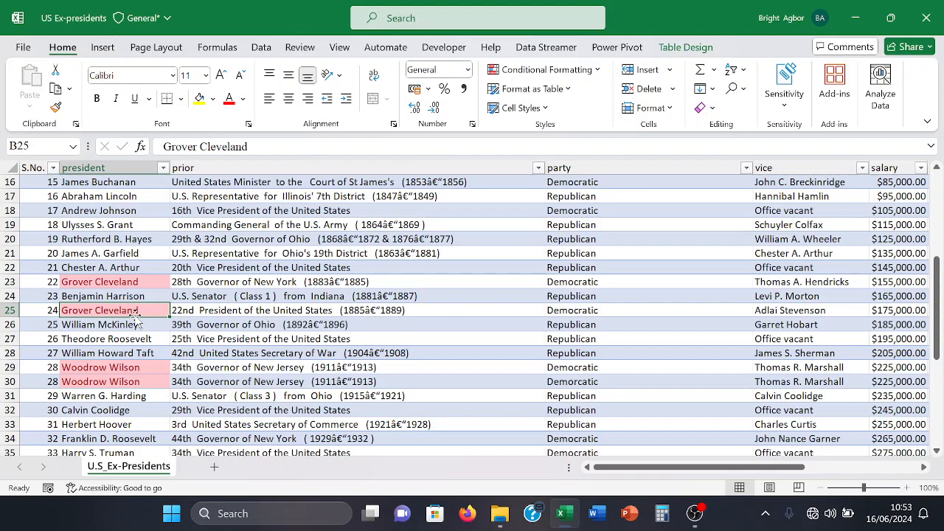
{"action": "left_click", "coordinate": [759, 313]}
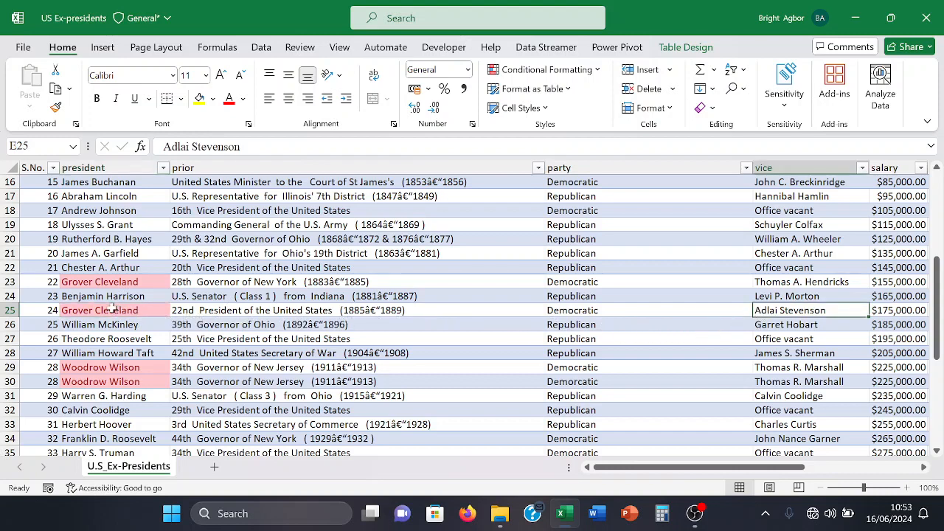
Step: Compare the two highlighted Woodrow Wilson records in rows 29 and 30, including their vice entries
{"action": "scroll", "coordinate": [74, 312], "scroll_direction": "down", "scroll_amount": 1}
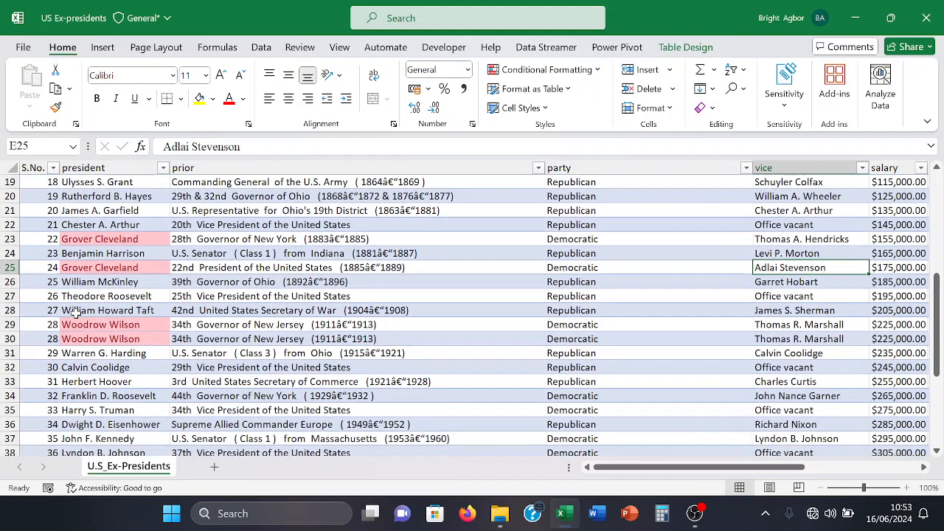
{"action": "left_click_drag", "start_coordinate": [90, 323], "coordinate": [90, 310]}
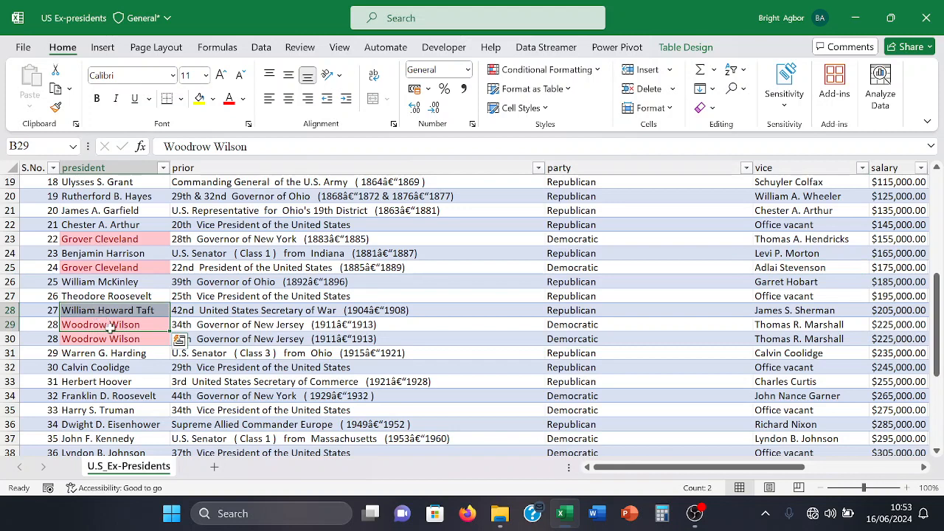
{"action": "left_click", "coordinate": [95, 324]}
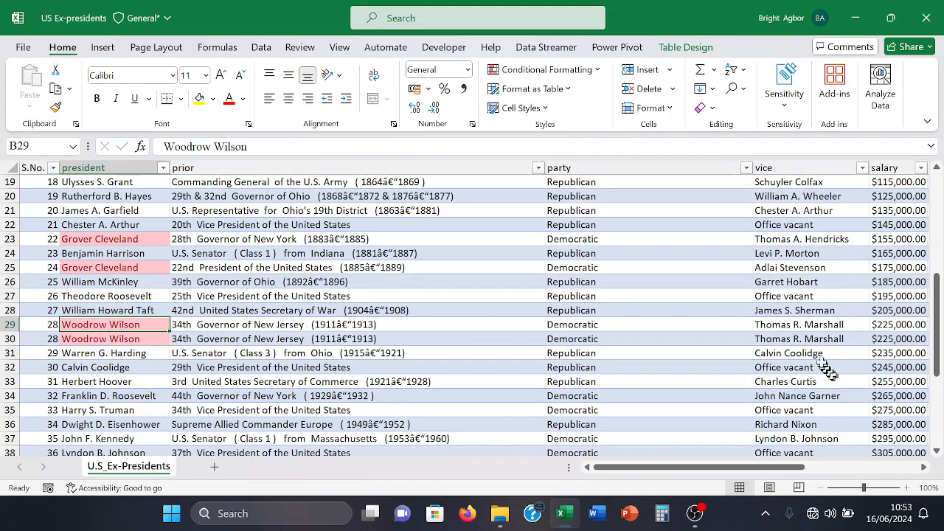
{"action": "left_click", "coordinate": [802, 326]}
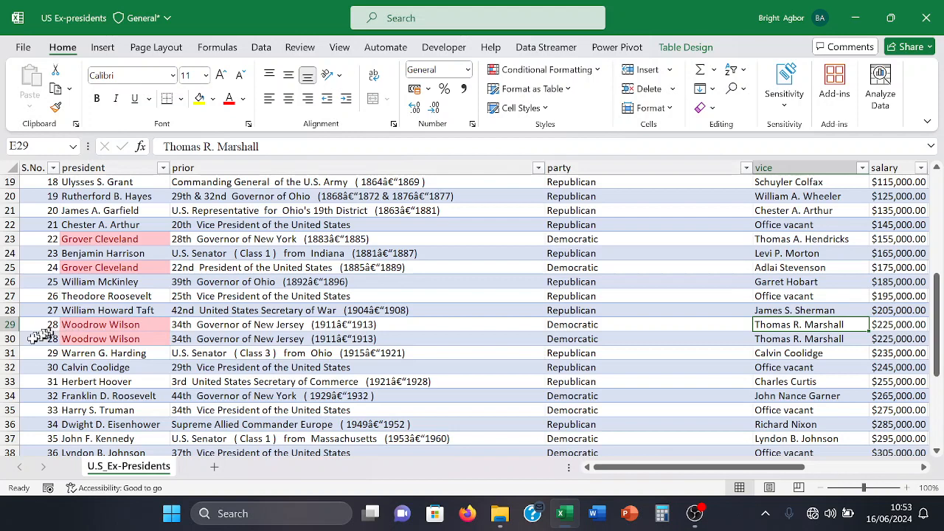
Step: Delete the duplicate Woodrow Wilson record in row 30
{"action": "left_click", "coordinate": [11, 338]}
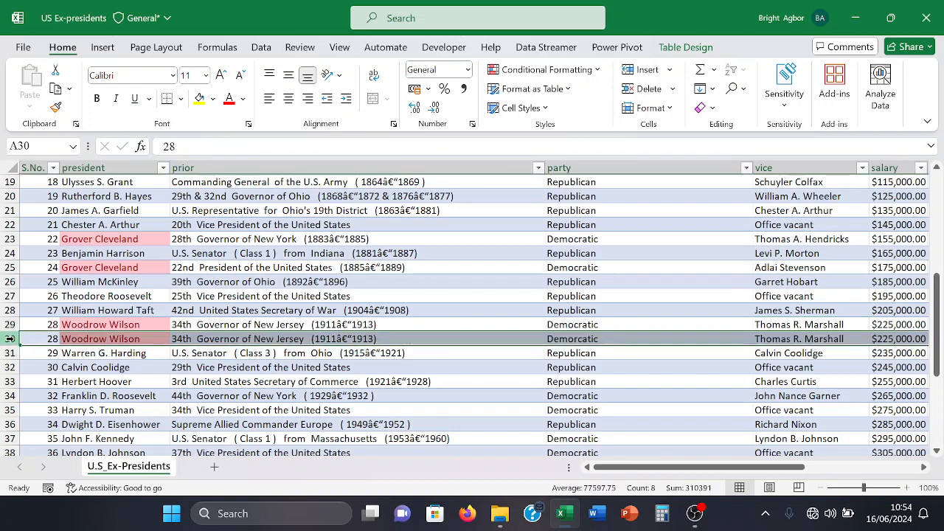
{"action": "right_click", "coordinate": [13, 337]}
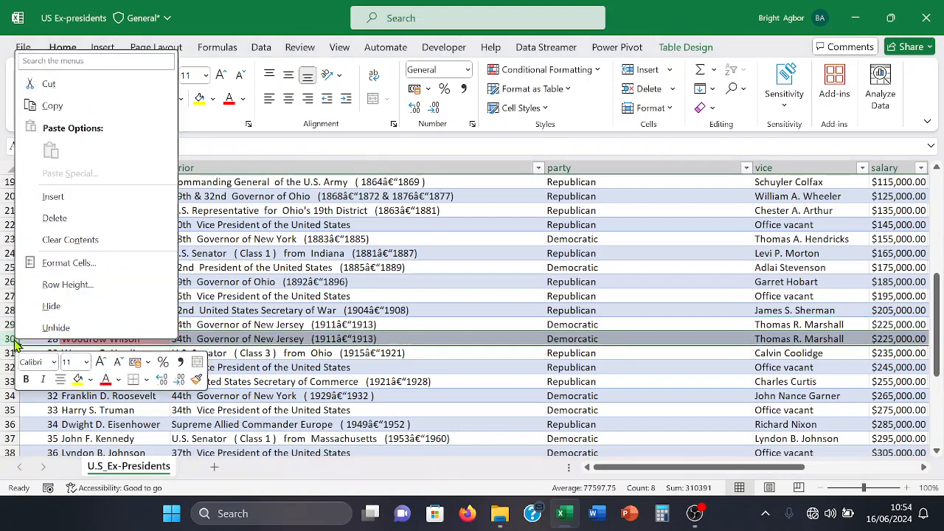
{"action": "left_click", "coordinate": [70, 219]}
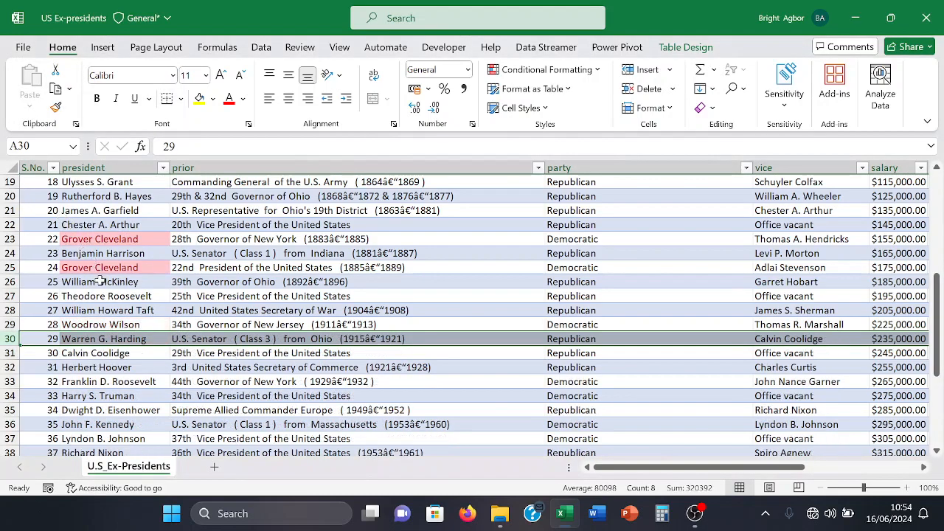
Step: Delete the duplicate Barack Obama record in row 46
{"action": "scroll", "coordinate": [100, 276], "scroll_direction": "down", "scroll_amount": 4}
{"action": "scroll", "coordinate": [96, 290], "scroll_direction": "down", "scroll_amount": 1}
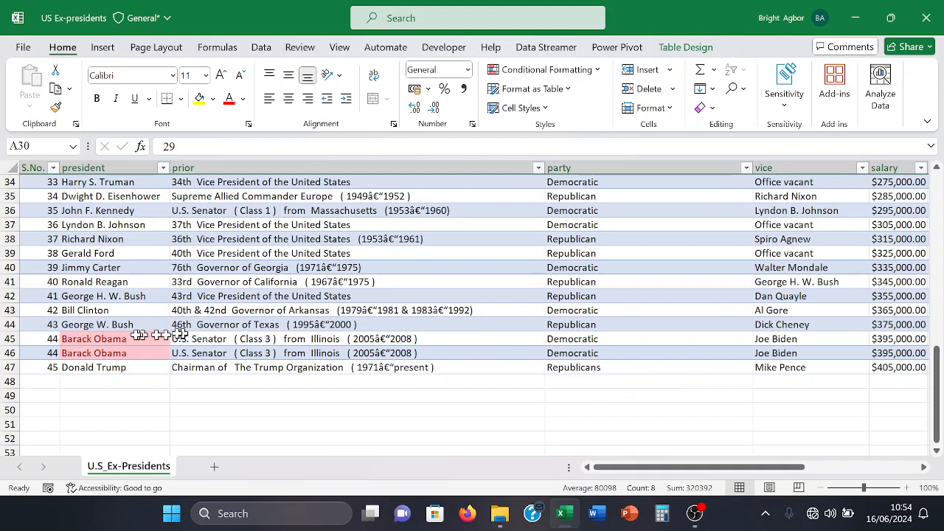
{"action": "left_click", "coordinate": [8, 353]}
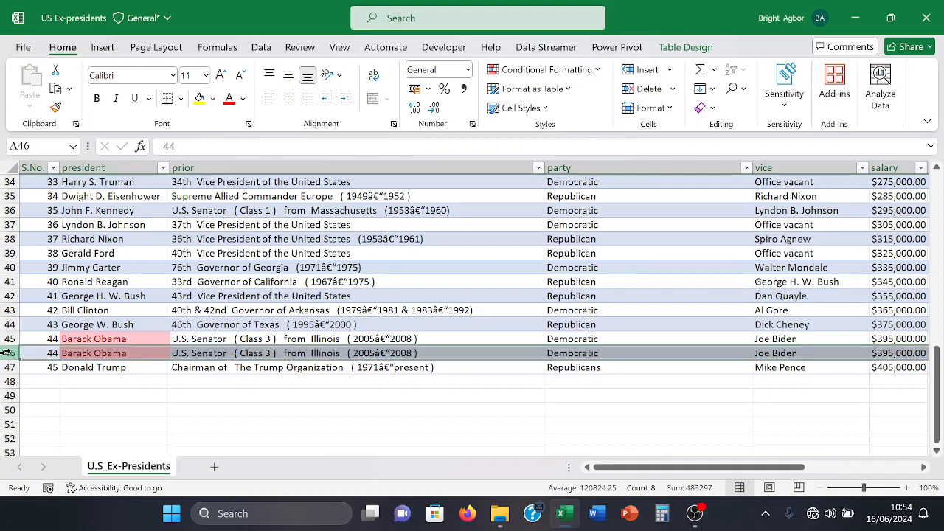
{"action": "right_click", "coordinate": [8, 353]}
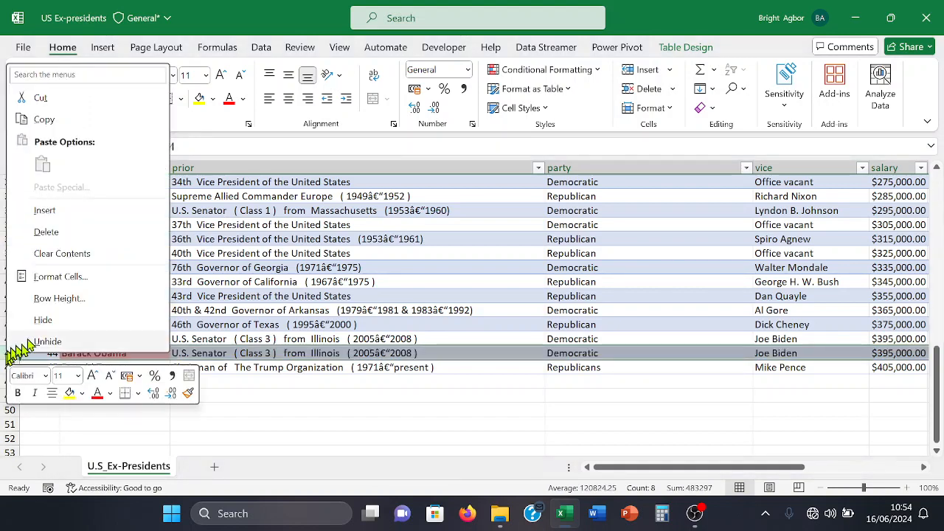
{"action": "left_click", "coordinate": [63, 233]}
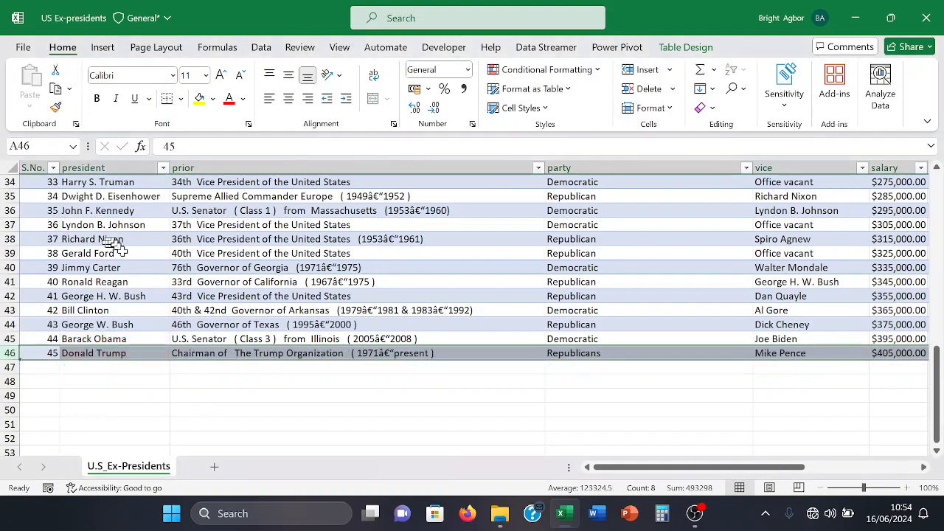
Step: Examine the letter case of the names in the first rows of the president column
{"action": "scroll", "coordinate": [156, 258], "scroll_direction": "up", "scroll_amount": 1}
{"action": "scroll", "coordinate": [157, 259], "scroll_direction": "up", "scroll_amount": 8}
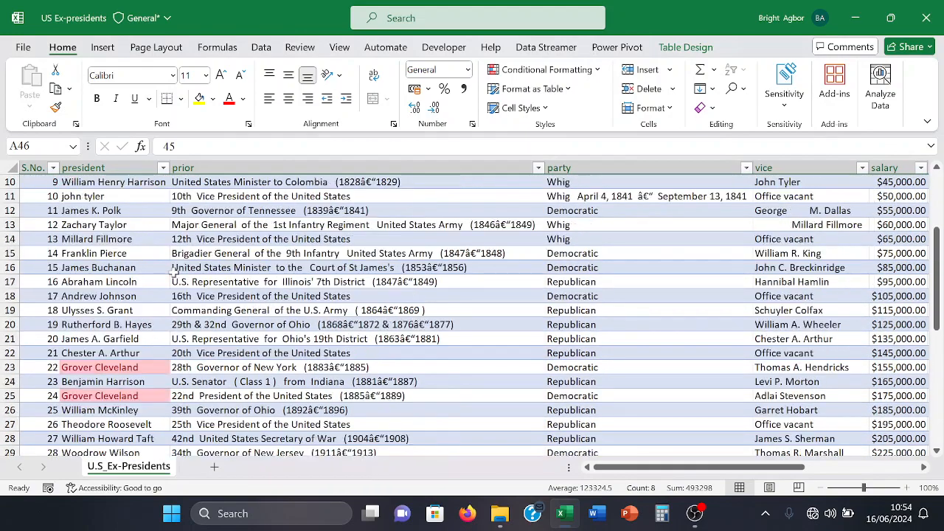
{"action": "scroll", "coordinate": [168, 275], "scroll_direction": "up", "scroll_amount": 2}
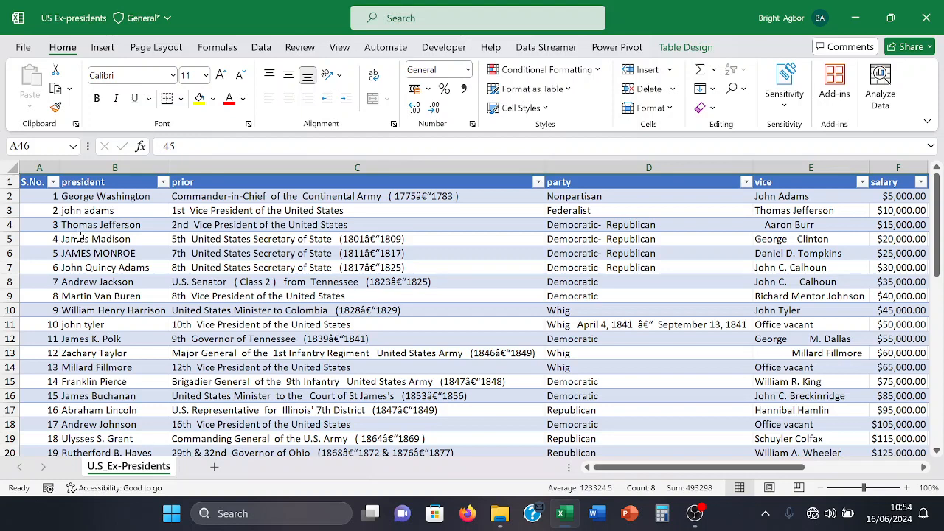
{"action": "left_click", "coordinate": [96, 197]}
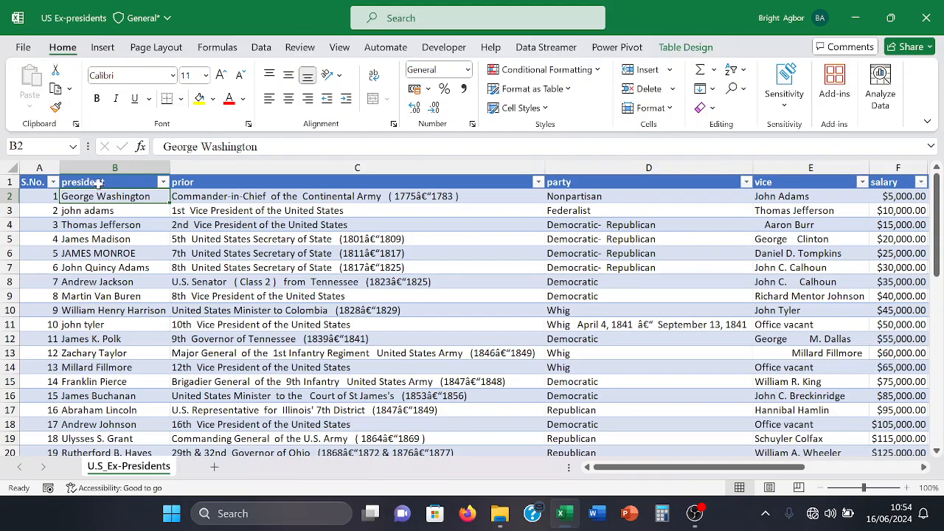
{"action": "left_click", "coordinate": [118, 211]}
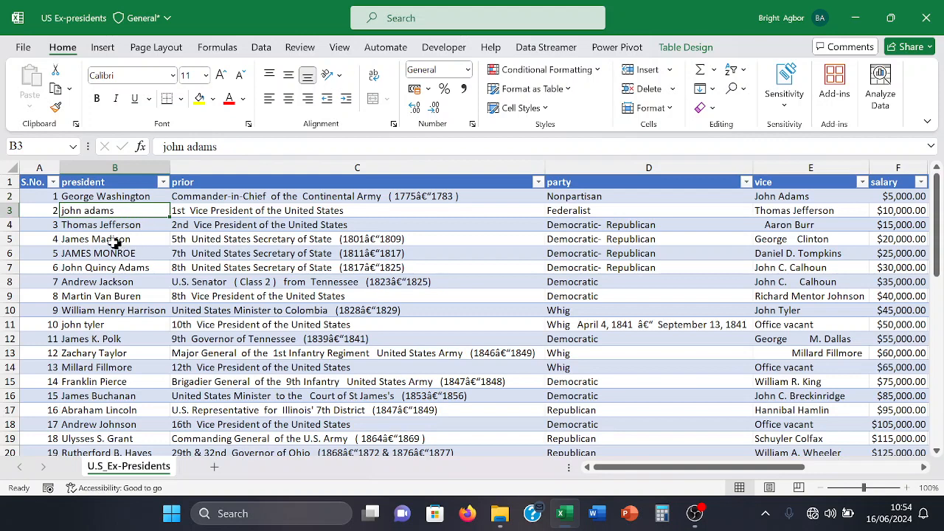
{"action": "left_click", "coordinate": [107, 198]}
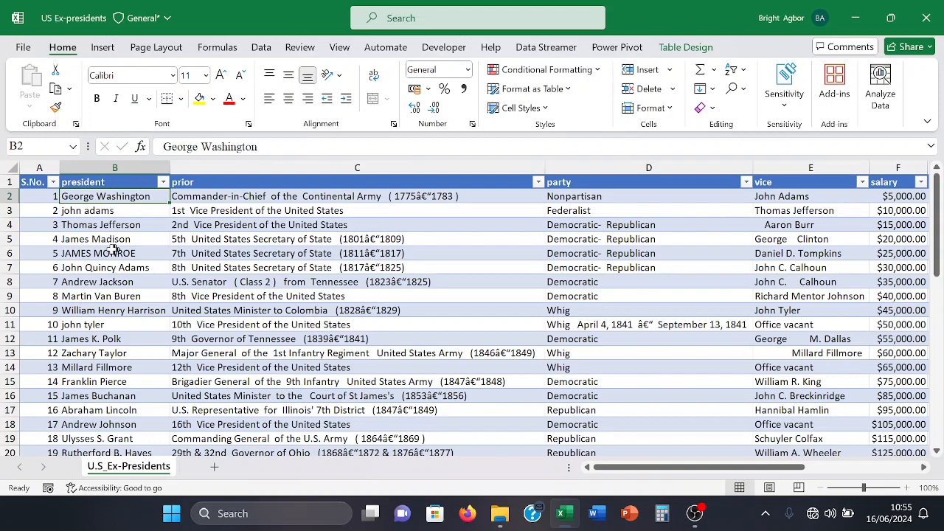
{"action": "left_click", "coordinate": [101, 227]}
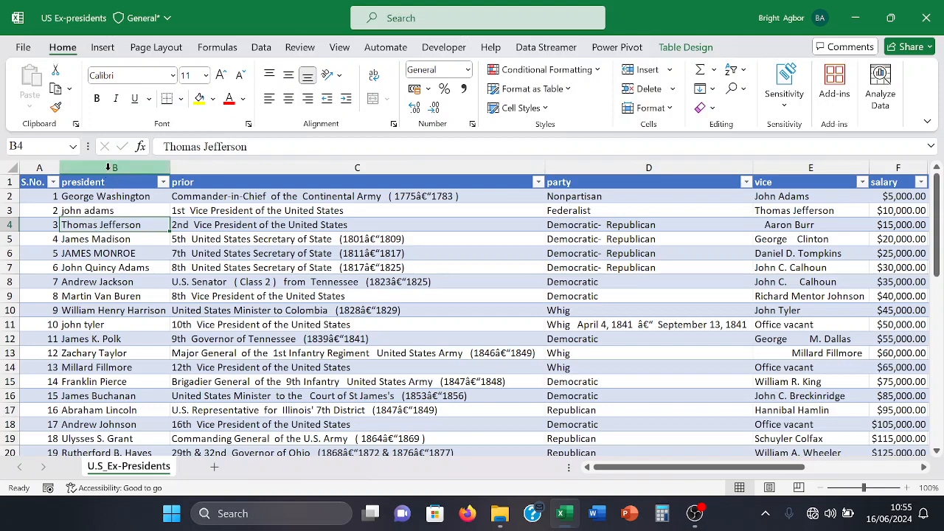
Step: Insert a blank table column between S.No. and president
{"action": "left_click", "coordinate": [108, 170]}
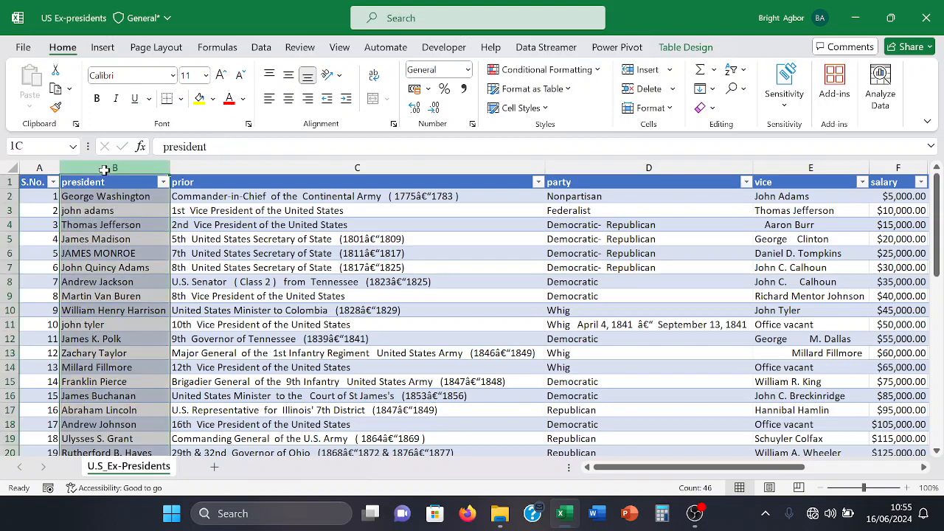
{"action": "right_click", "coordinate": [100, 170]}
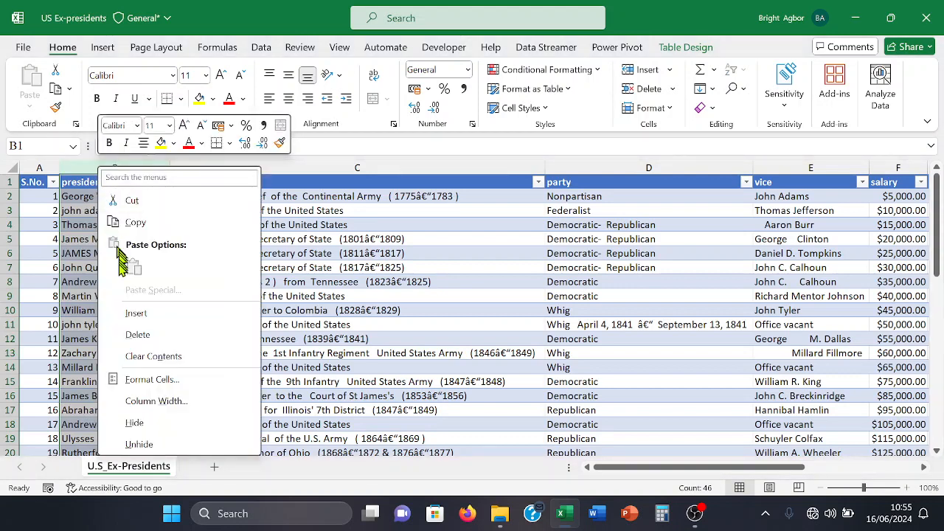
{"action": "left_click", "coordinate": [140, 313]}
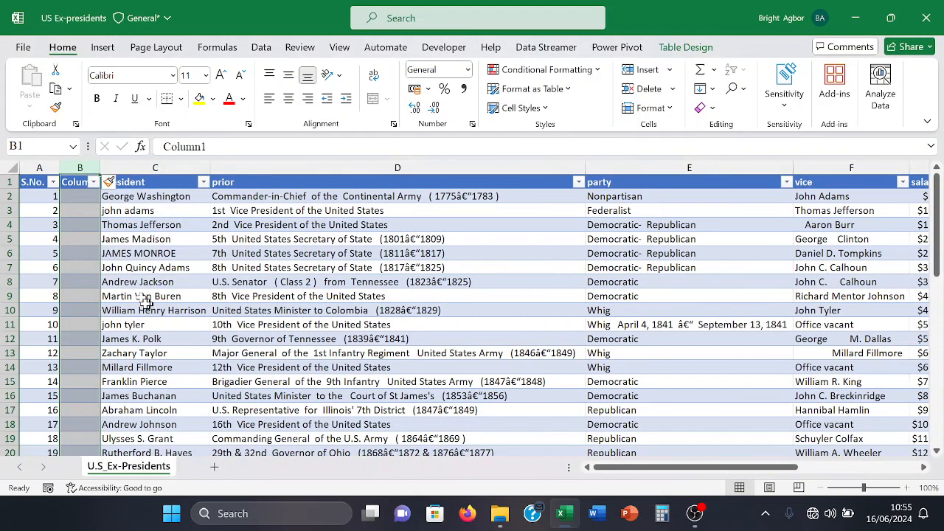
{"action": "left_click", "coordinate": [77, 198]}
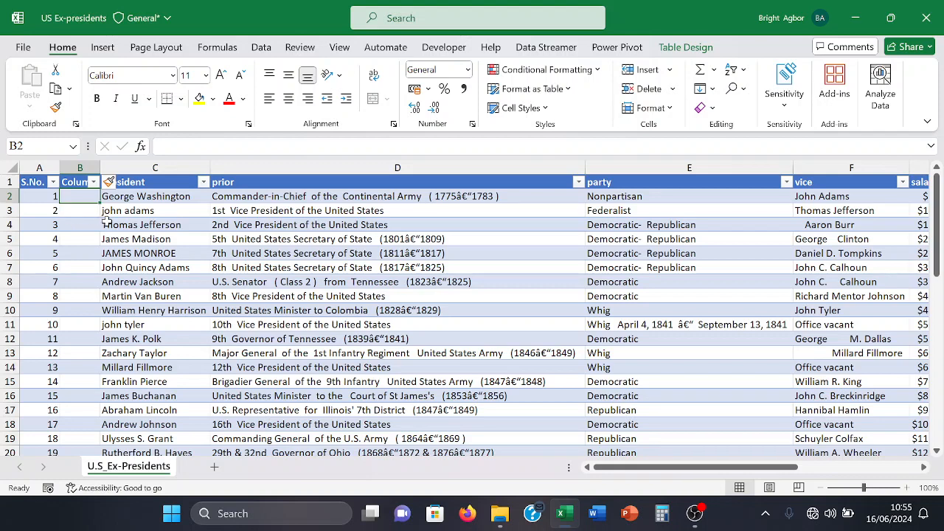
{"action": "type", "text": "="}
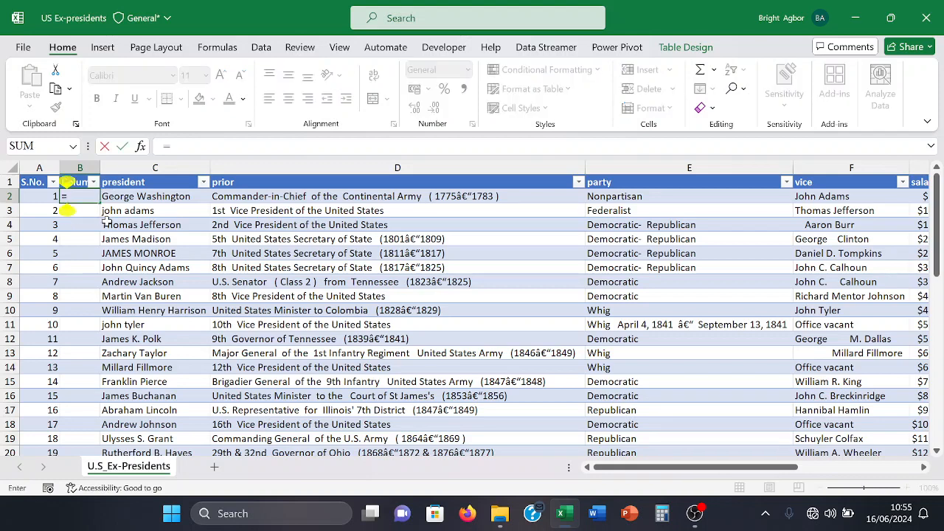
{"action": "type", "text": "pro"}
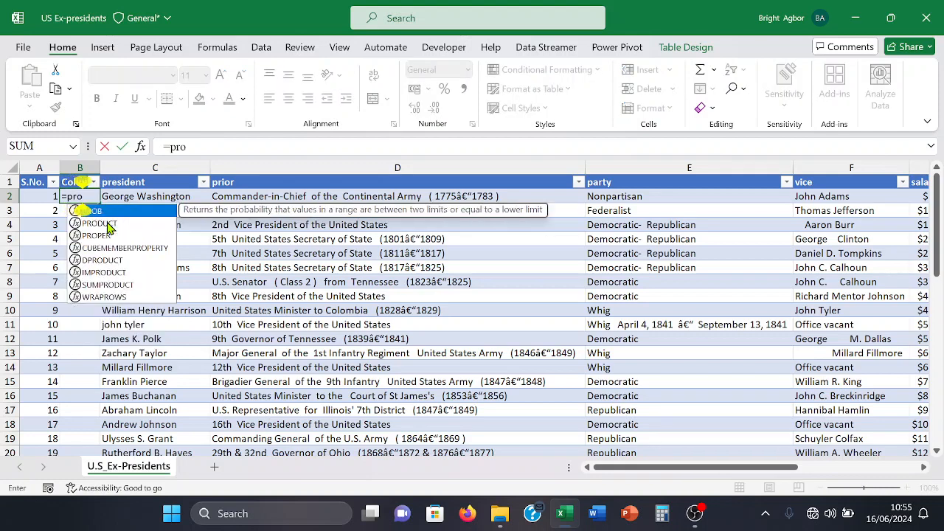
{"action": "type", "text": "per"}
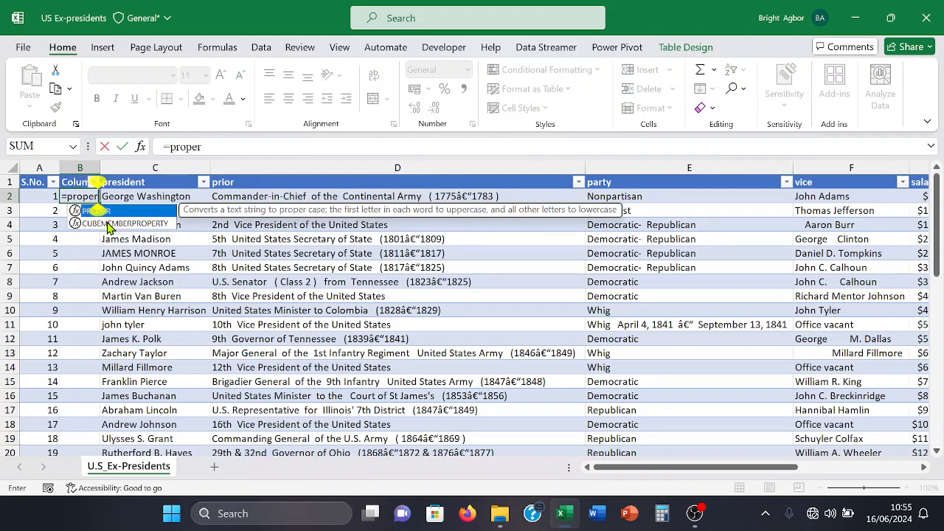
{"action": "key", "text": "Tab"}
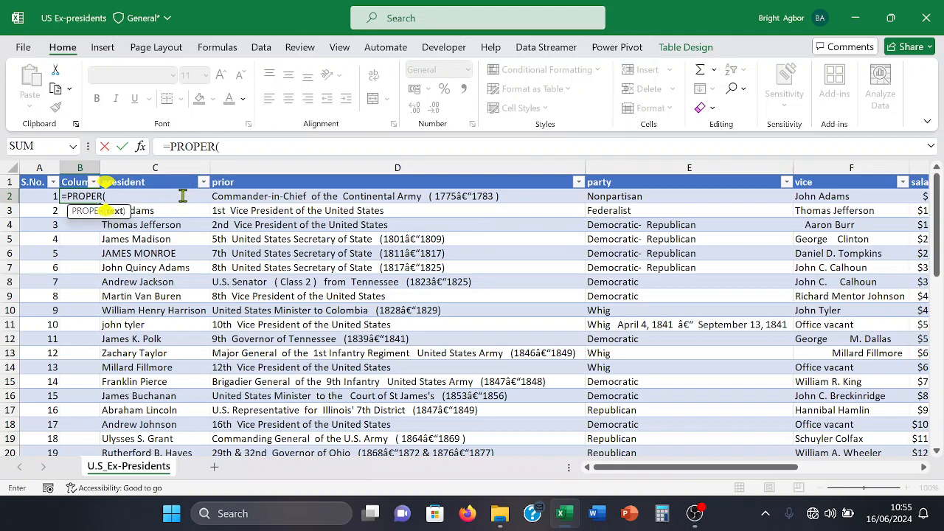
{"action": "key", "text": "F2"}
{"action": "key", "text": "BackSpace"}
{"action": "key", "text": "Escape"}
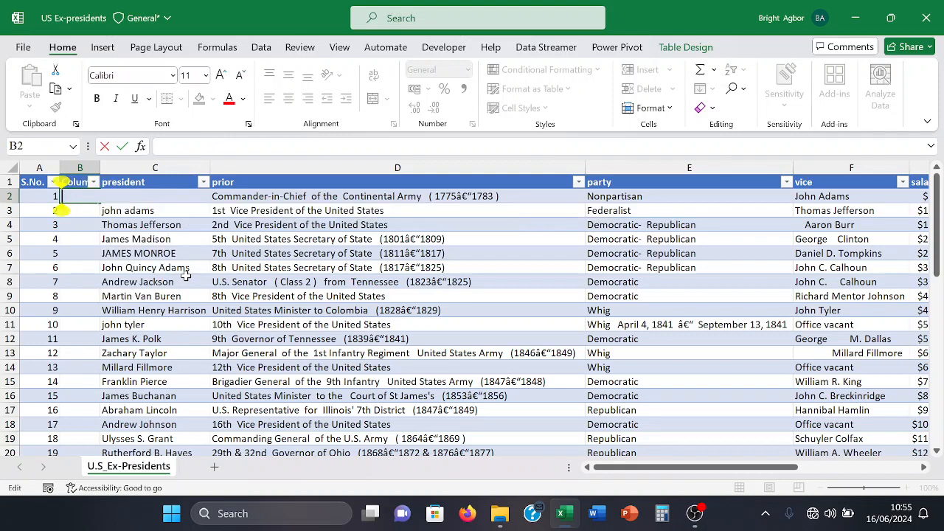
{"action": "left_click", "coordinate": [80, 239]}
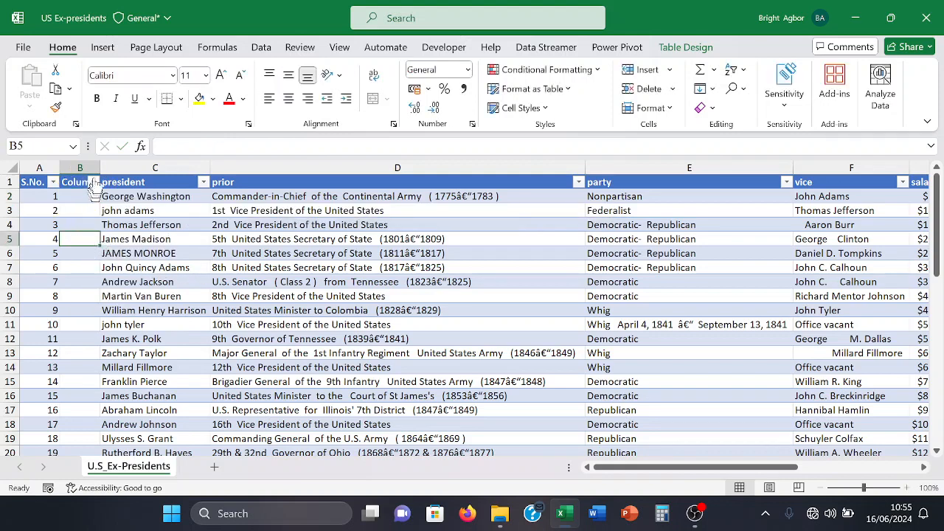
{"action": "left_click_drag", "start_coordinate": [104, 164], "coordinate": [160, 164]}
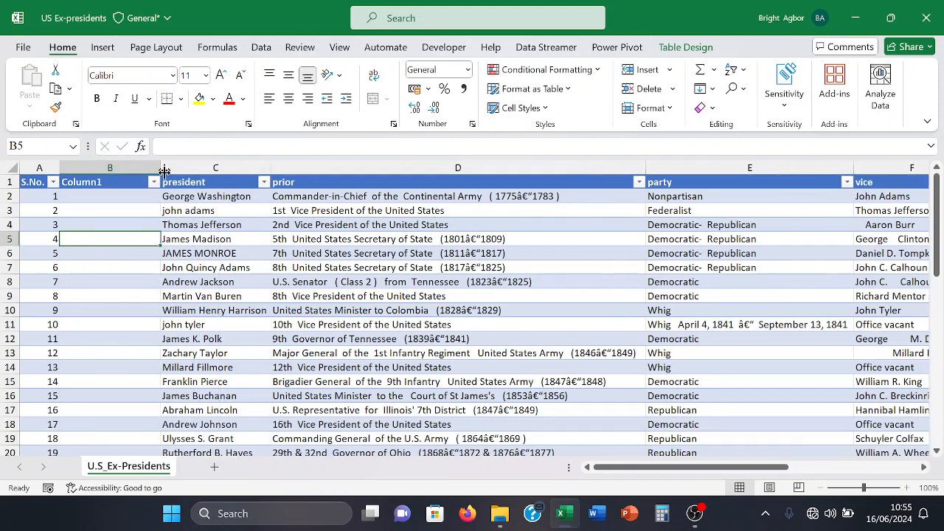
{"action": "left_click", "coordinate": [107, 194]}
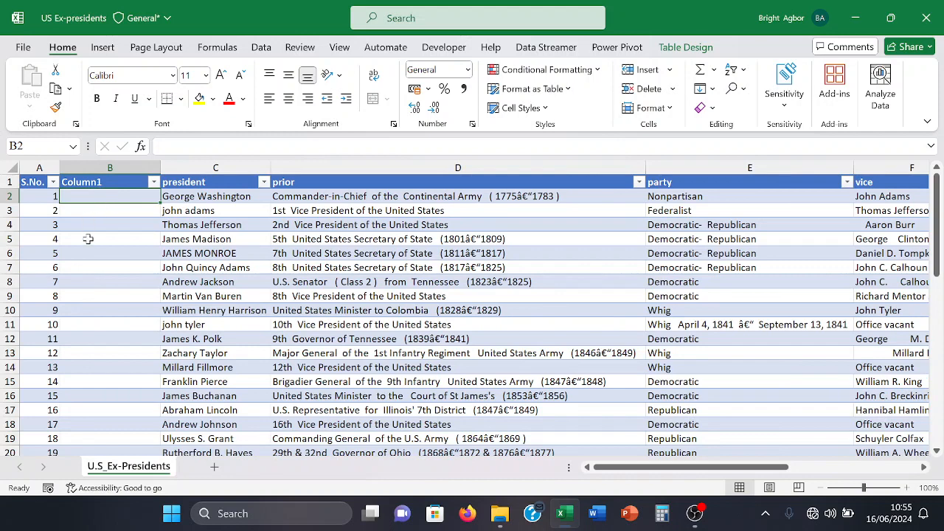
{"action": "type", "text": "=p"}
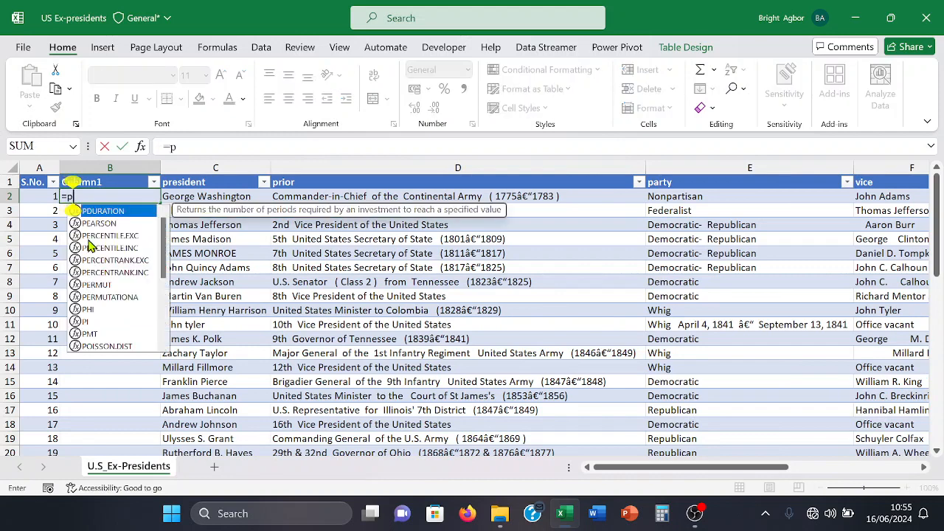
{"action": "type", "text": "roper"}
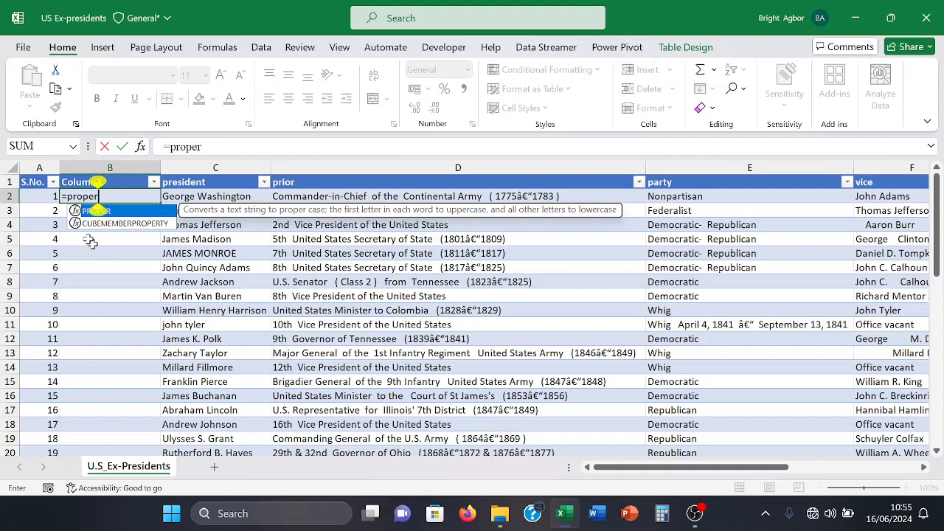
{"action": "key", "text": "Tab"}
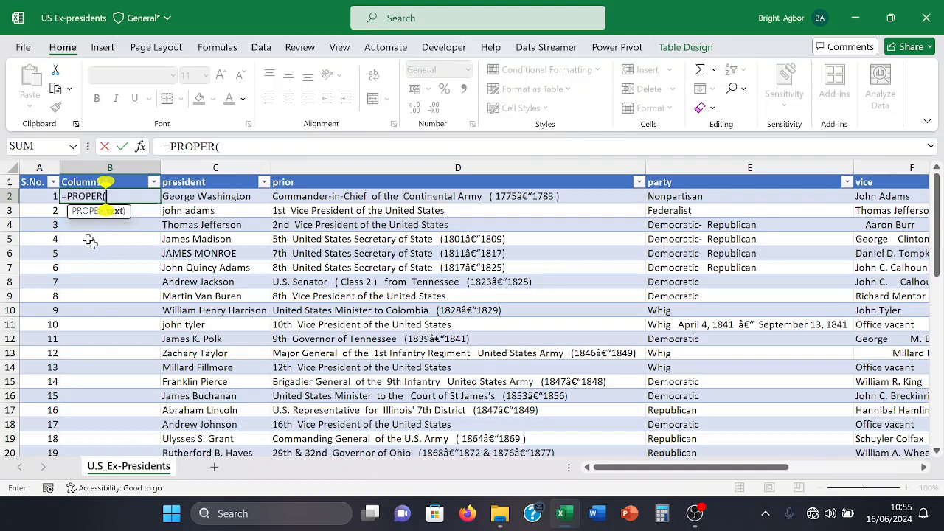
{"action": "left_click", "coordinate": [225, 195]}
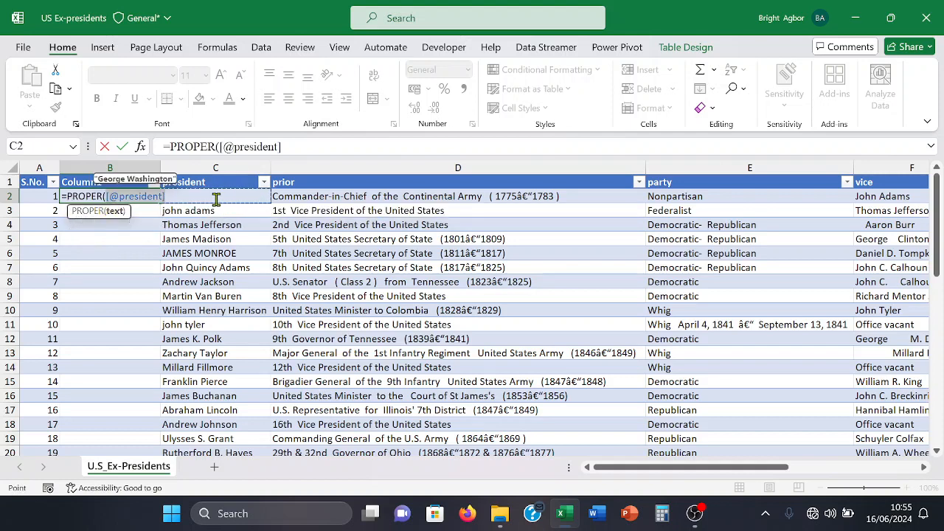
{"action": "type", "text": ")"}
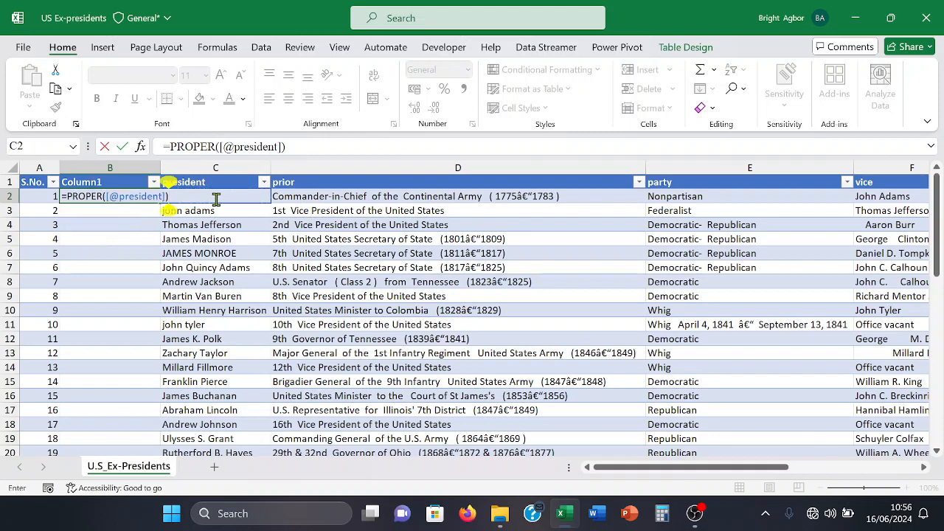
{"action": "key", "text": "Return"}
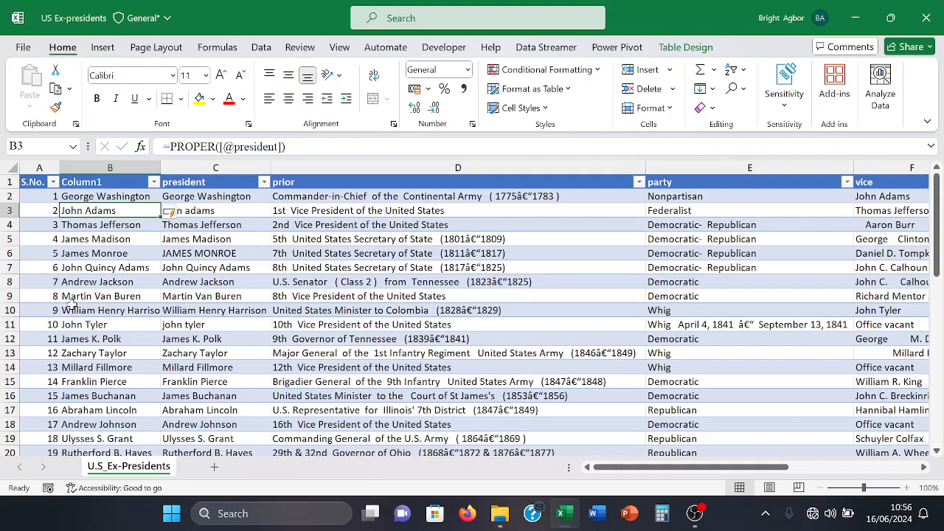
{"action": "left_click", "coordinate": [100, 196]}
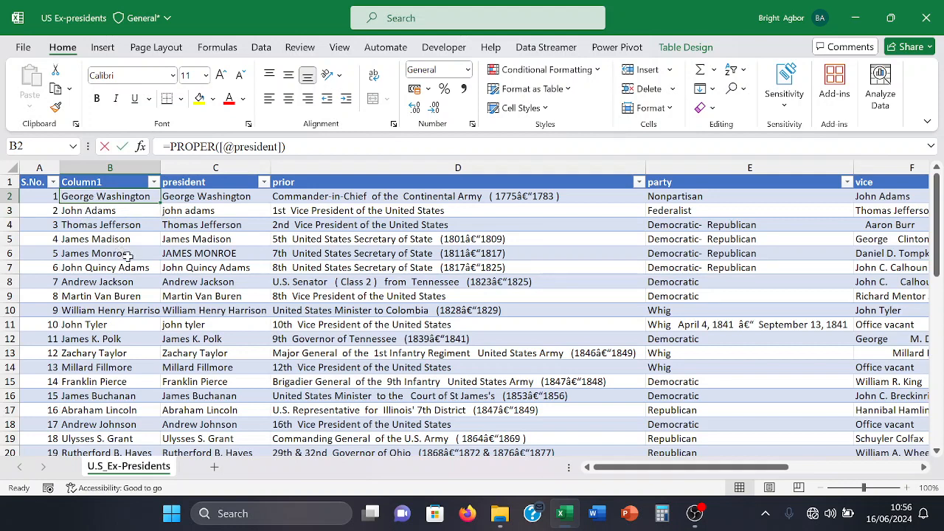
{"action": "type", "text": "=u"}
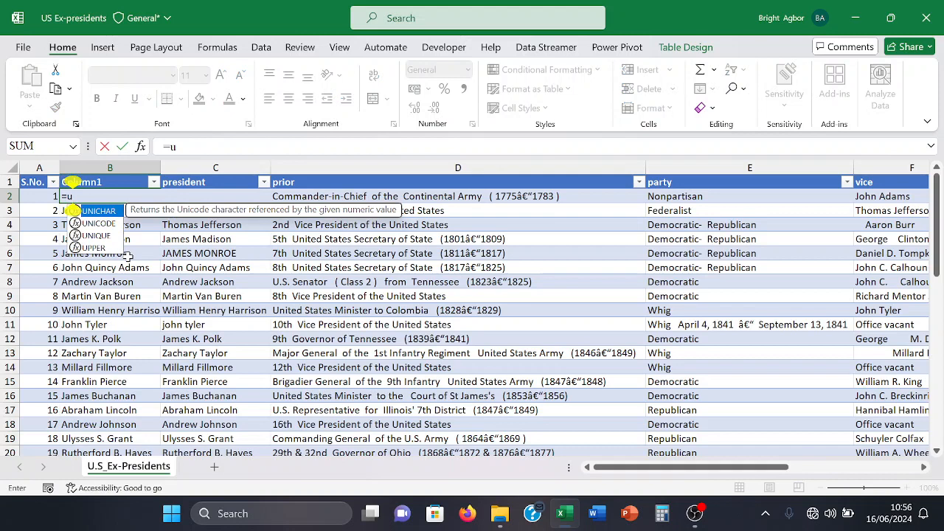
{"action": "type", "text": "pp"}
{"action": "key", "text": "Tab"}
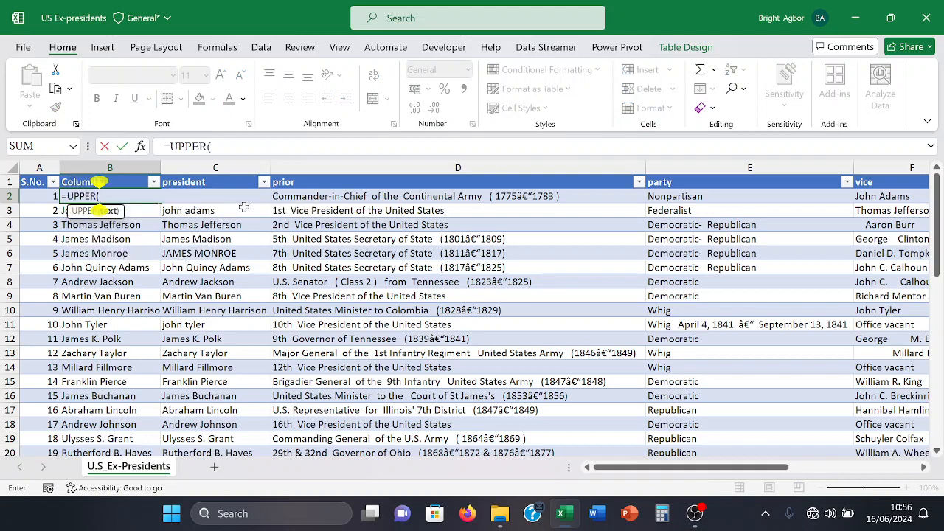
{"action": "left_click", "coordinate": [213, 239]}
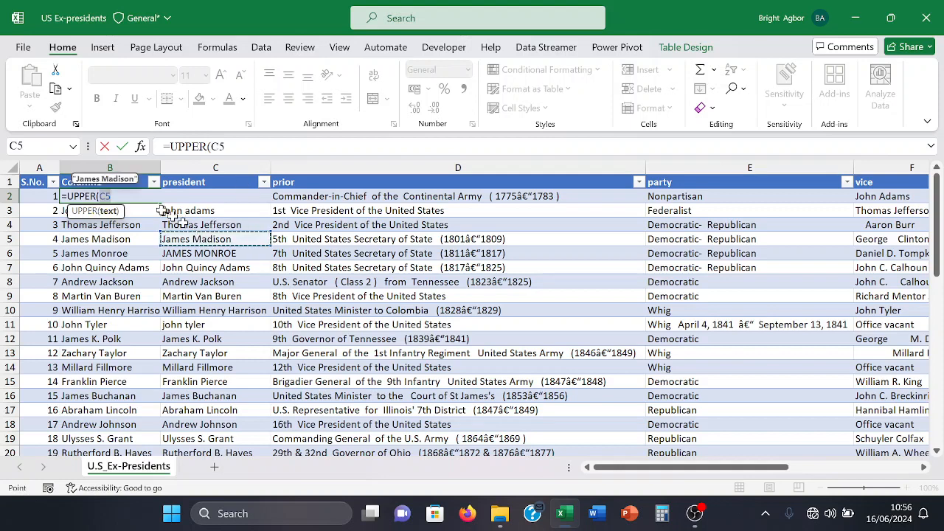
{"action": "left_click", "coordinate": [137, 195]}
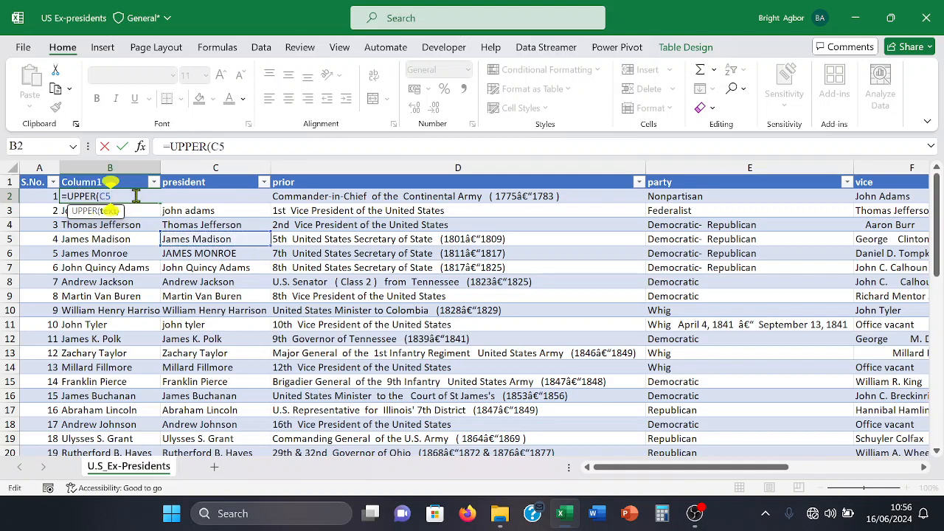
{"action": "key", "text": "BackSpace"}
{"action": "key", "text": "BackSpace"}
{"action": "key", "text": "BackSpace"}
{"action": "key", "text": "BackSpace"}
{"action": "key", "text": "BackSpace"}
{"action": "key", "text": "BackSpace"}
{"action": "key", "text": "BackSpace"}
{"action": "key", "text": "BackSpace"}
{"action": "key", "text": "BackSpace"}
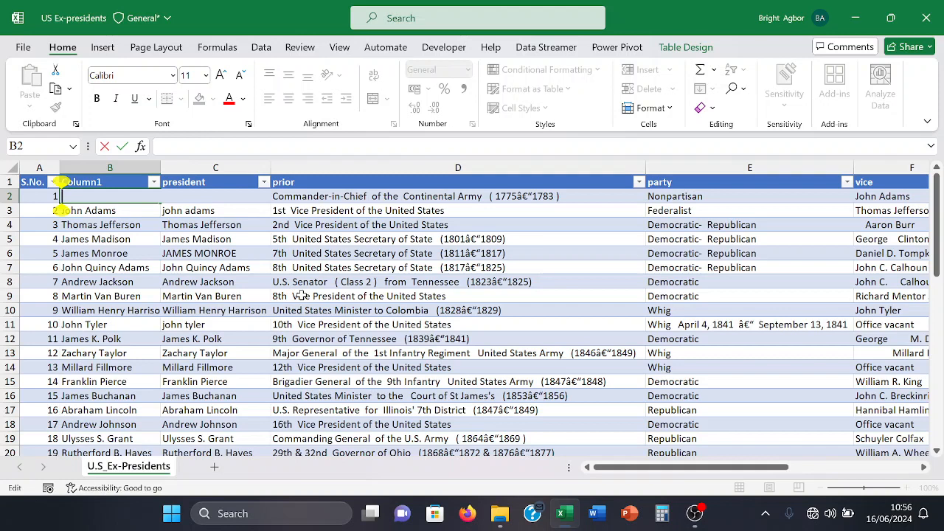
{"action": "key", "text": "Escape"}
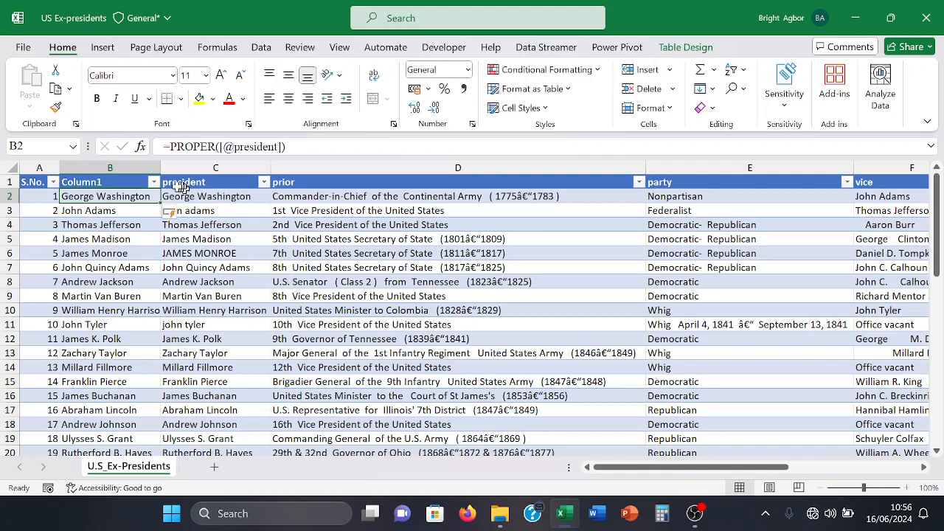
{"action": "left_click_drag", "start_coordinate": [160, 168], "coordinate": [277, 175]}
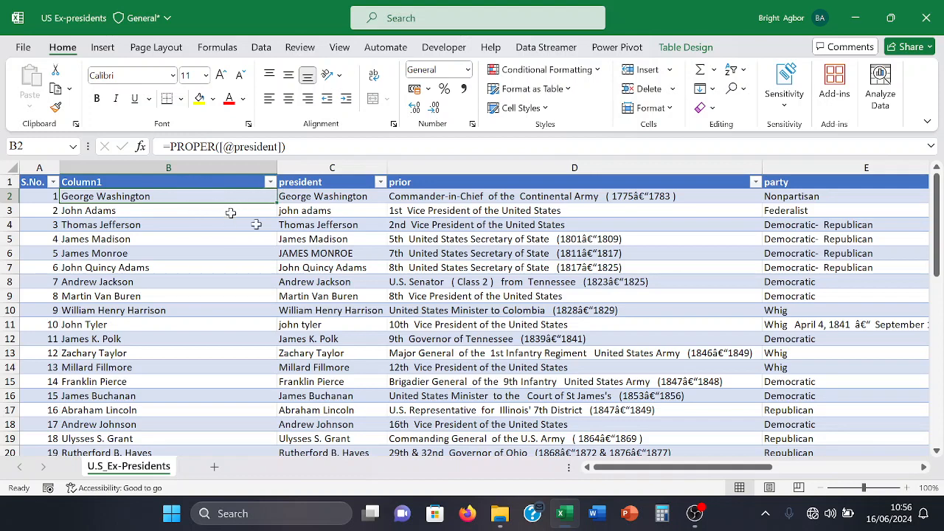
{"action": "type", "text": "="}
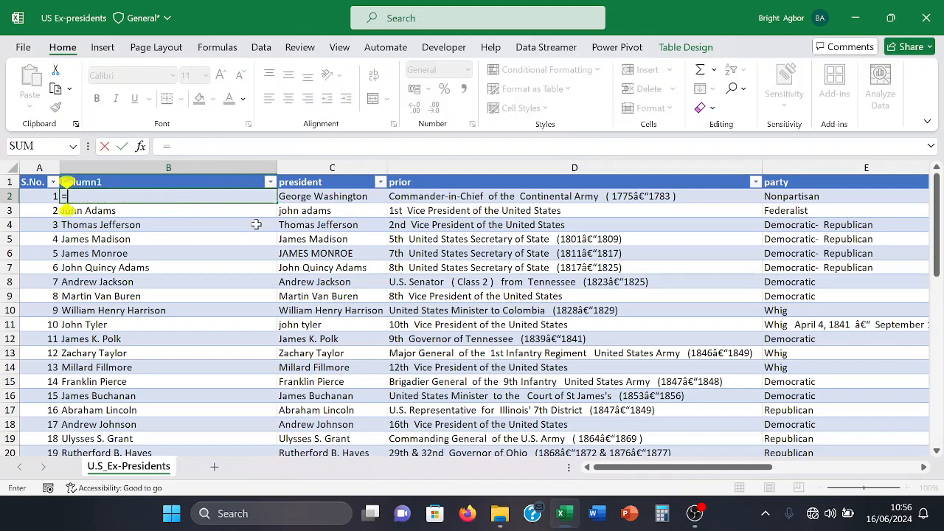
{"action": "type", "text": "upp"}
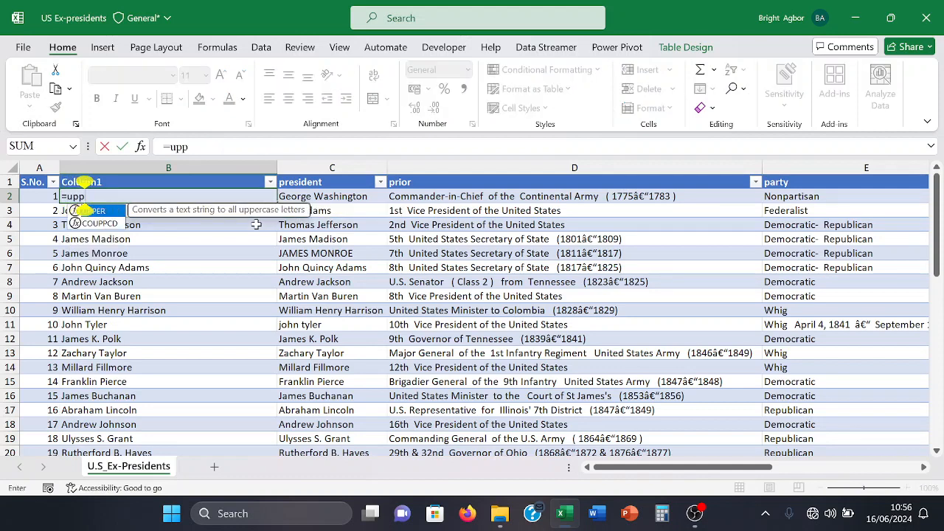
{"action": "type", "text": "er"}
{"action": "key", "text": "Tab"}
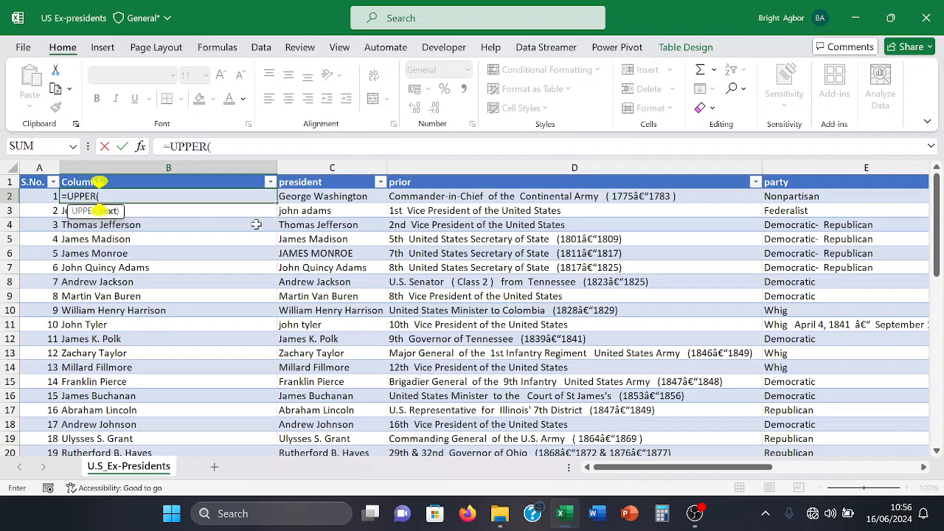
{"action": "left_click", "coordinate": [330, 198]}
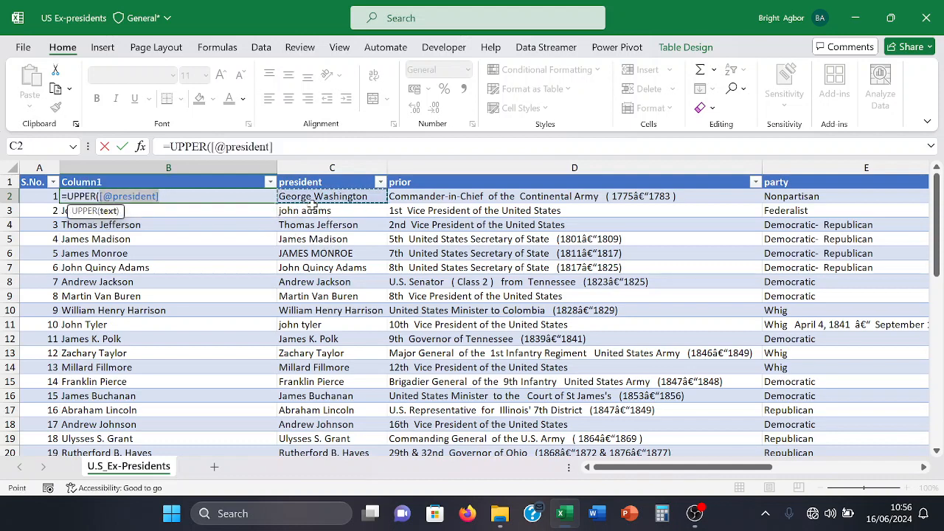
{"action": "type", "text": ")"}
{"action": "key", "text": "Return"}
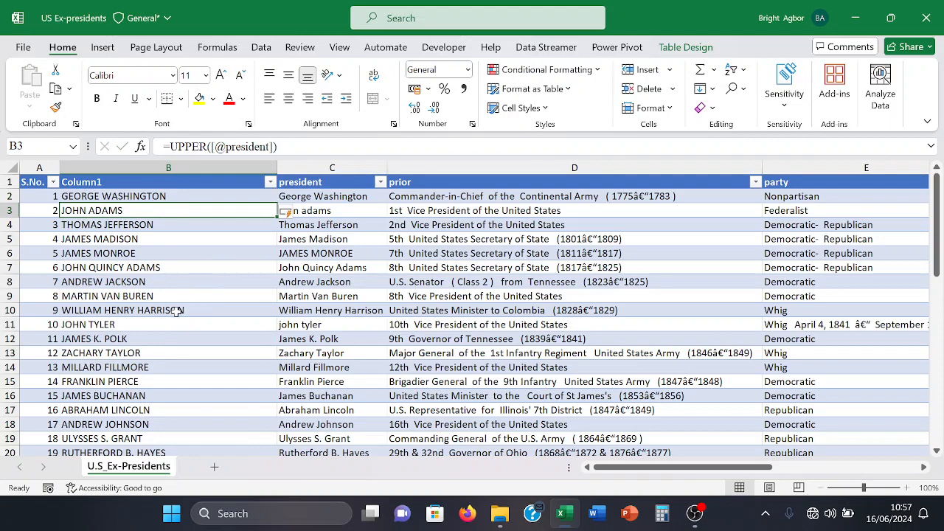
{"action": "left_click", "coordinate": [171, 197]}
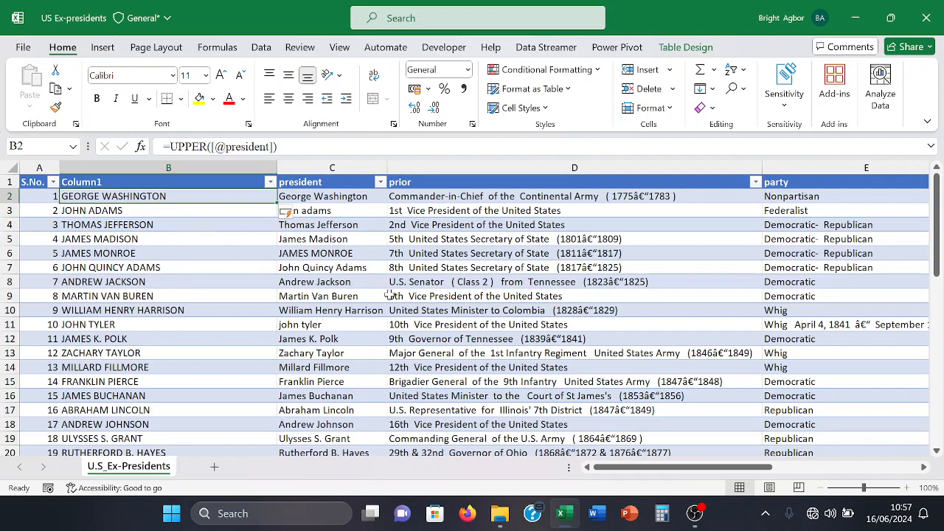
{"action": "key", "text": "Delete"}
{"action": "type", "text": "=lo"}
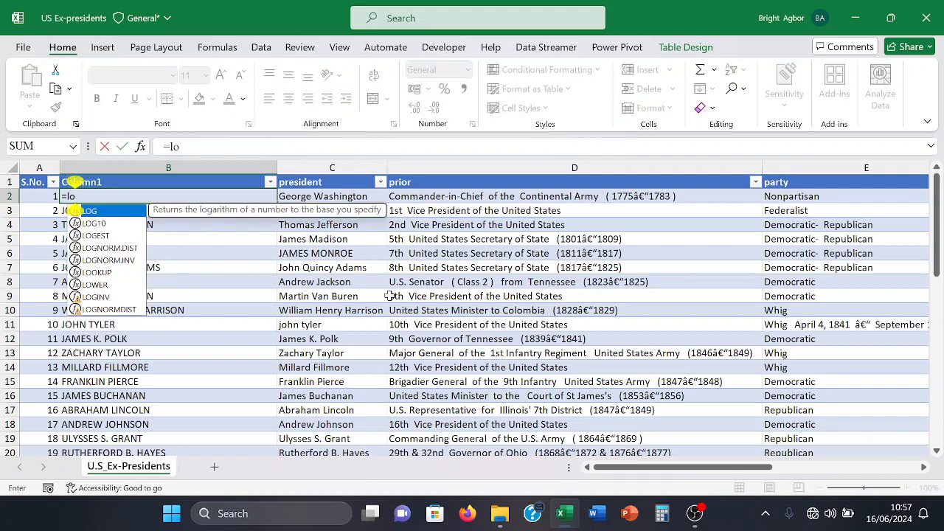
{"action": "type", "text": "wer"}
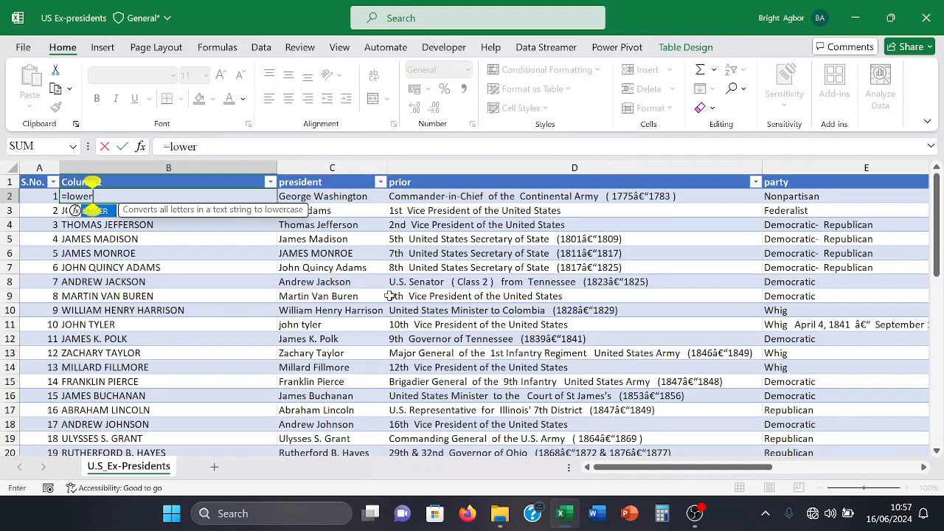
{"action": "key", "text": "Tab"}
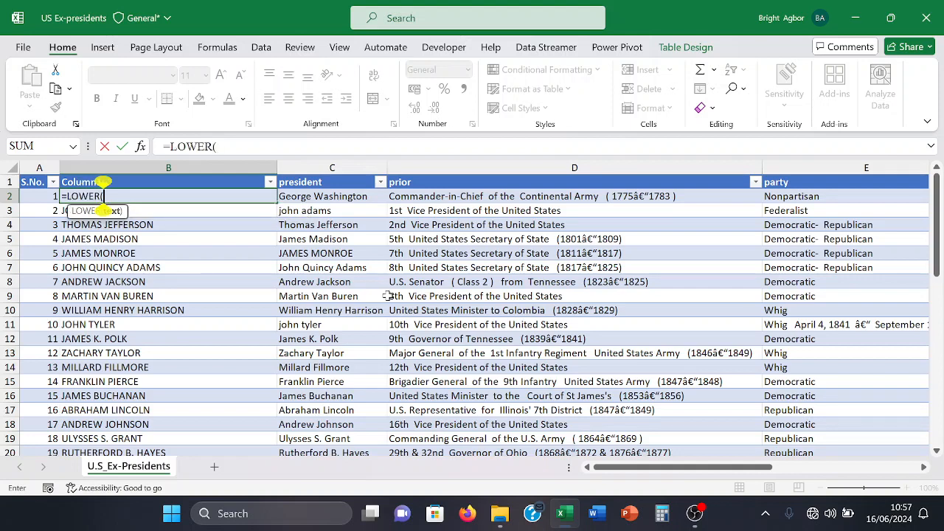
{"action": "left_click", "coordinate": [332, 201]}
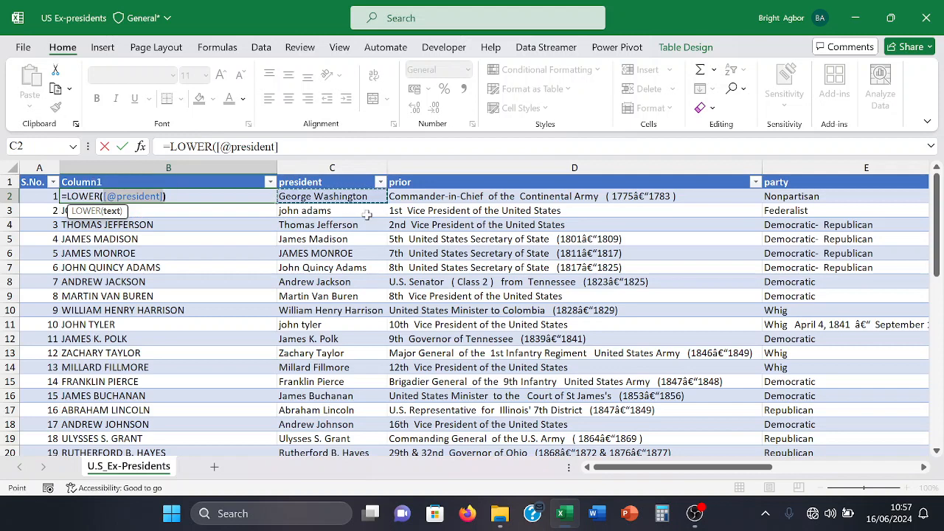
{"action": "type", "text": ")"}
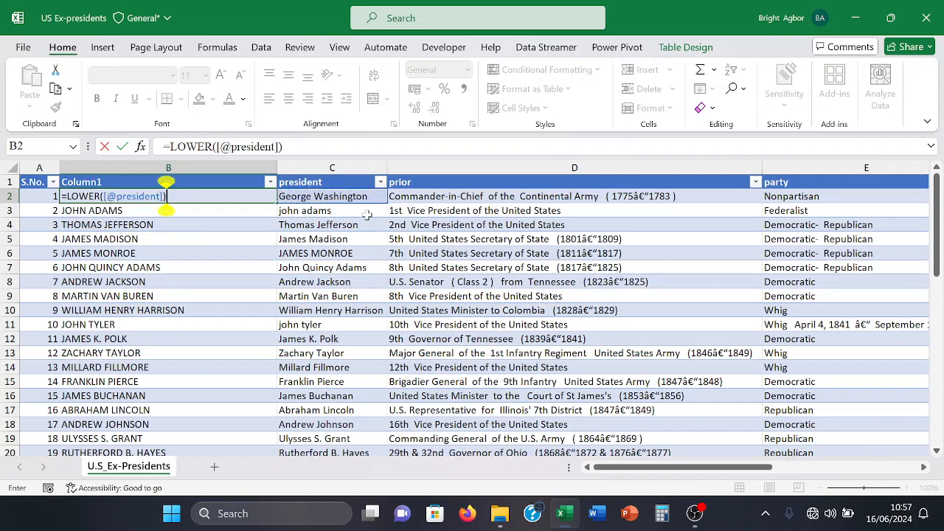
{"action": "key", "text": "Return"}
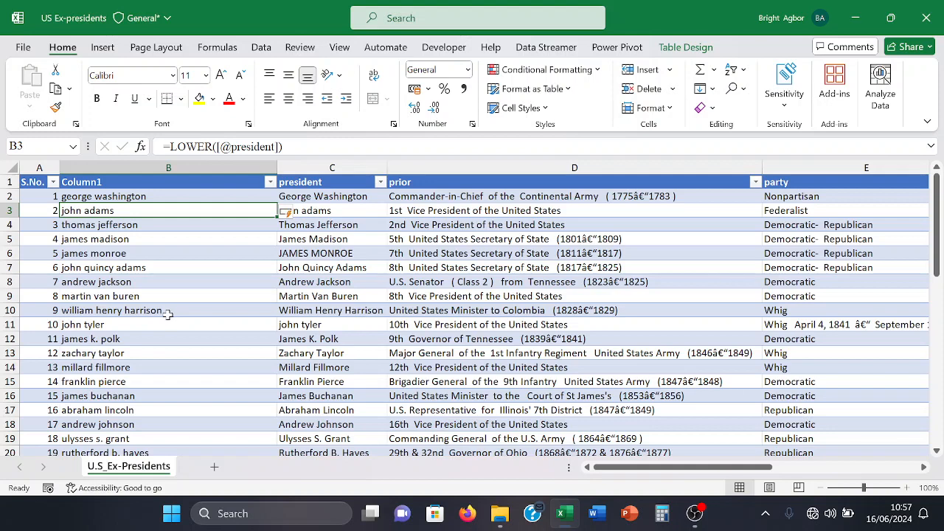
{"action": "left_click", "coordinate": [188, 193]}
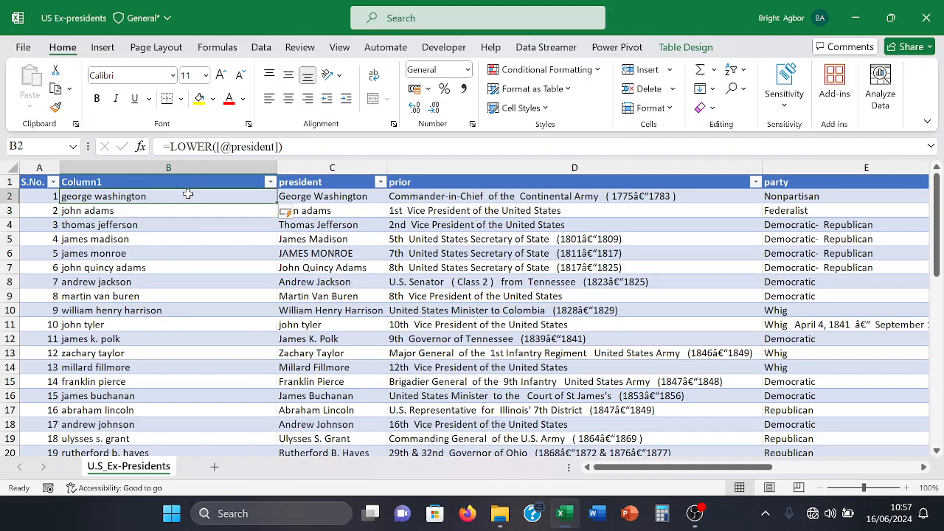
{"action": "type", "text": "="}
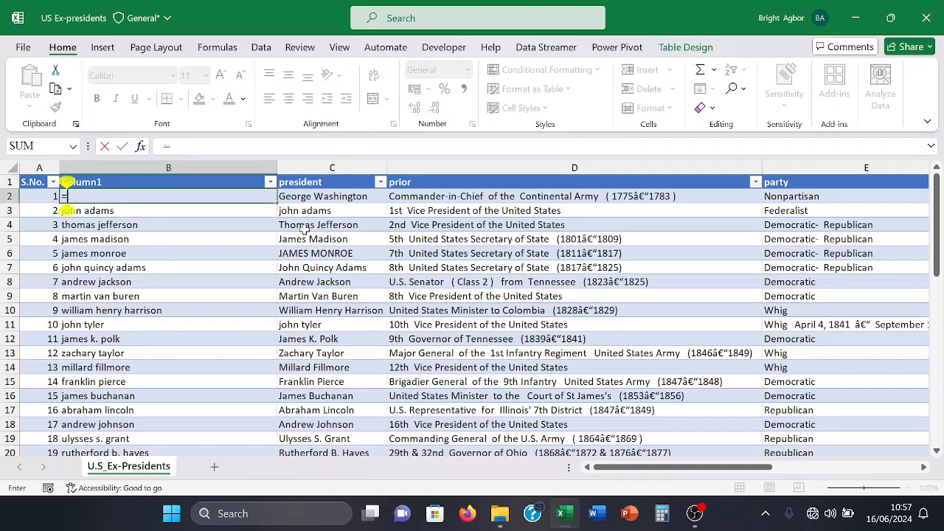
{"action": "type", "text": "p"}
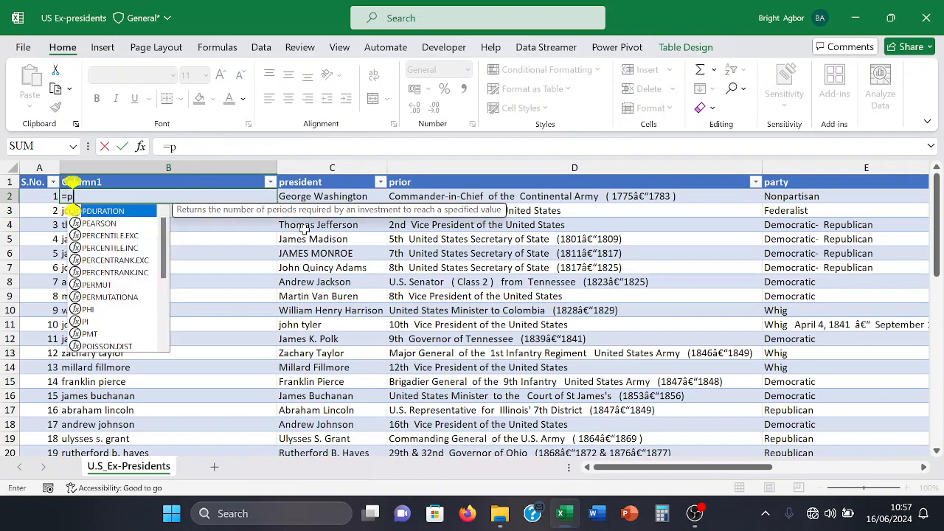
{"action": "type", "text": "roper"}
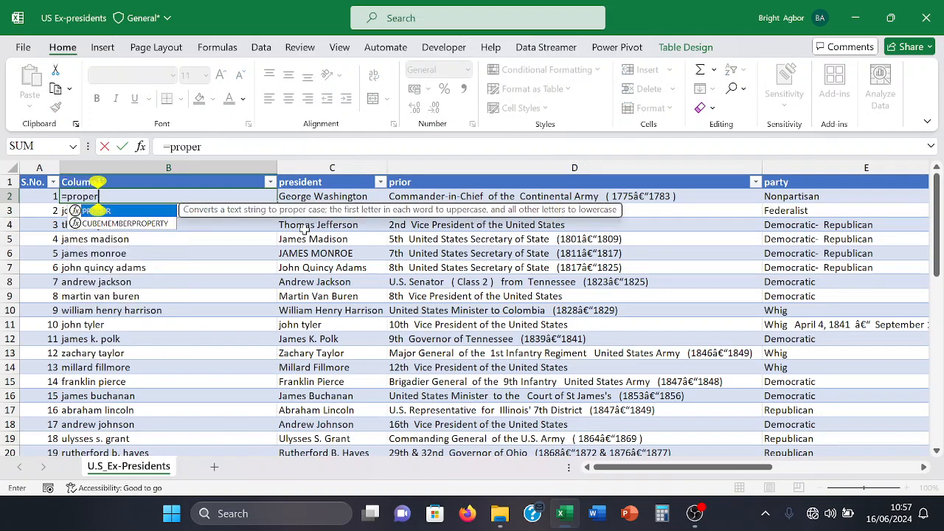
{"action": "key", "text": "Tab"}
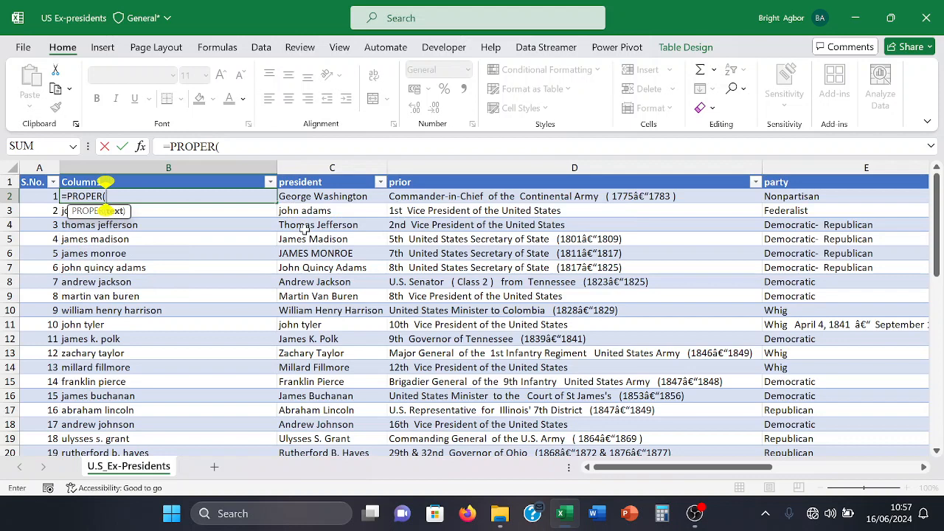
{"action": "left_click", "coordinate": [345, 197]}
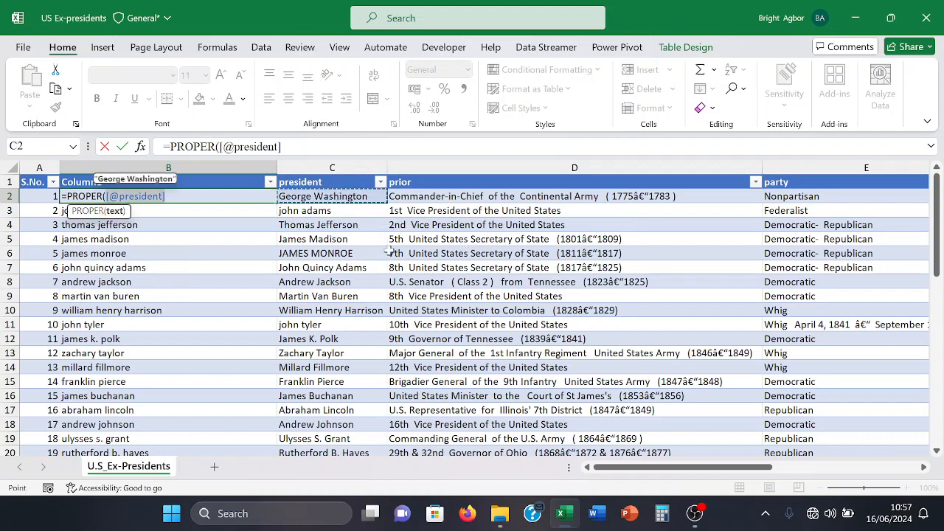
{"action": "type", "text": ")"}
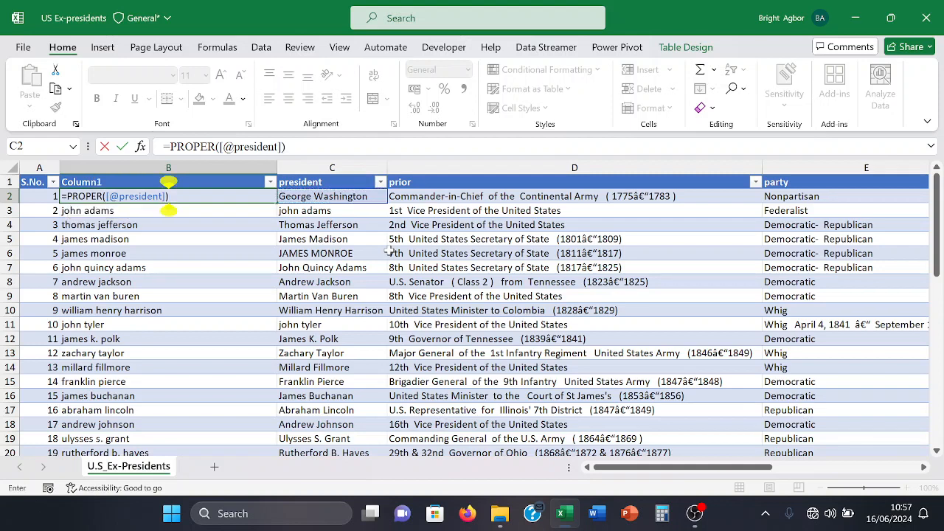
{"action": "key", "text": "Return"}
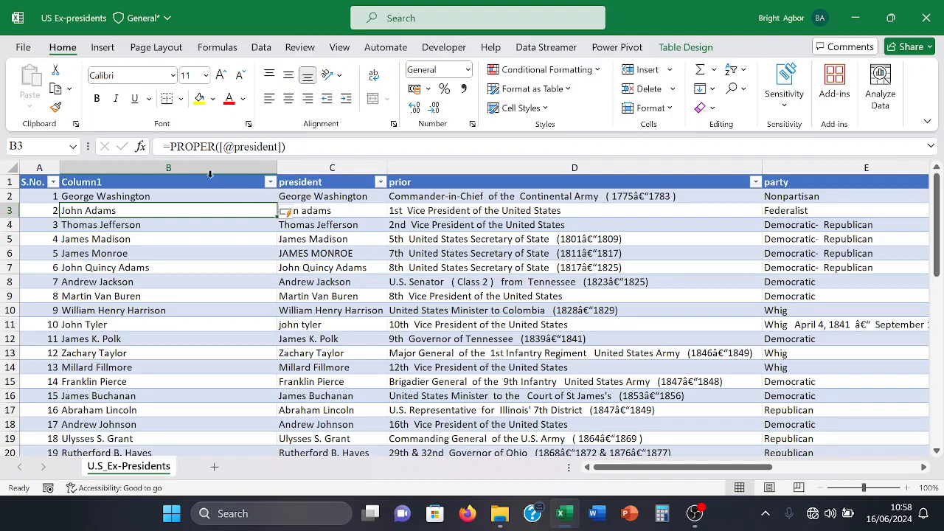
Step: Try deleting the original president column that Column1 refers to, and undo the deletion
{"action": "left_click", "coordinate": [289, 169]}
{"action": "right_click", "coordinate": [289, 168]}
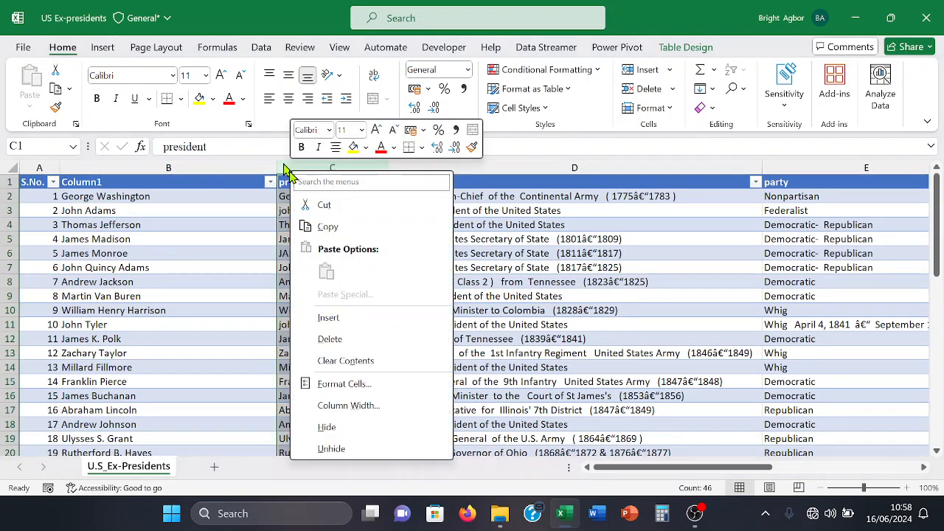
{"action": "left_click", "coordinate": [330, 339]}
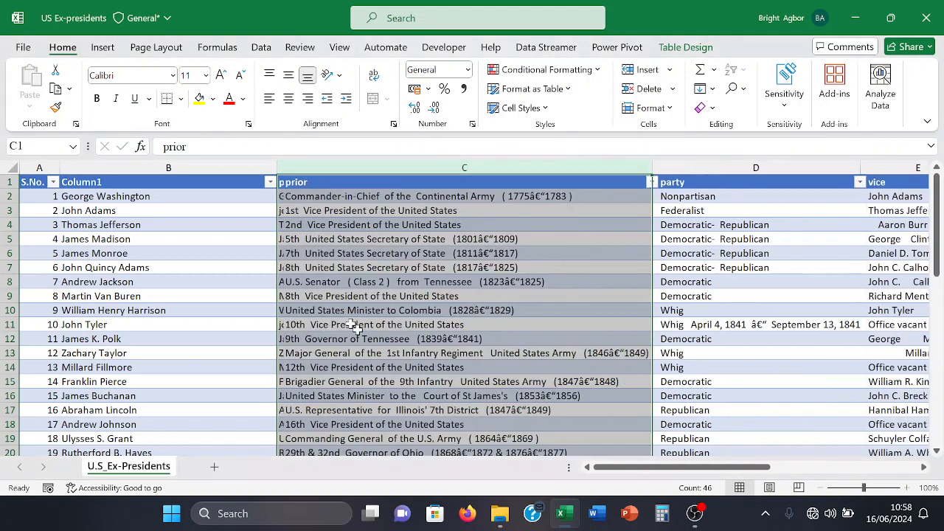
{"action": "left_click", "coordinate": [186, 256]}
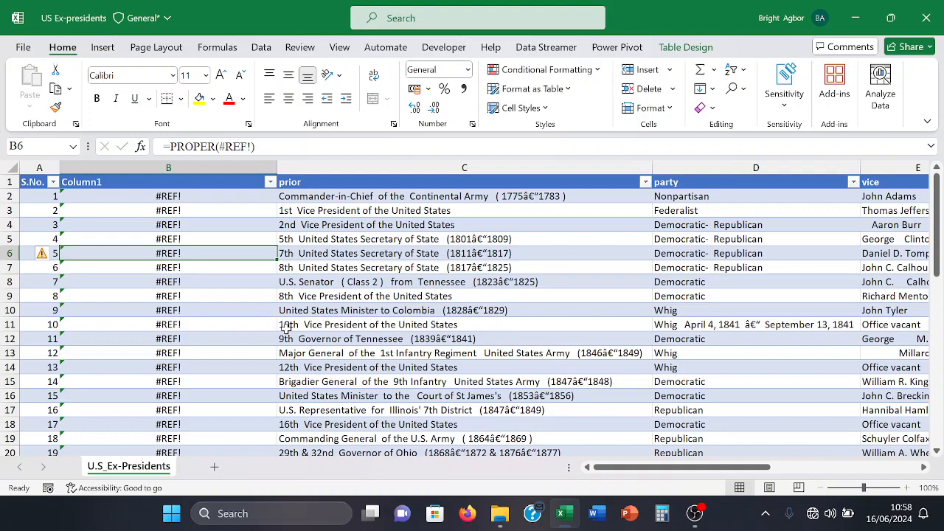
{"action": "key", "text": "ctrl+z"}
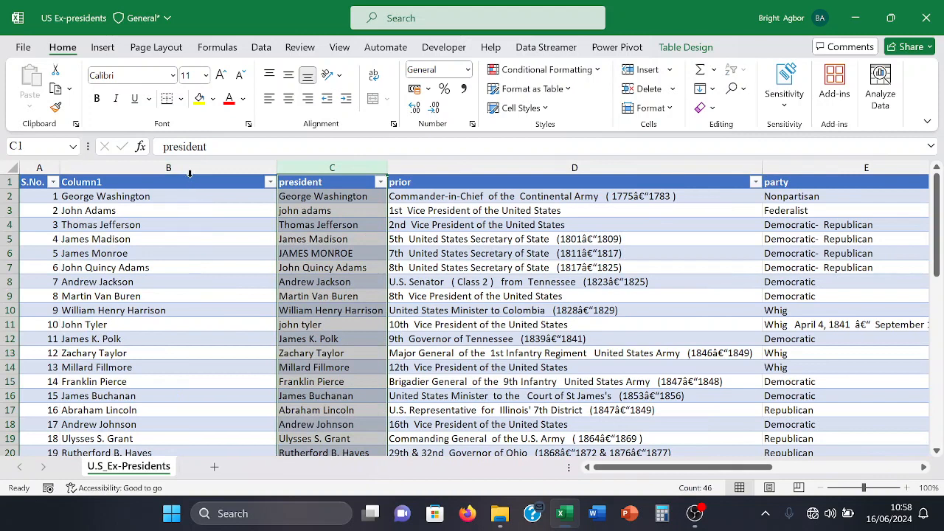
Step: Insert a blank table column between S.No. and Column1
{"action": "left_click", "coordinate": [189, 171]}
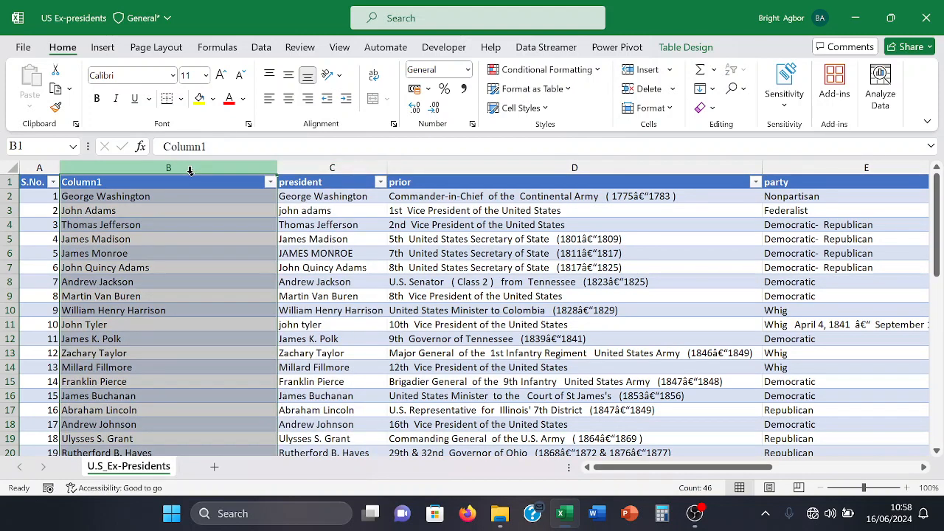
{"action": "right_click", "coordinate": [189, 170]}
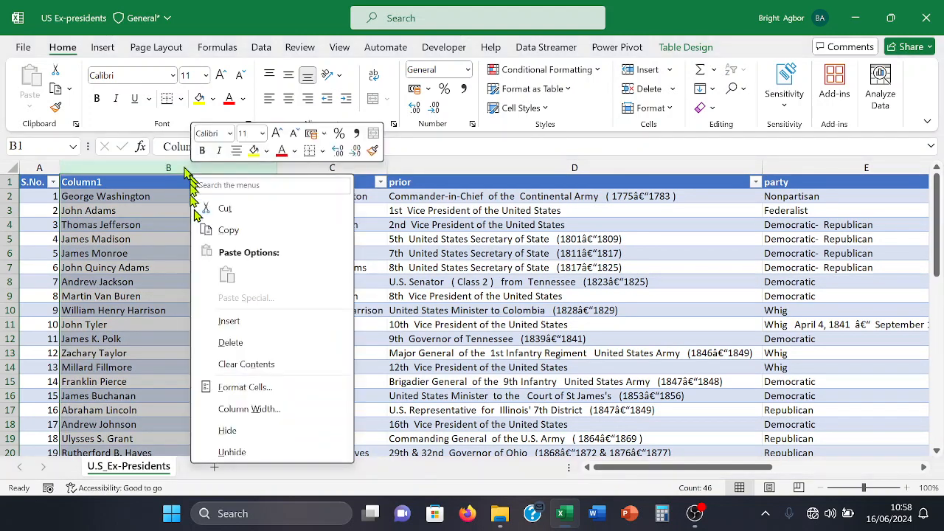
{"action": "left_click", "coordinate": [253, 323]}
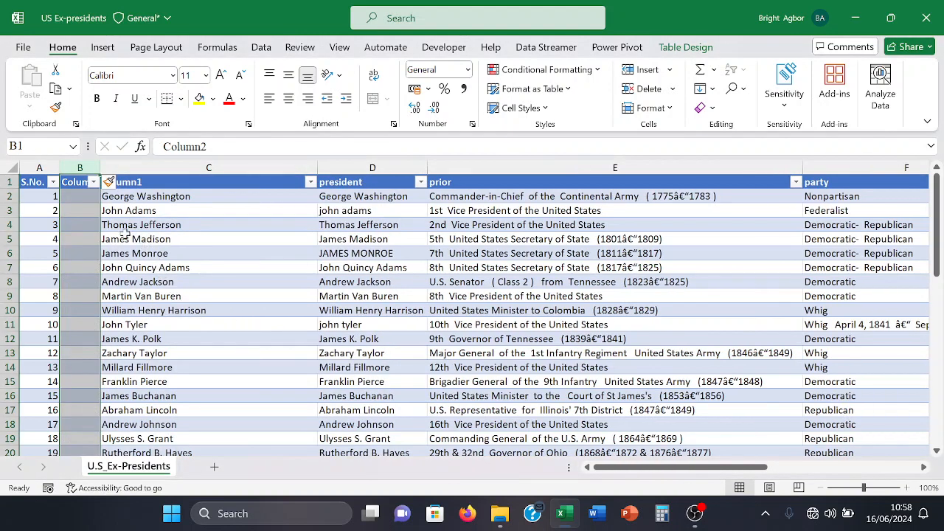
Step: Copy all the proper-case names in Column1, from C2 down to C46
{"action": "left_click", "coordinate": [76, 201]}
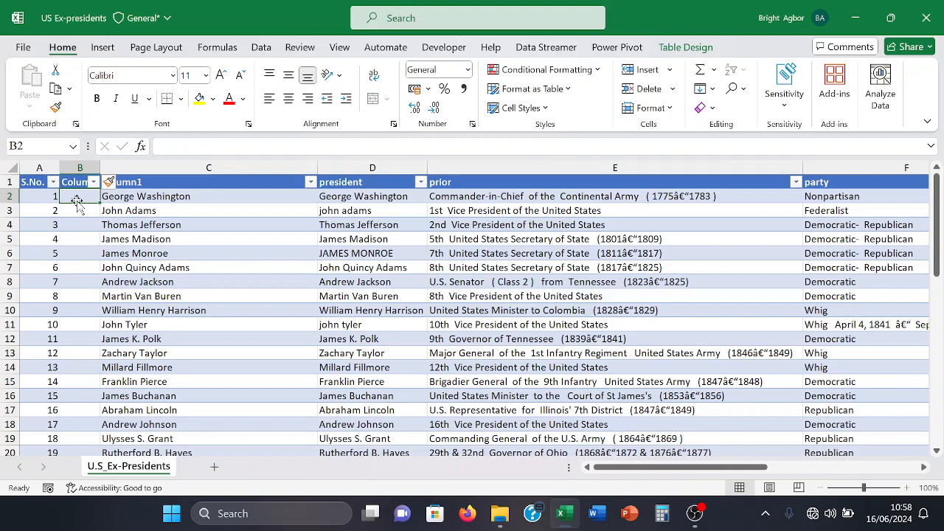
{"action": "left_click", "coordinate": [152, 199]}
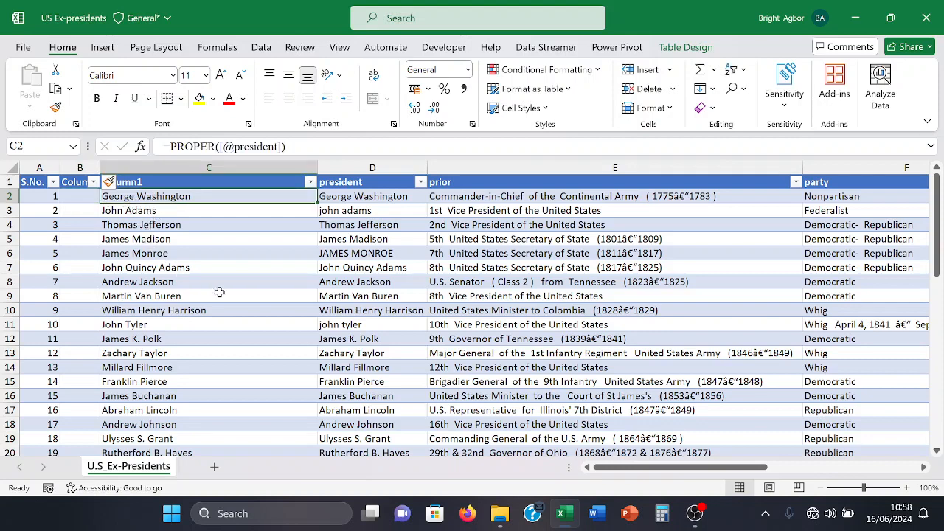
{"action": "key", "text": "shift+Up"}
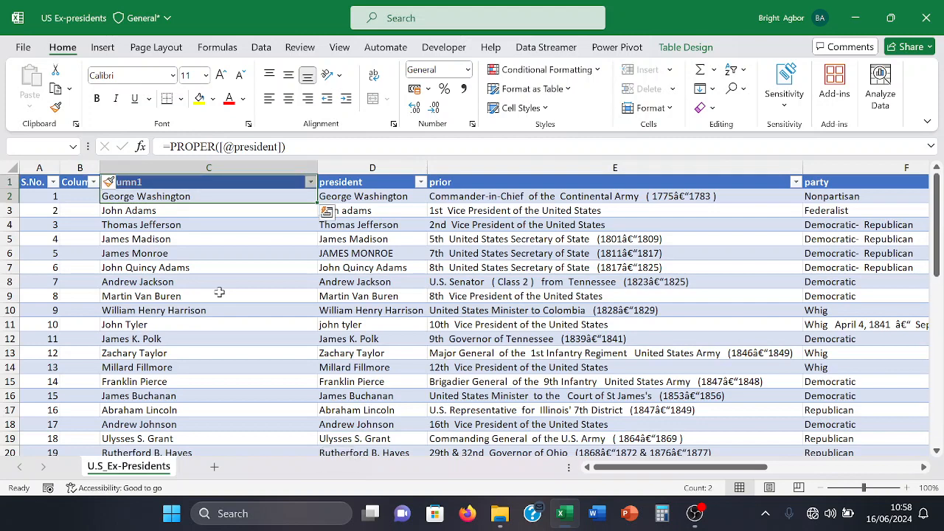
{"action": "key", "text": "shift+Down"}
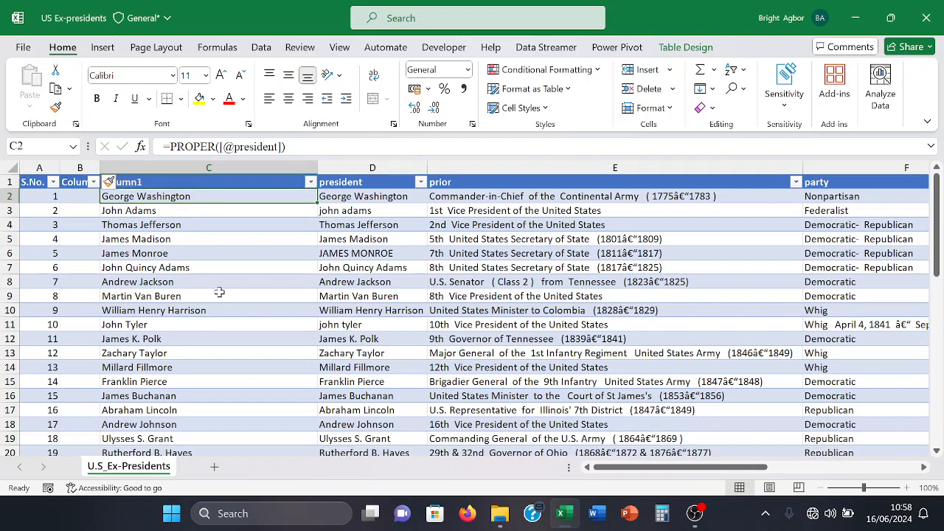
{"action": "key", "text": "ctrl+shift+Down"}
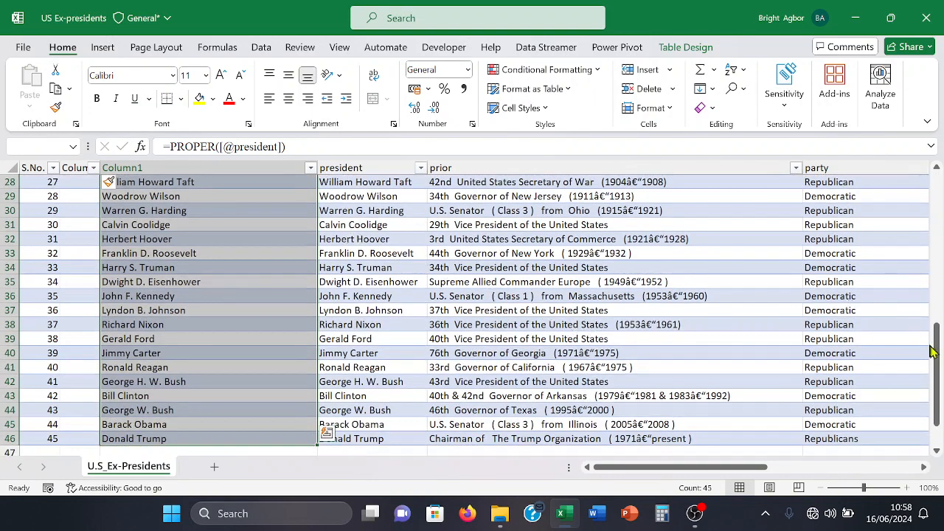
{"action": "left_click_drag", "start_coordinate": [934, 352], "coordinate": [940, 211]}
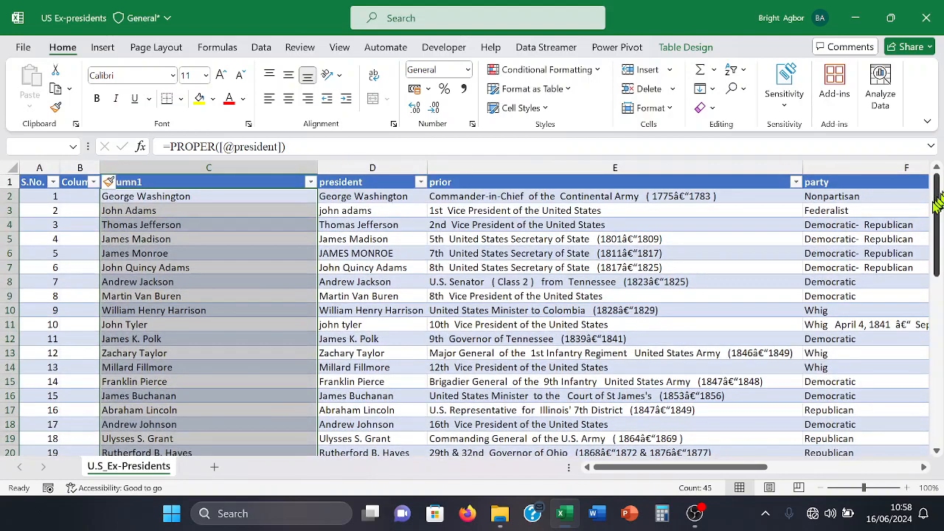
{"action": "right_click", "coordinate": [169, 233]}
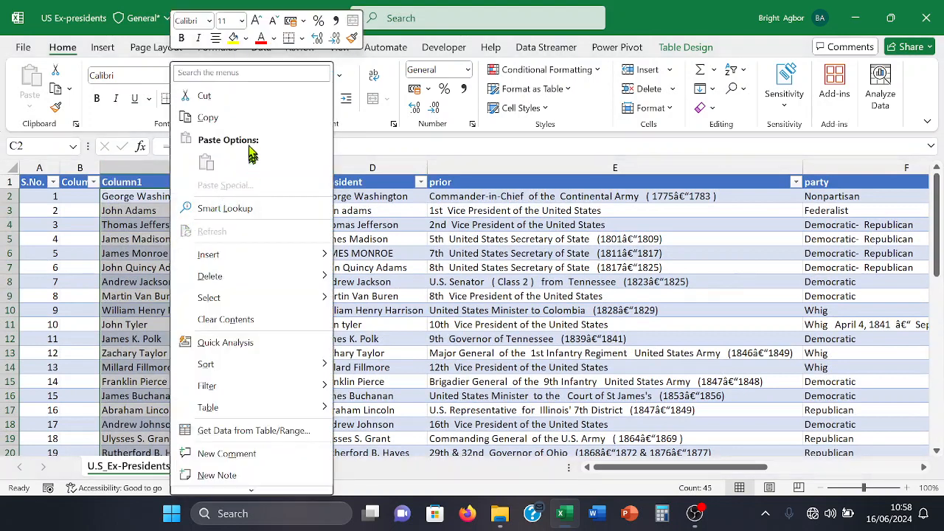
{"action": "left_click", "coordinate": [246, 121]}
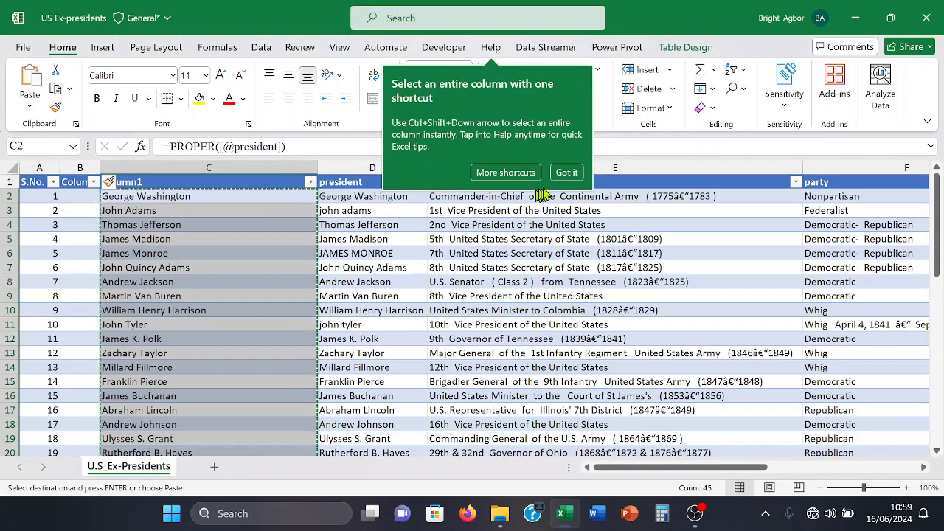
{"action": "left_click", "coordinate": [566, 172]}
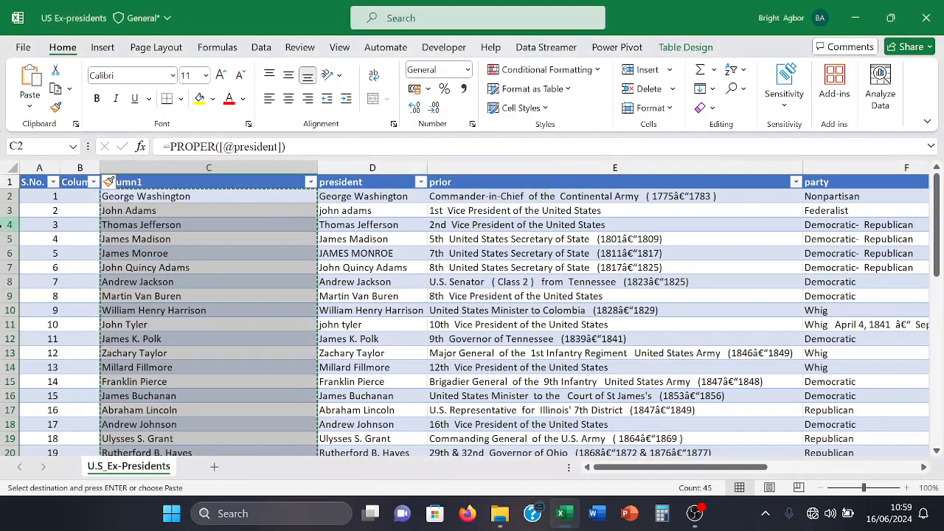
Step: Paste the copied names as values only into Column2 starting at B2, and autofit column B's width
{"action": "left_click", "coordinate": [81, 197]}
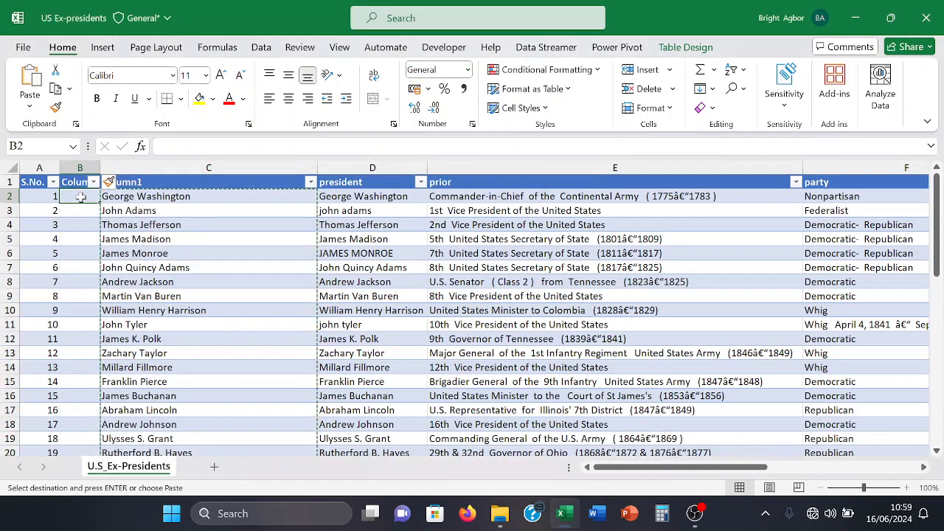
{"action": "right_click", "coordinate": [81, 197]}
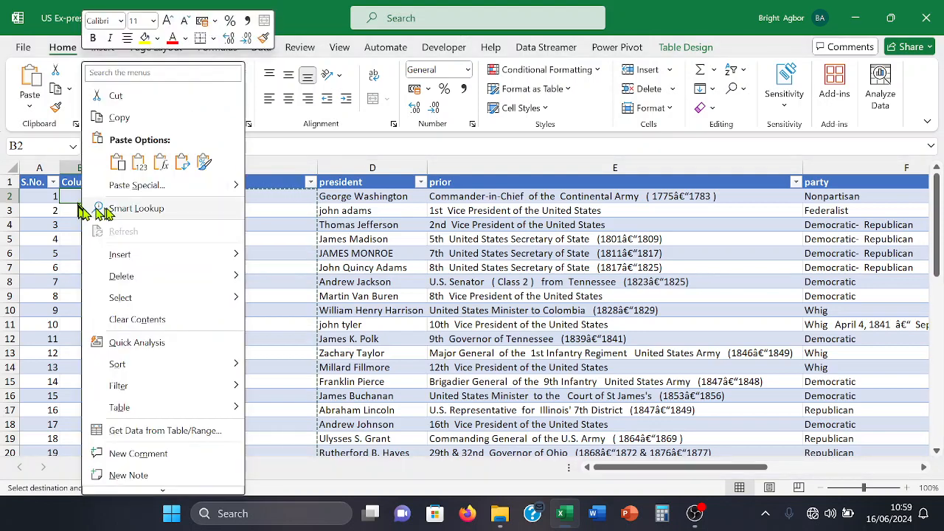
{"action": "mouse_move", "coordinate": [239, 187]}
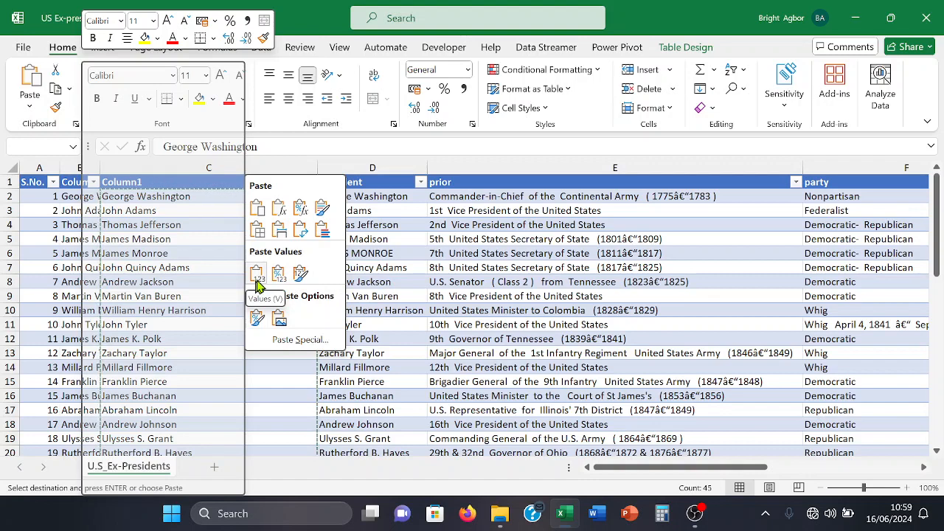
{"action": "left_click", "coordinate": [257, 276]}
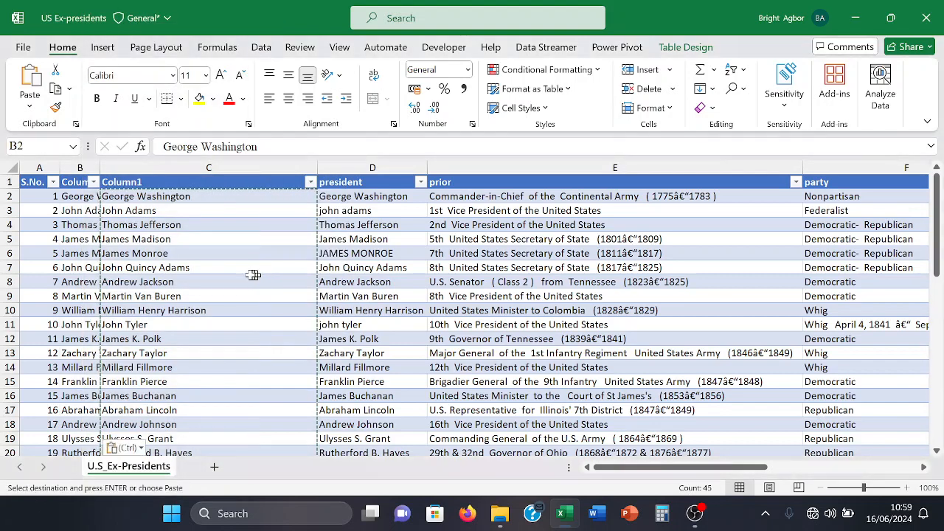
{"action": "double_click", "coordinate": [100, 167]}
{"action": "left_click", "coordinate": [214, 253]}
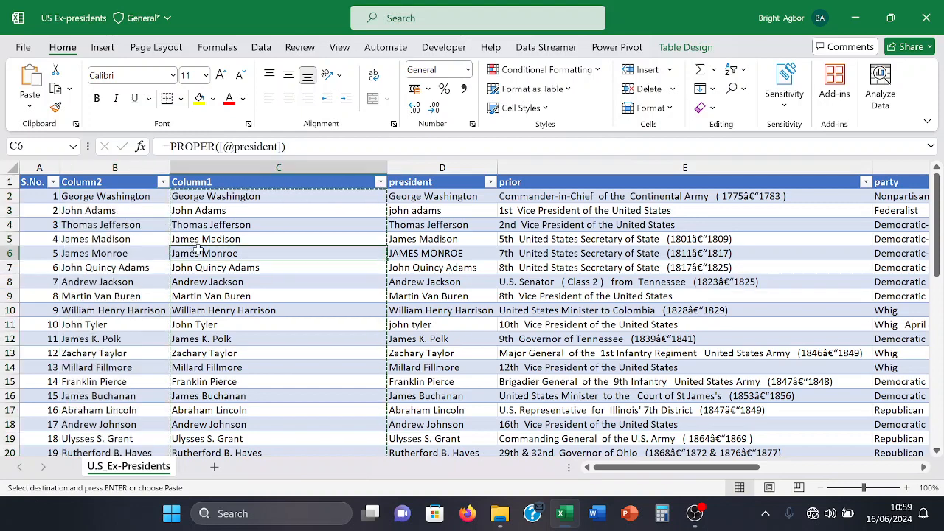
Step: Delete the original president column D from the table
{"action": "left_click", "coordinate": [411, 170]}
{"action": "right_click", "coordinate": [412, 171]}
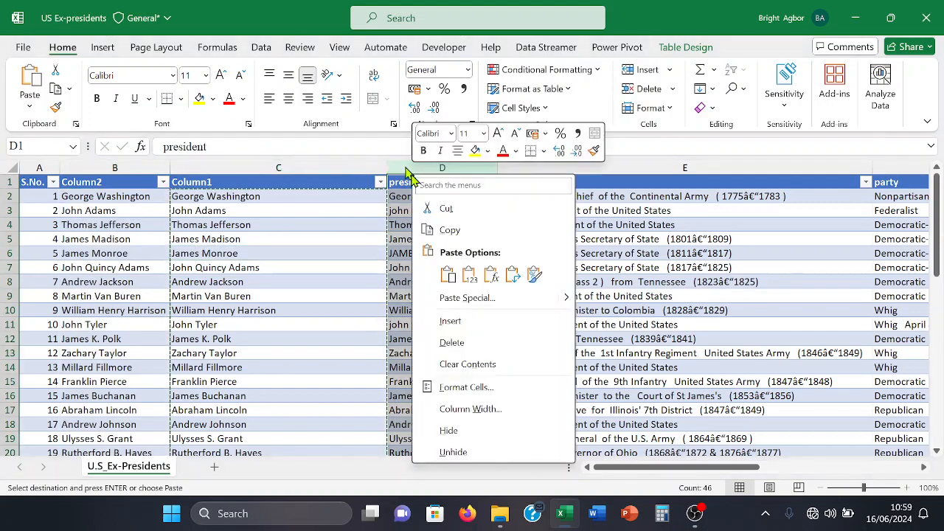
{"action": "left_click", "coordinate": [463, 342]}
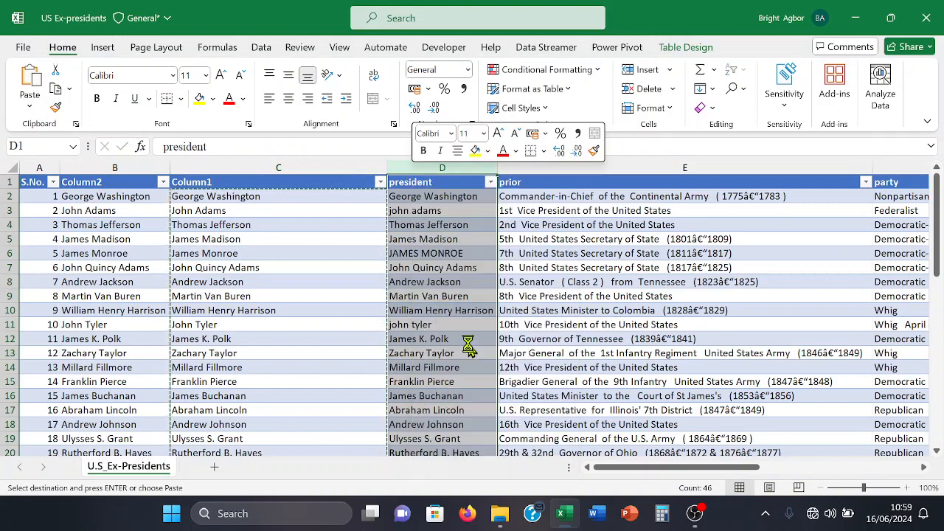
{"action": "left_click", "coordinate": [245, 239]}
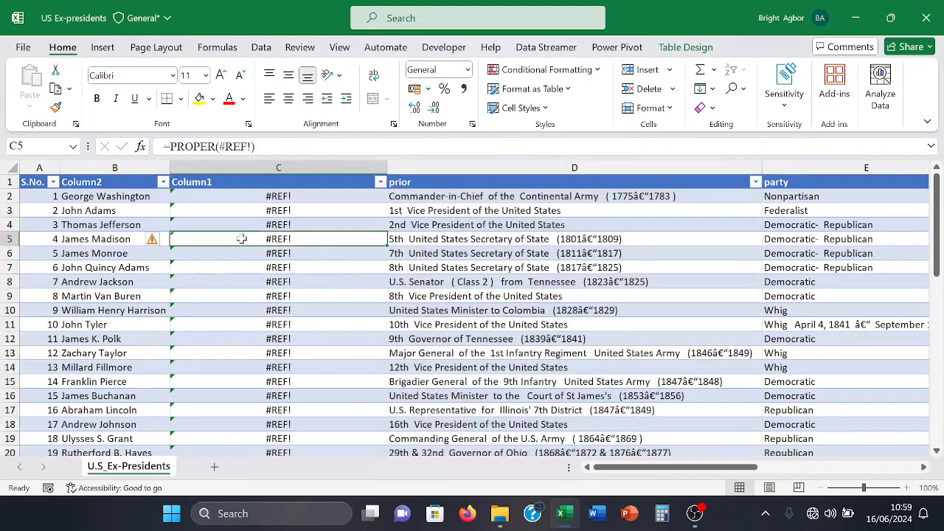
{"action": "left_click", "coordinate": [133, 253]}
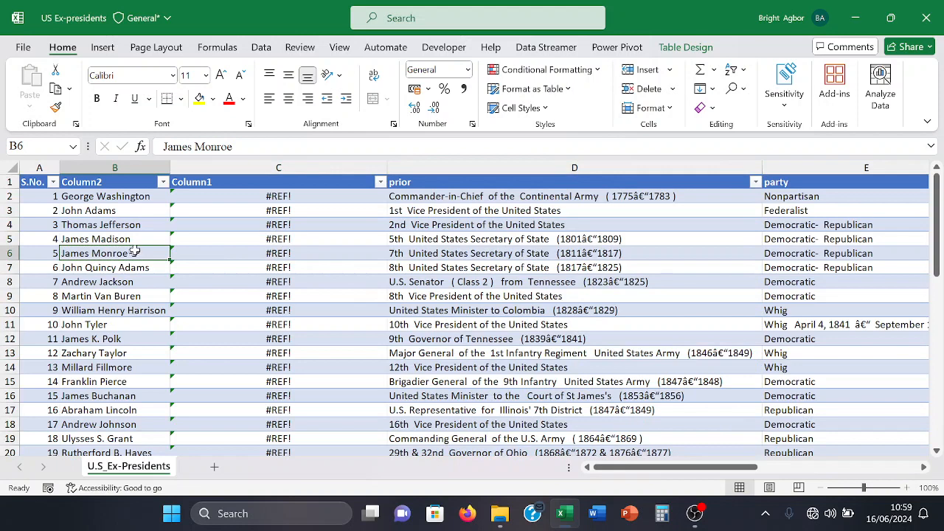
Step: Delete the formula-based Column1 in column C, keeping the pasted names in Column2
{"action": "left_click", "coordinate": [232, 168]}
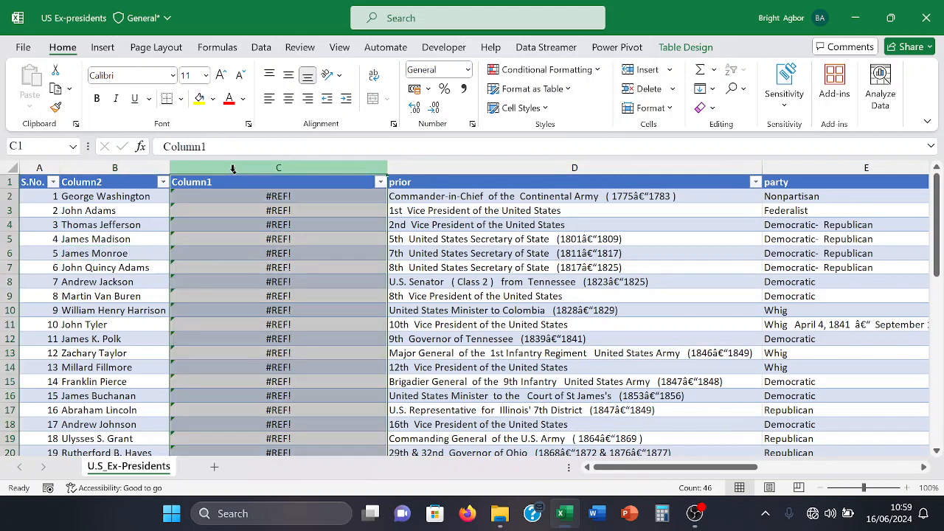
{"action": "right_click", "coordinate": [233, 169]}
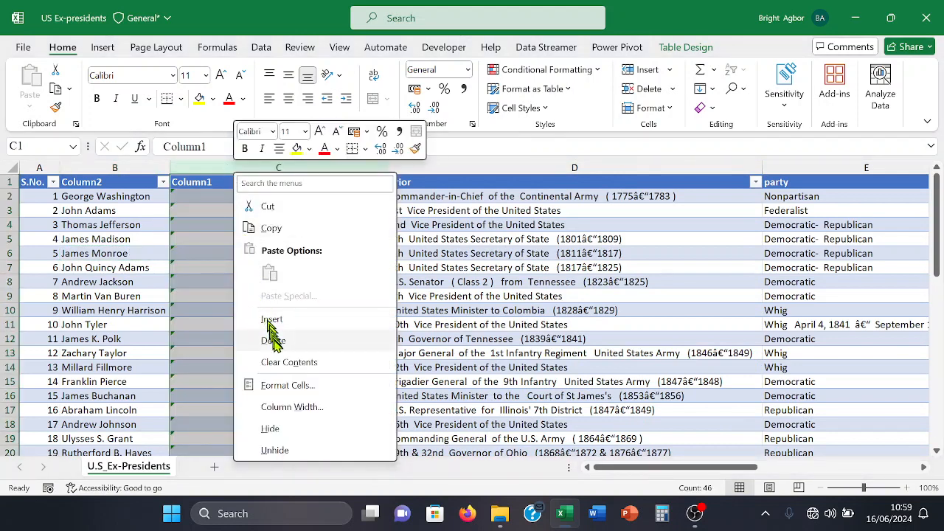
{"action": "left_click", "coordinate": [272, 338]}
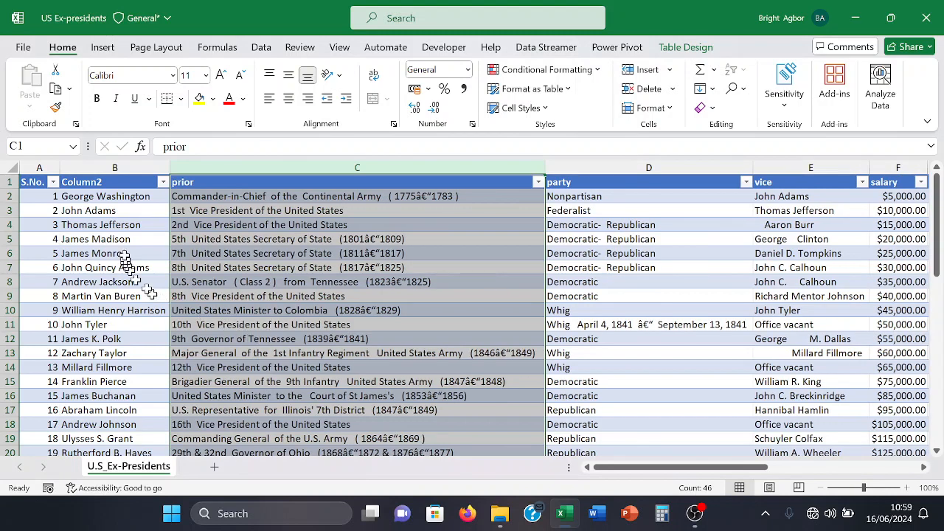
Step: Rename the Column2 header in B1 as President
{"action": "left_click", "coordinate": [109, 182]}
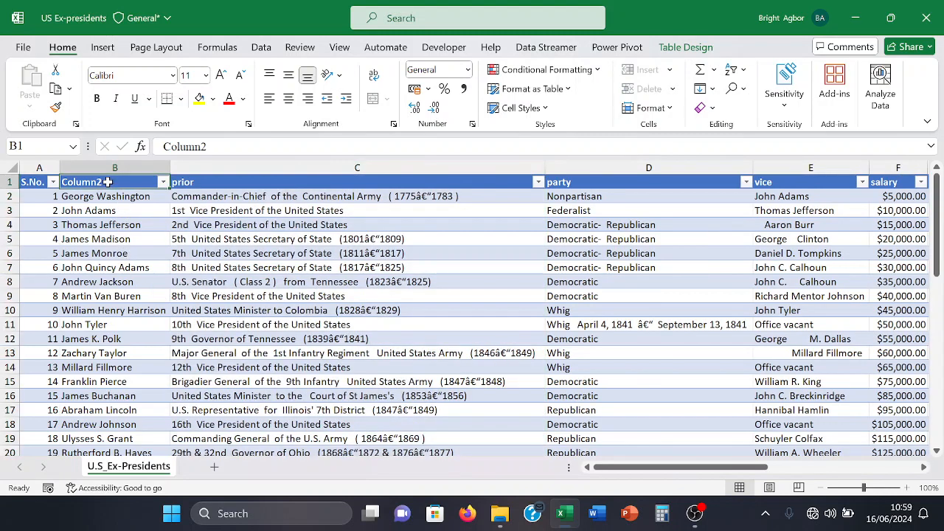
{"action": "left_click", "coordinate": [208, 146]}
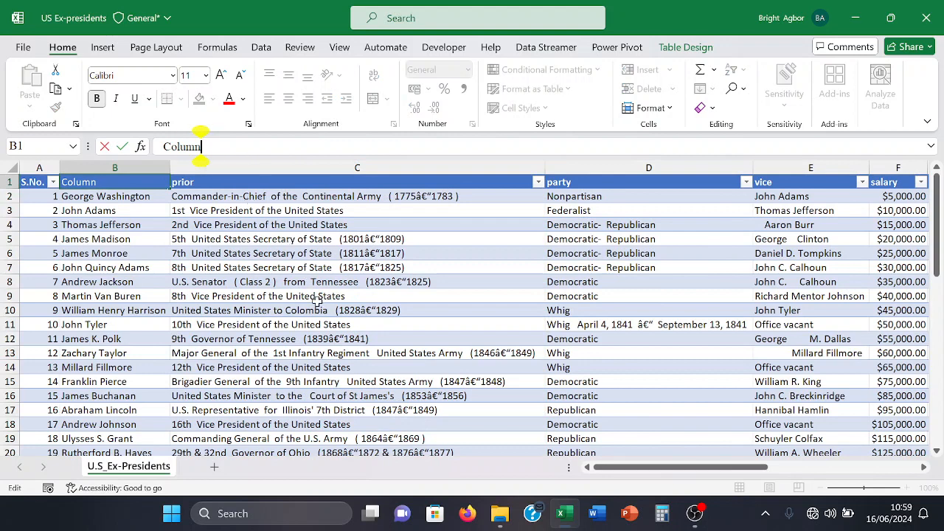
{"action": "key", "text": "BackSpace"}
{"action": "key", "text": "BackSpace"}
{"action": "key", "text": "BackSpace"}
{"action": "key", "text": "BackSpace"}
{"action": "key", "text": "BackSpace"}
{"action": "key", "text": "BackSpace"}
{"action": "type", "text": "P"}
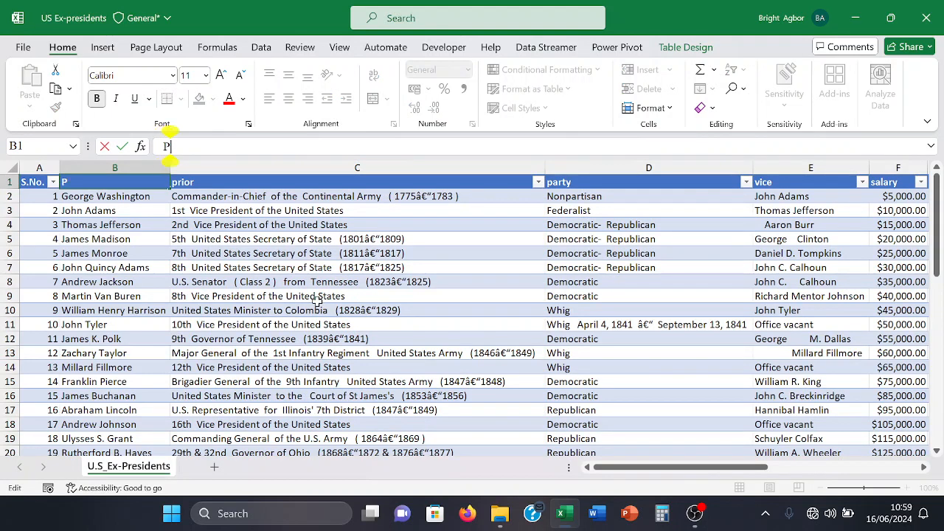
{"action": "type", "text": "rese"}
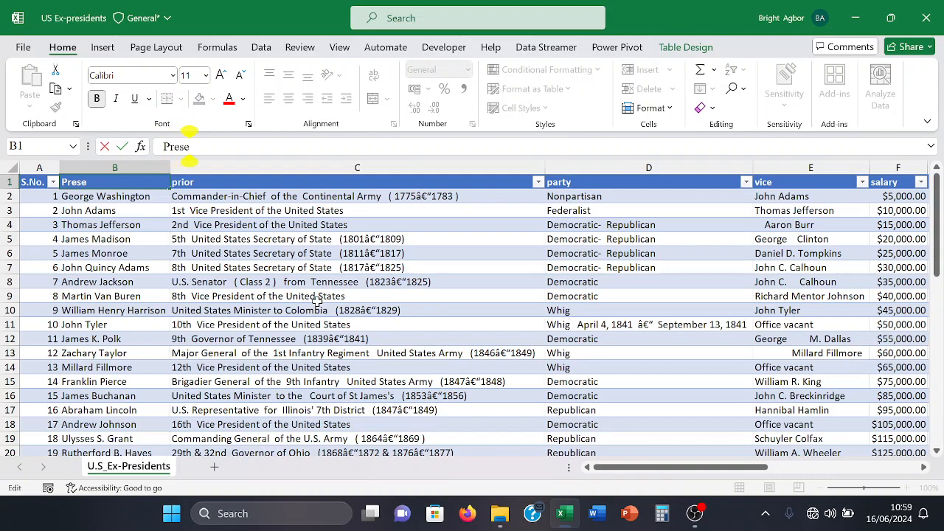
{"action": "type", "text": "n"}
{"action": "key", "text": "BackSpace"}
{"action": "key", "text": "BackSpace"}
{"action": "type", "text": "sident"}
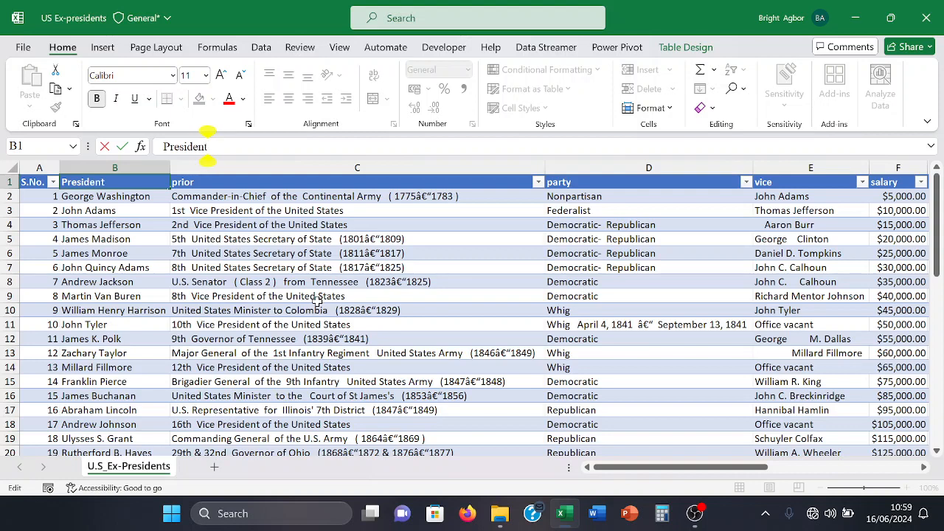
{"action": "key", "text": "Return"}
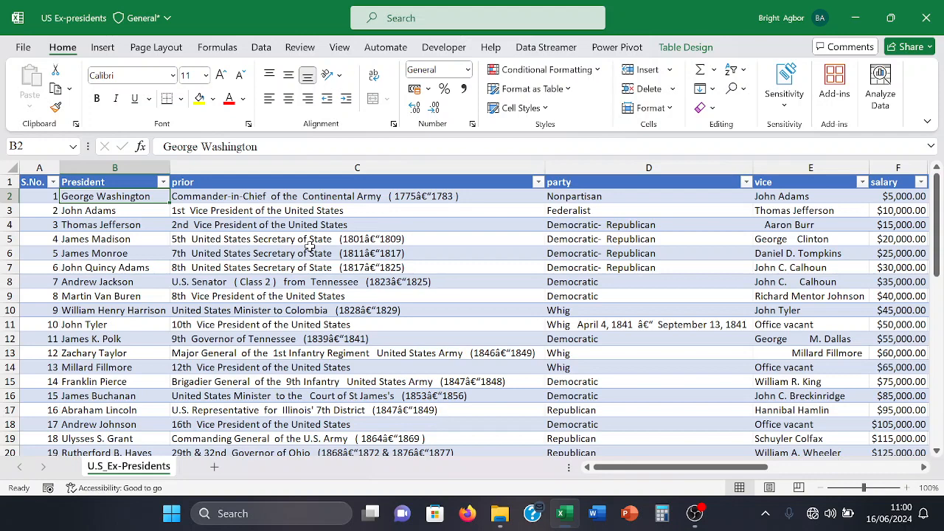
Step: Delete the prior column from the table
{"action": "left_click", "coordinate": [289, 169]}
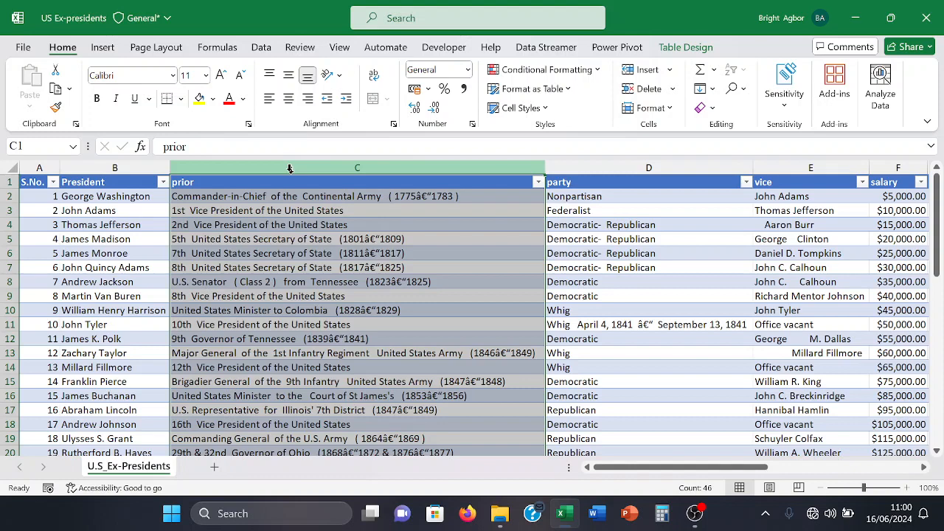
{"action": "right_click", "coordinate": [290, 169]}
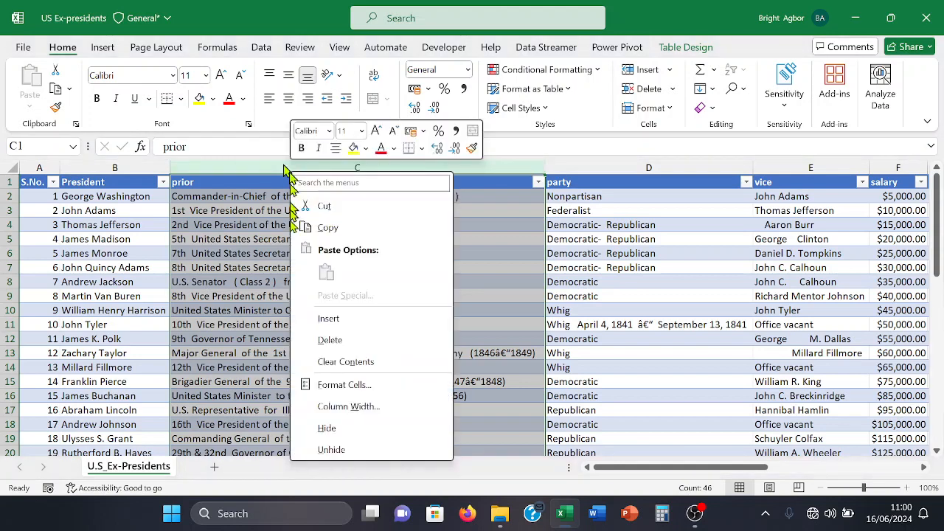
{"action": "left_click", "coordinate": [324, 340]}
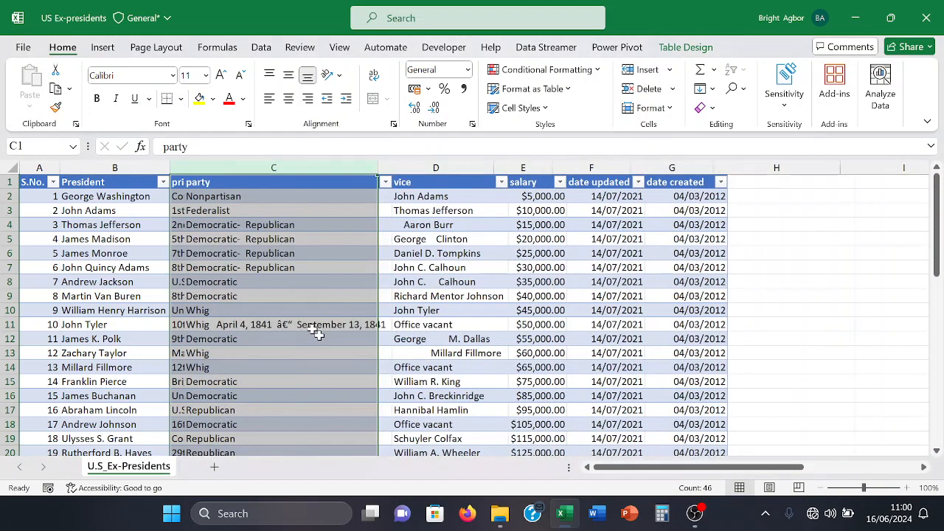
{"action": "left_click", "coordinate": [308, 330]}
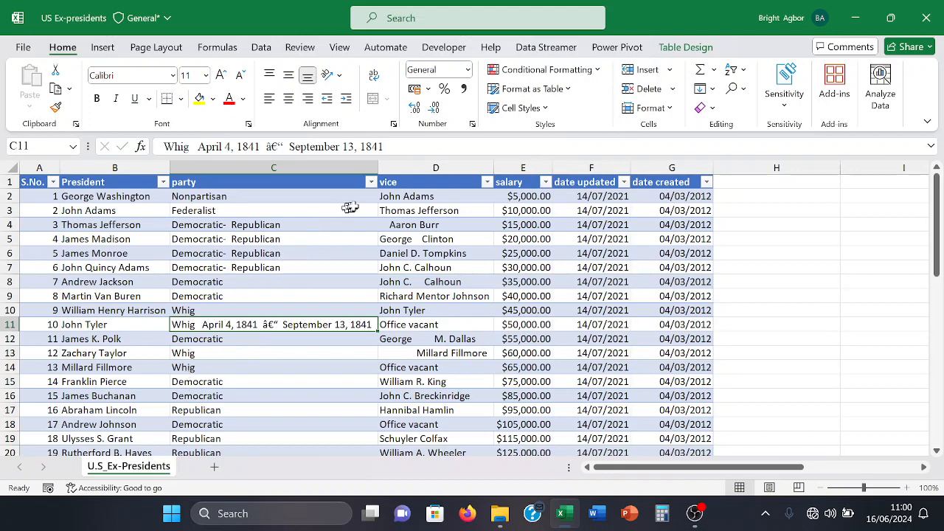
Step: Filter the party column to both Whig variants and fill the plain Whig entry from C10 down the filtered rows
{"action": "left_click", "coordinate": [371, 182]}
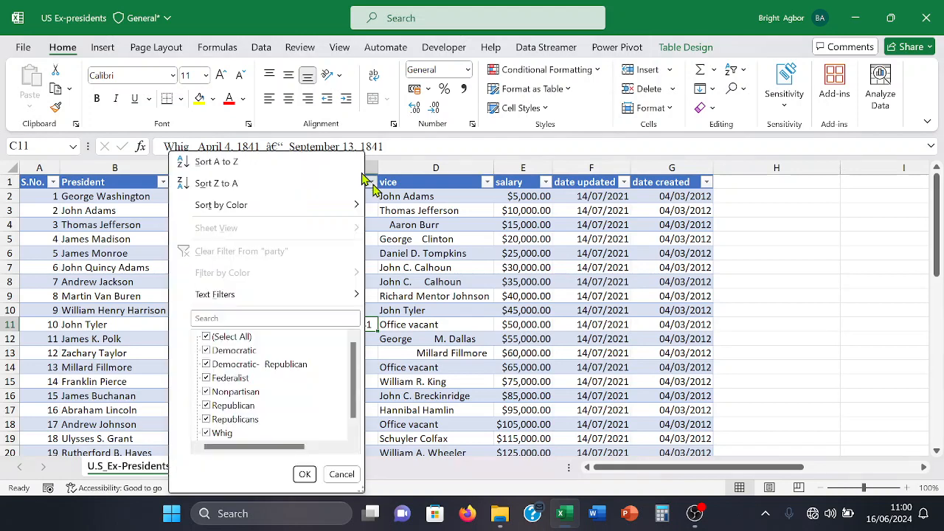
{"action": "left_click", "coordinate": [210, 336]}
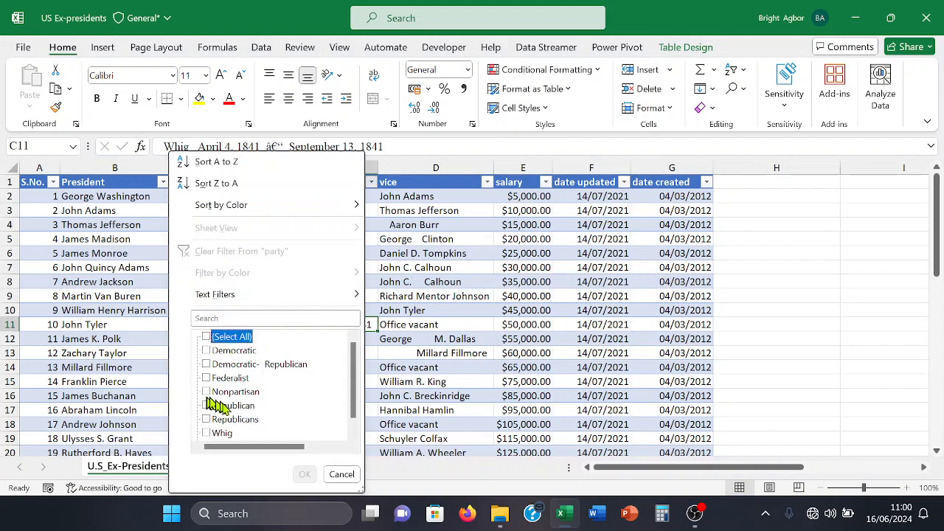
{"action": "scroll", "coordinate": [217, 424], "scroll_direction": "down", "scroll_amount": 1}
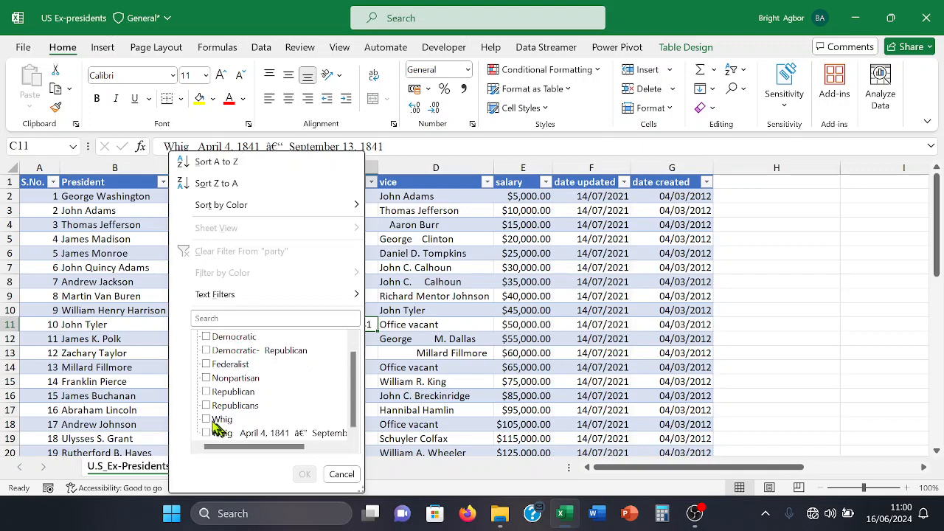
{"action": "left_click", "coordinate": [209, 419]}
{"action": "left_click", "coordinate": [206, 433]}
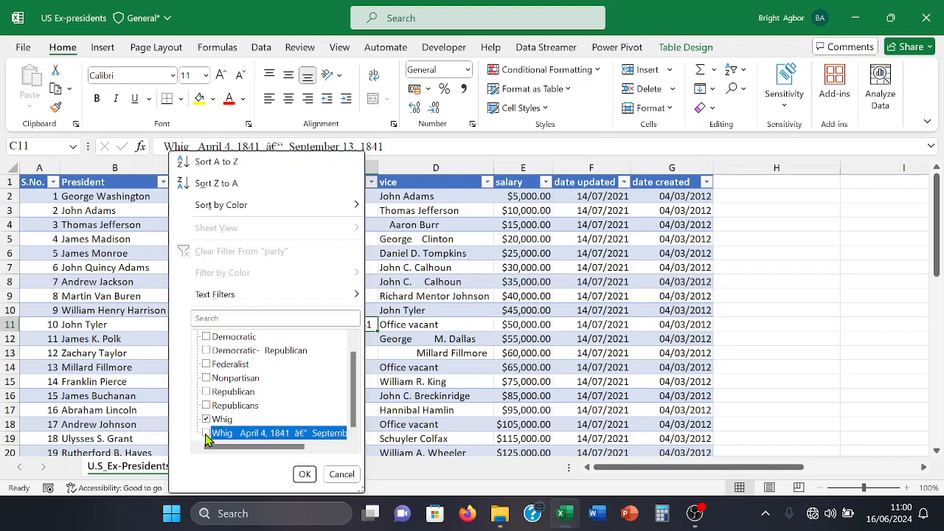
{"action": "left_click", "coordinate": [304, 475]}
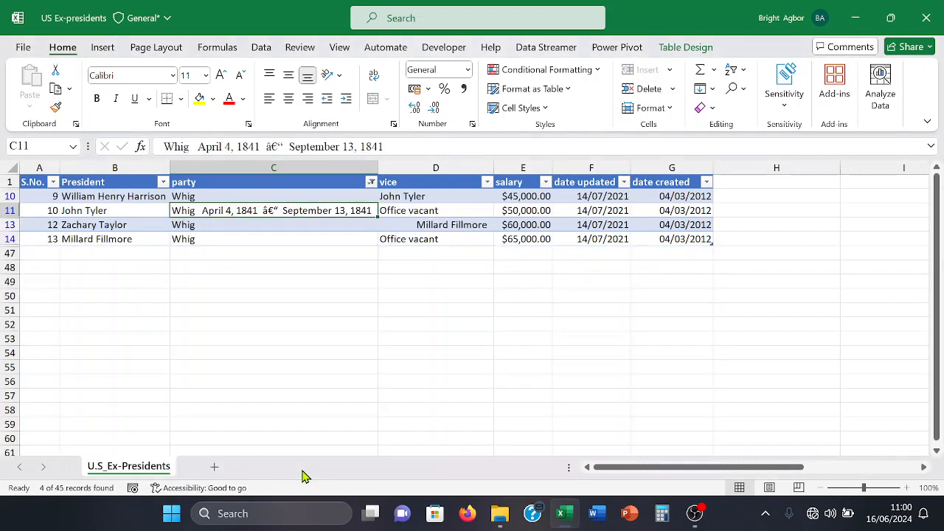
{"action": "left_click", "coordinate": [346, 198]}
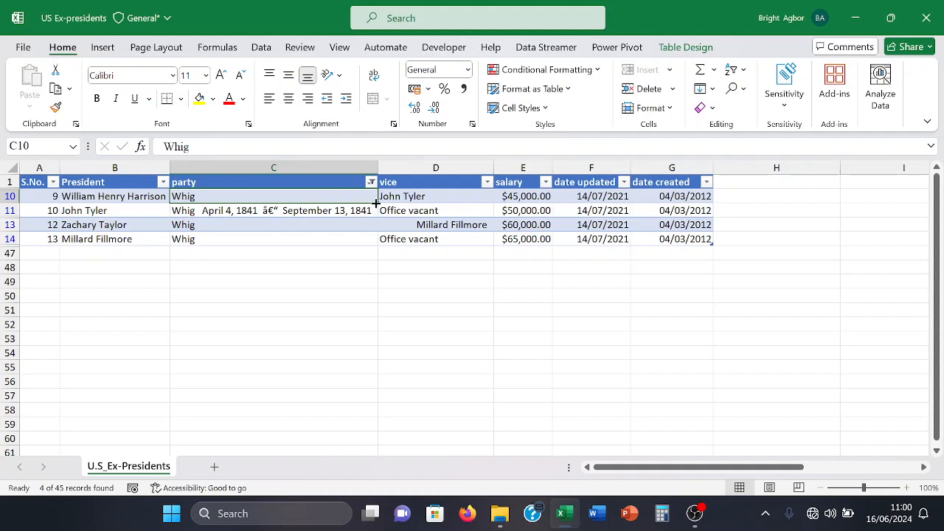
{"action": "left_click_drag", "start_coordinate": [375, 202], "coordinate": [370, 244]}
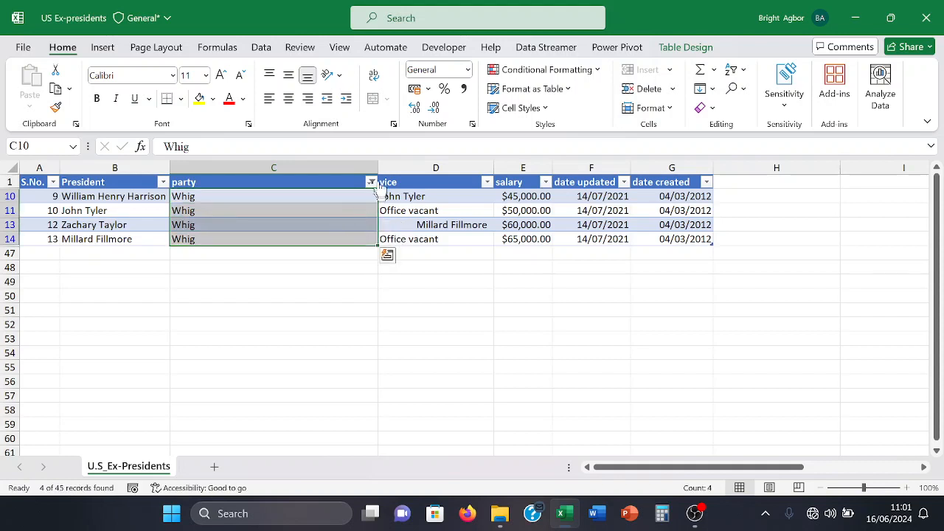
Step: Filter the party column to Republican and Republicans, and fill Republican from C17 down through the last filtered row
{"action": "left_click", "coordinate": [370, 184]}
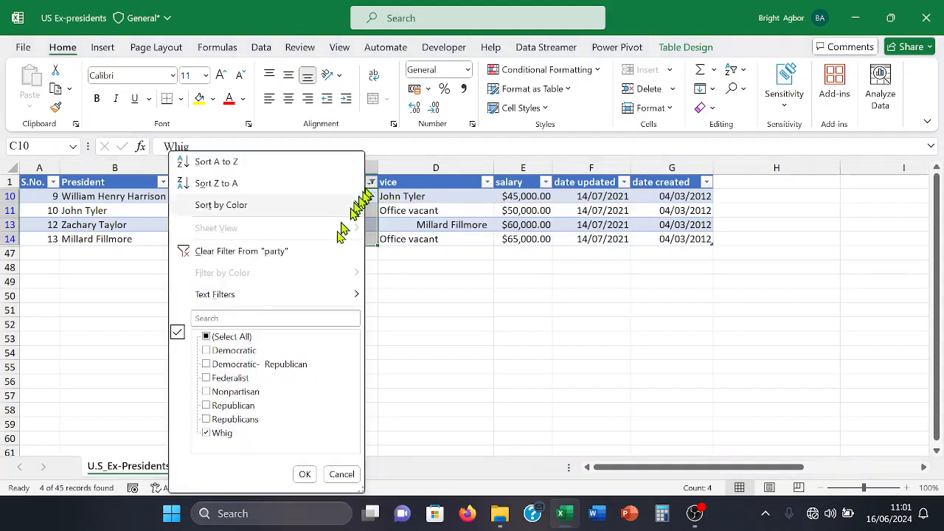
{"action": "left_click", "coordinate": [207, 434]}
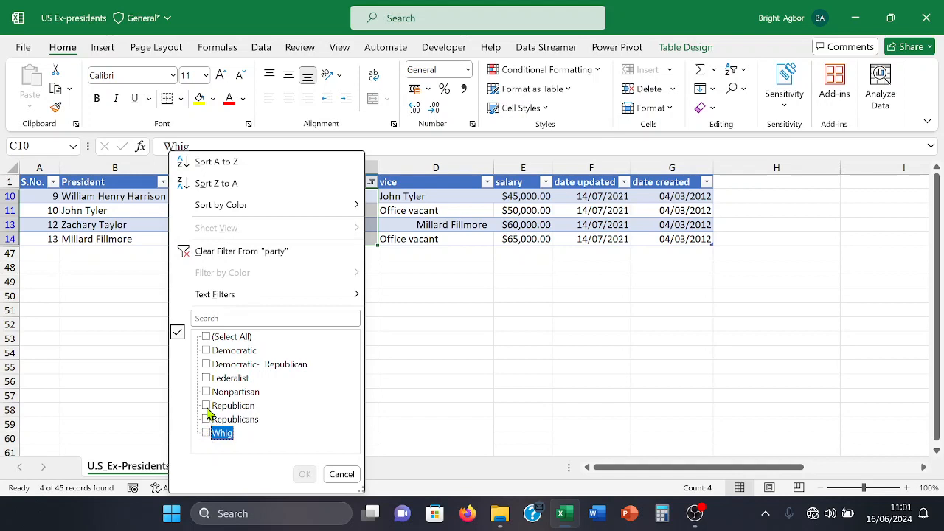
{"action": "left_click", "coordinate": [205, 406]}
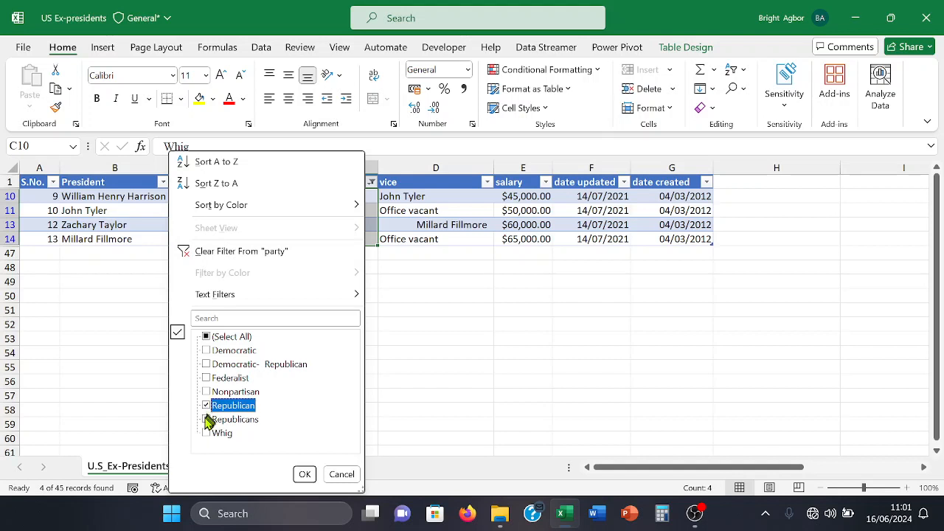
{"action": "left_click", "coordinate": [206, 421]}
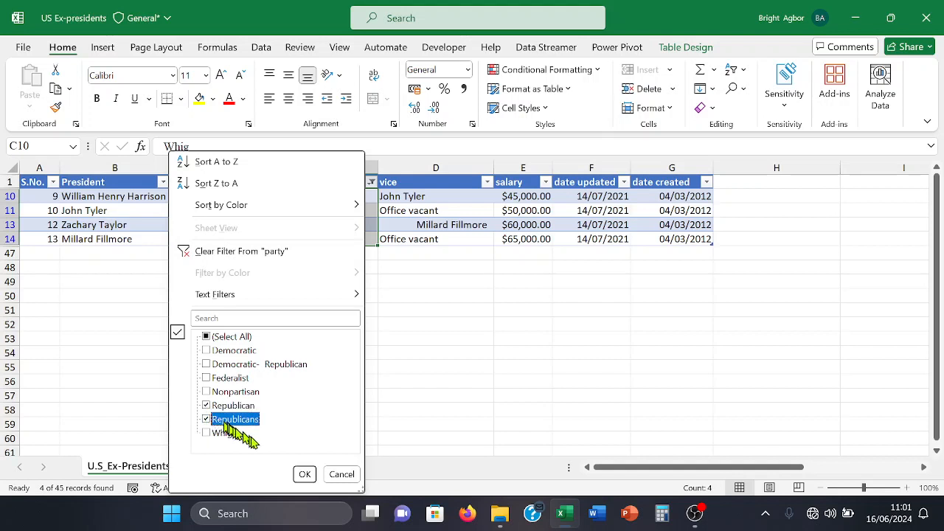
{"action": "left_click", "coordinate": [304, 474]}
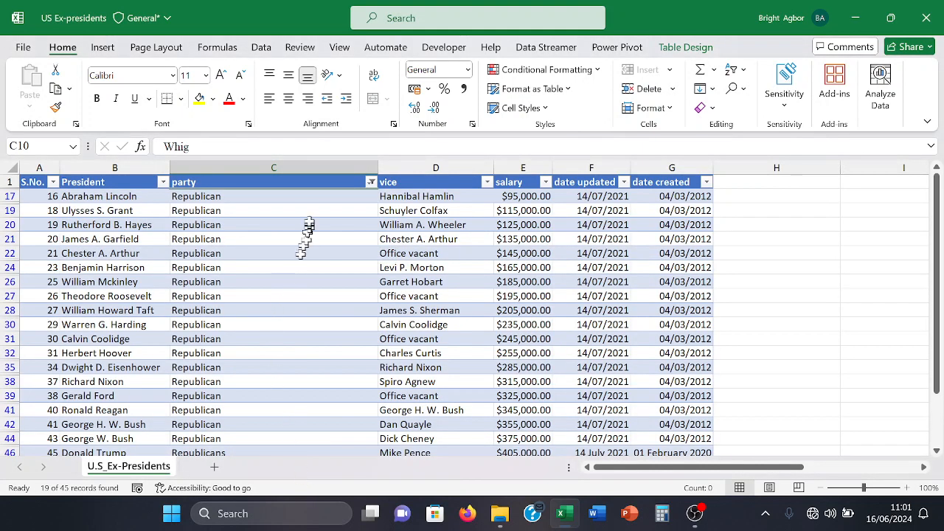
{"action": "left_click", "coordinate": [309, 196]}
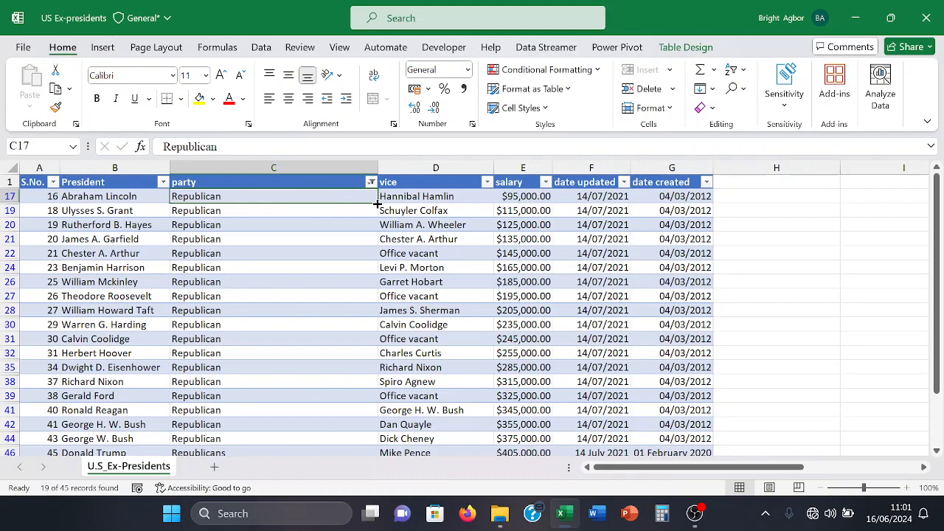
{"action": "left_click_drag", "start_coordinate": [377, 203], "coordinate": [324, 423]}
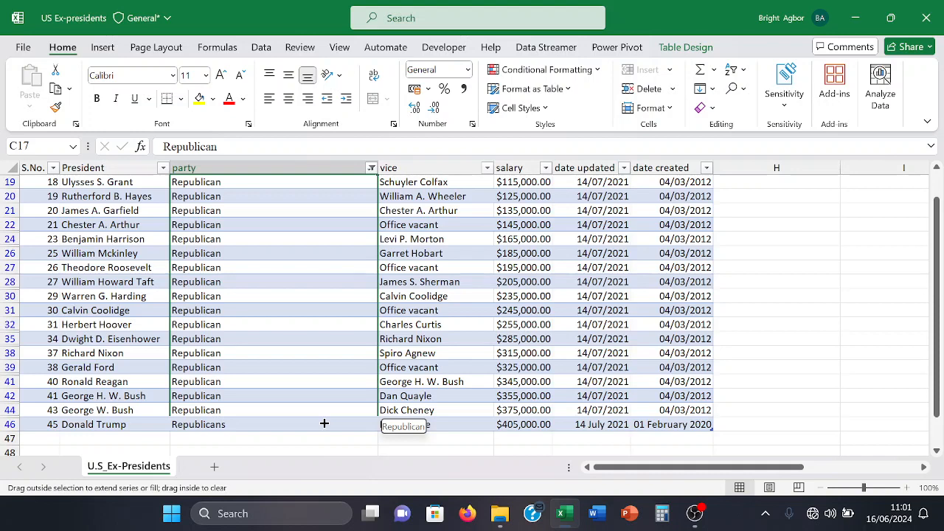
{"action": "left_click_drag", "start_coordinate": [324, 424], "coordinate": [307, 436]}
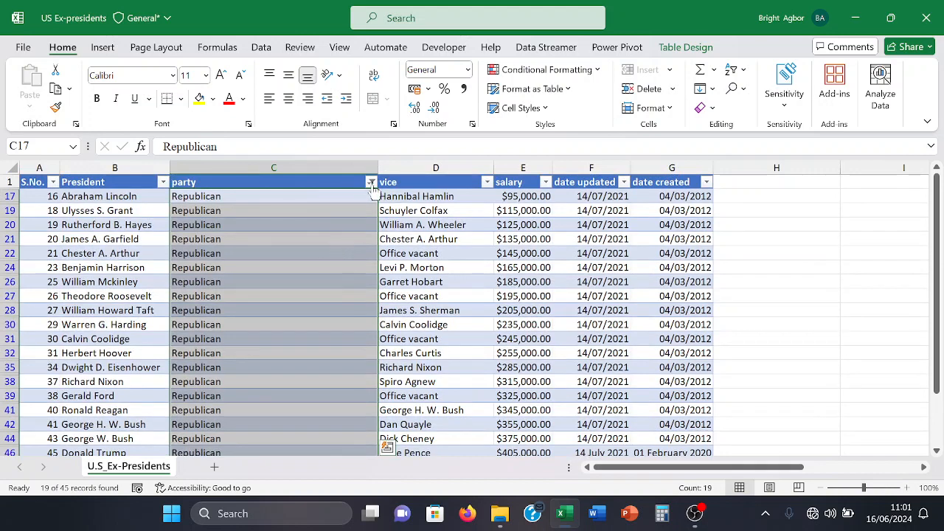
Step: Filter the party column to show only the Democratic- Republican entries
{"action": "left_click", "coordinate": [372, 183]}
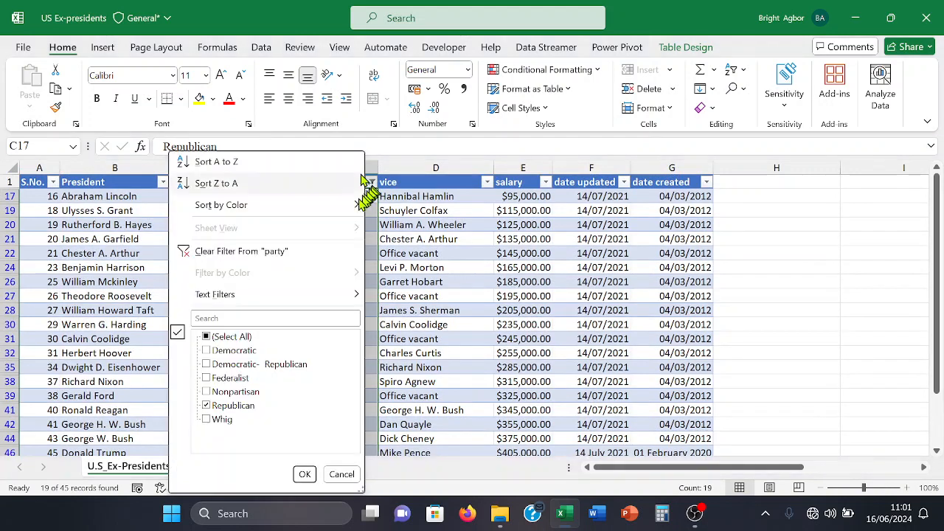
{"action": "left_click", "coordinate": [206, 407]}
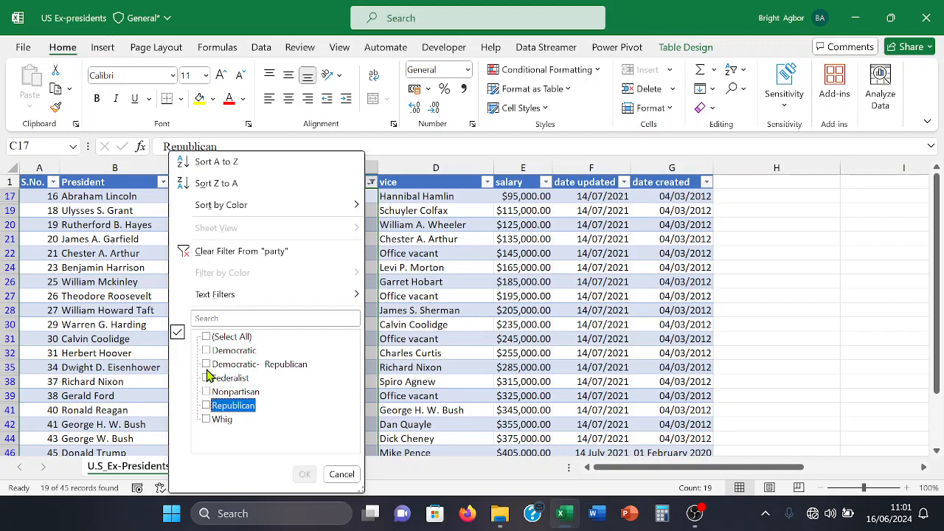
{"action": "left_click", "coordinate": [207, 364]}
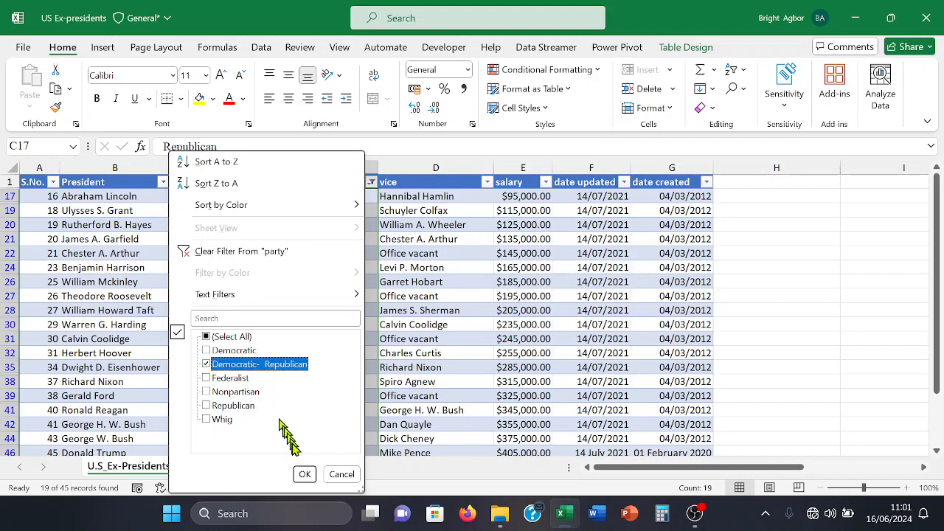
{"action": "left_click", "coordinate": [306, 474]}
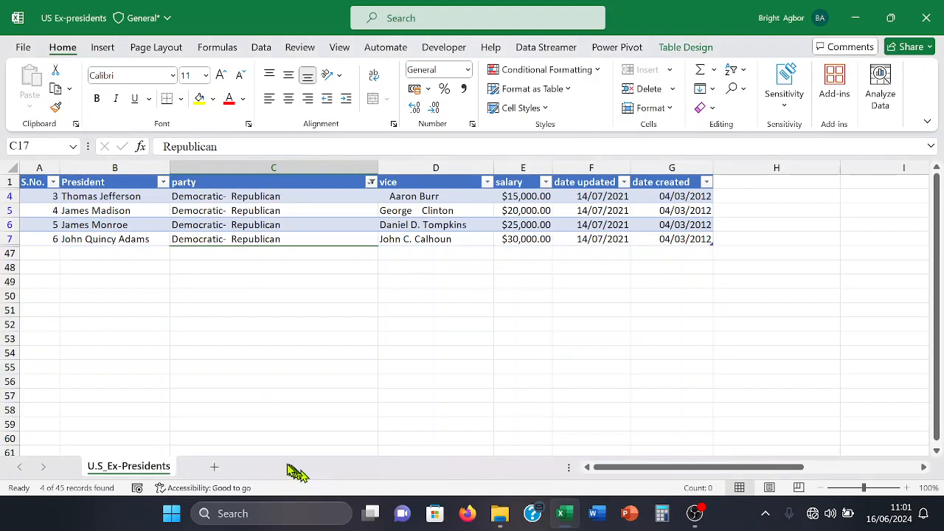
Step: Remove the extra spaces in C4 so it reads Democratic-Republican, and fill it down the filtered party rows through C7
{"action": "left_click", "coordinate": [255, 197]}
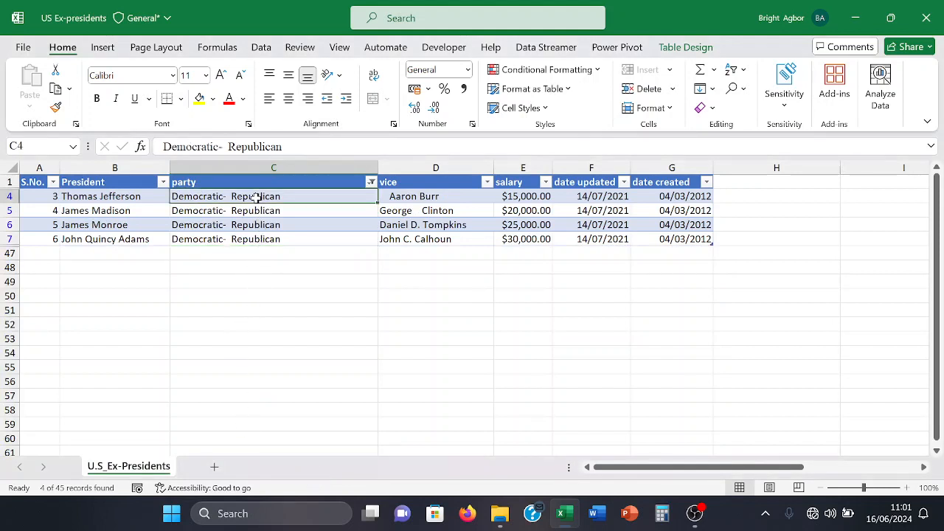
{"action": "left_click", "coordinate": [225, 146]}
{"action": "left_click", "coordinate": [226, 146]}
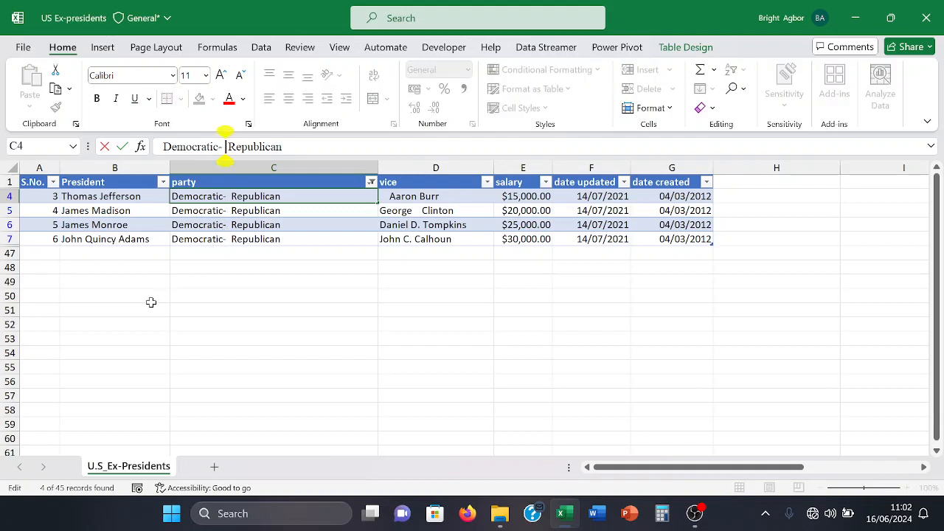
{"action": "key", "text": "BackSpace"}
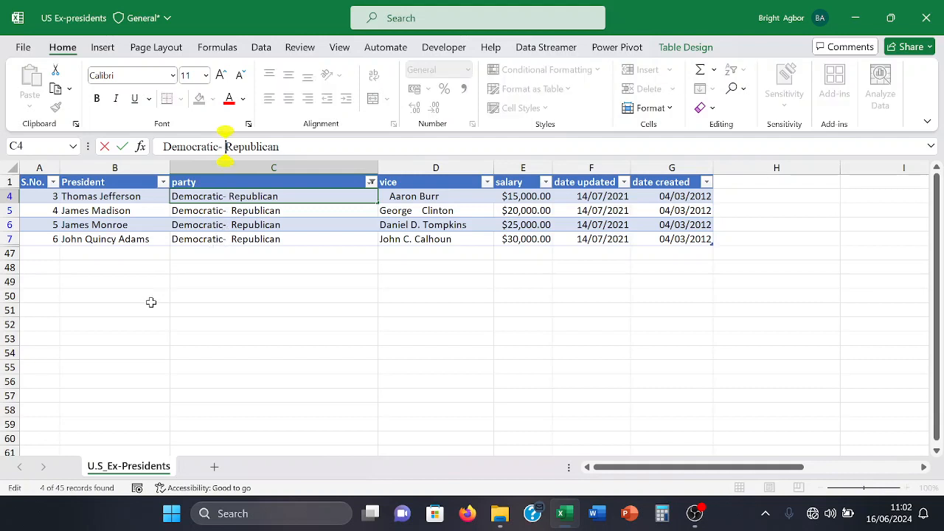
{"action": "key", "text": "BackSpace"}
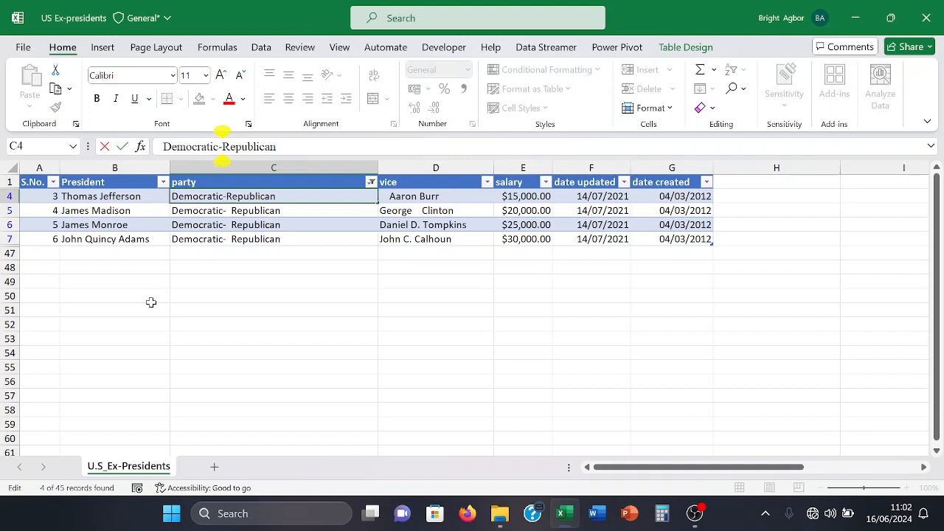
{"action": "key", "text": "Return"}
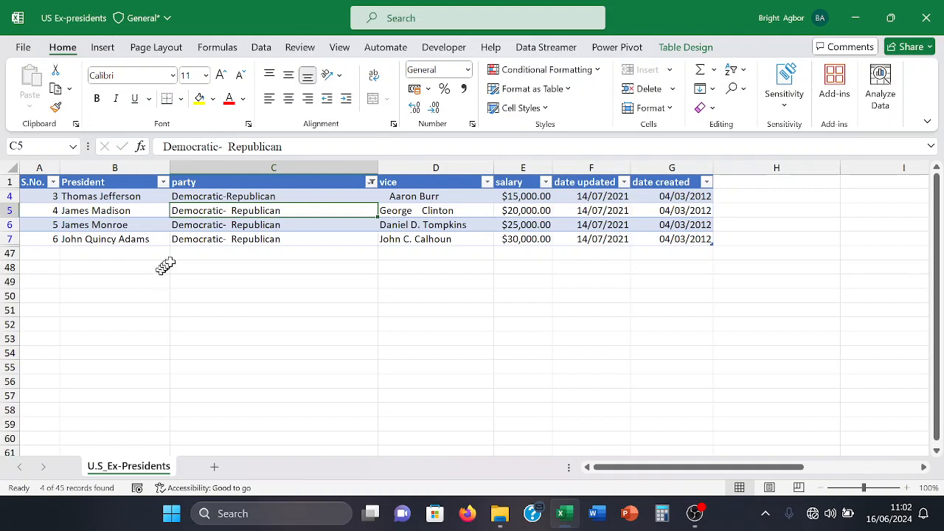
{"action": "left_click", "coordinate": [307, 197]}
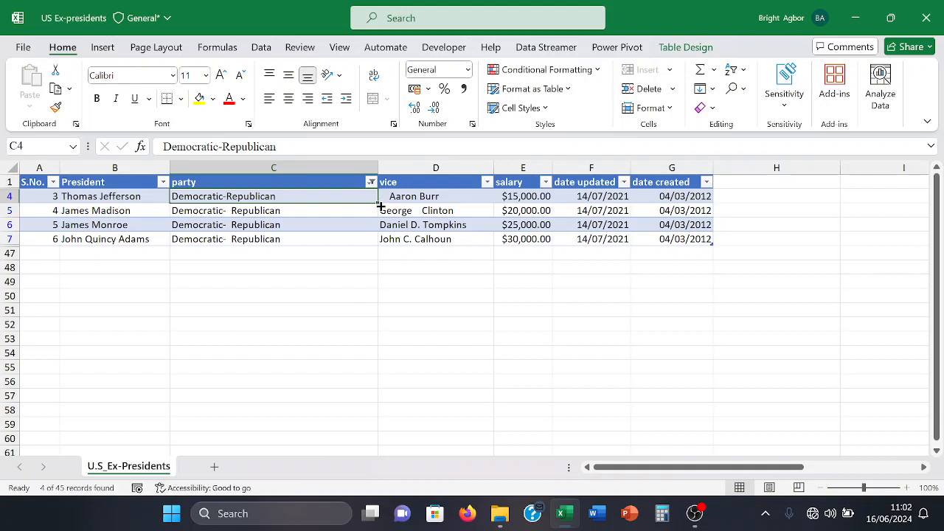
{"action": "left_click_drag", "start_coordinate": [377, 204], "coordinate": [372, 241]}
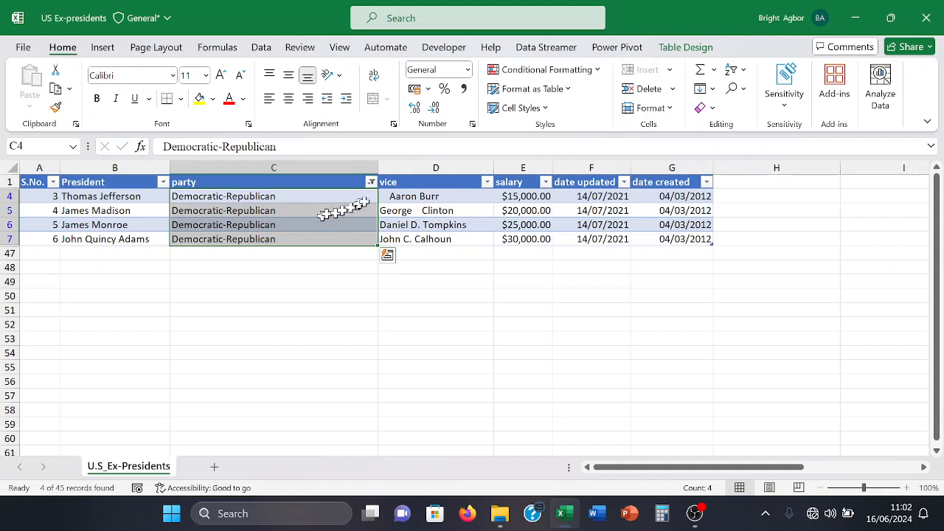
Step: Clear the filter from the party column
{"action": "left_click", "coordinate": [371, 184]}
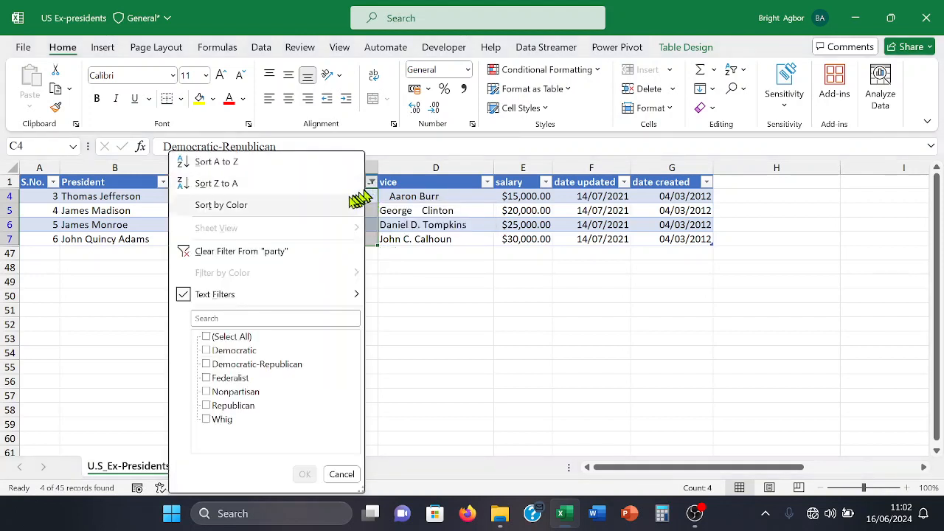
{"action": "left_click", "coordinate": [190, 254]}
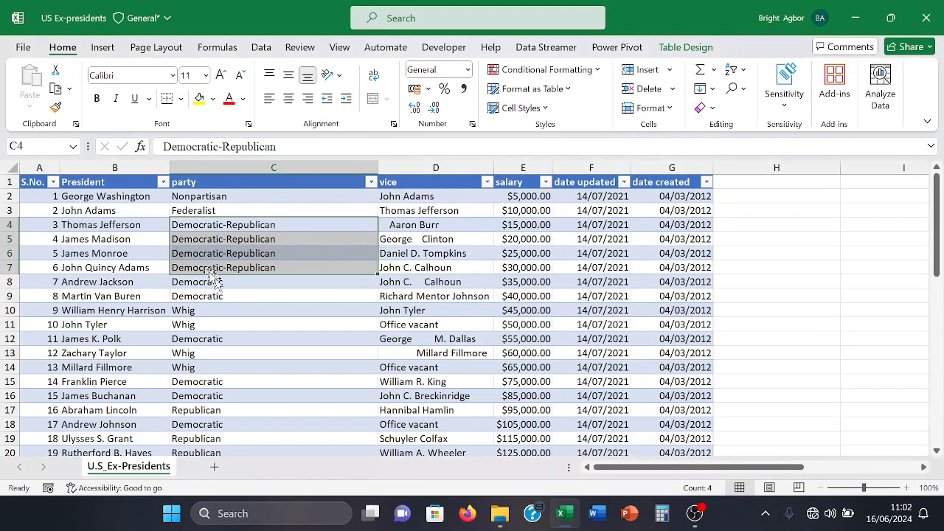
{"action": "left_click", "coordinate": [253, 337]}
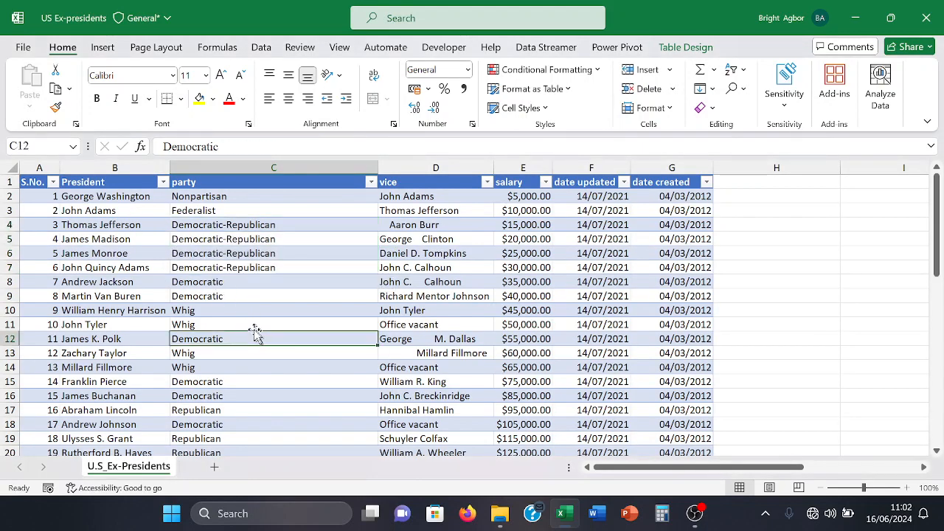
Step: Capitalize the party header in C1 as Party
{"action": "left_click", "coordinate": [211, 185]}
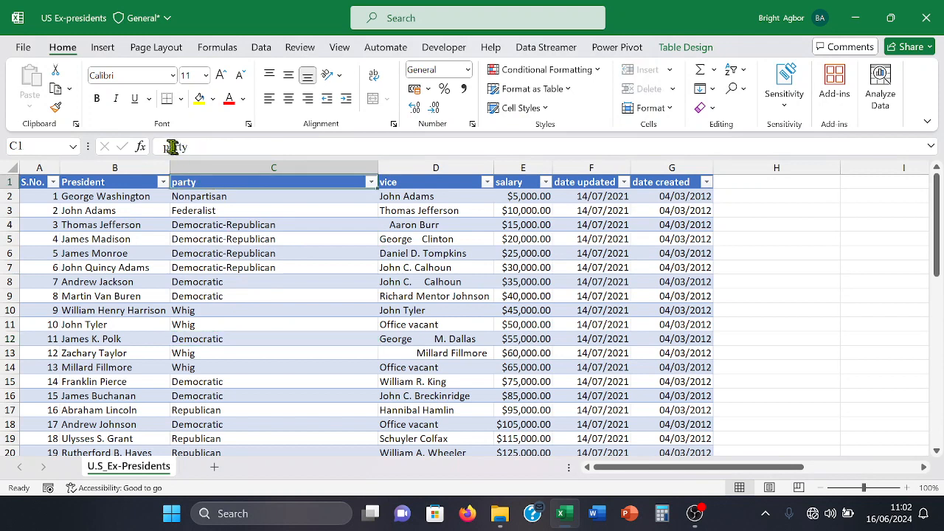
{"action": "left_click", "coordinate": [172, 147]}
{"action": "key", "text": "BackSpace"}
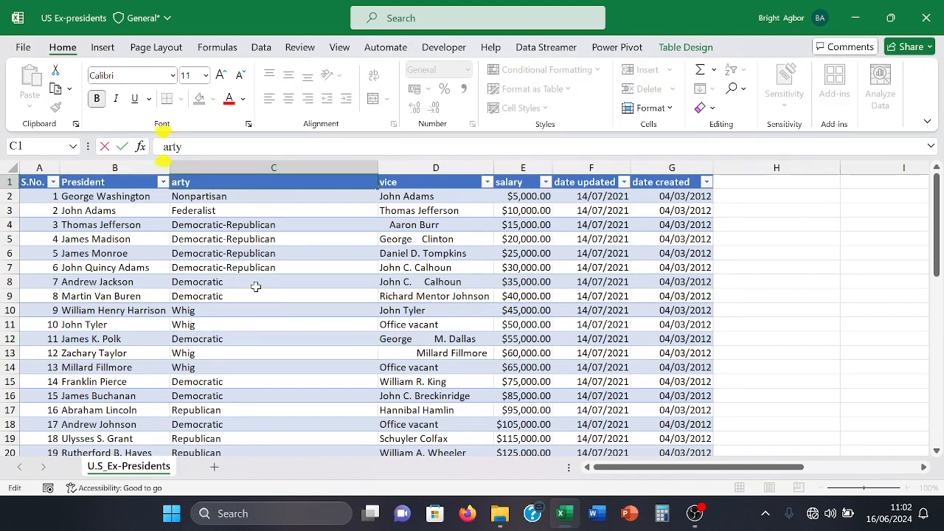
{"action": "type", "text": "P"}
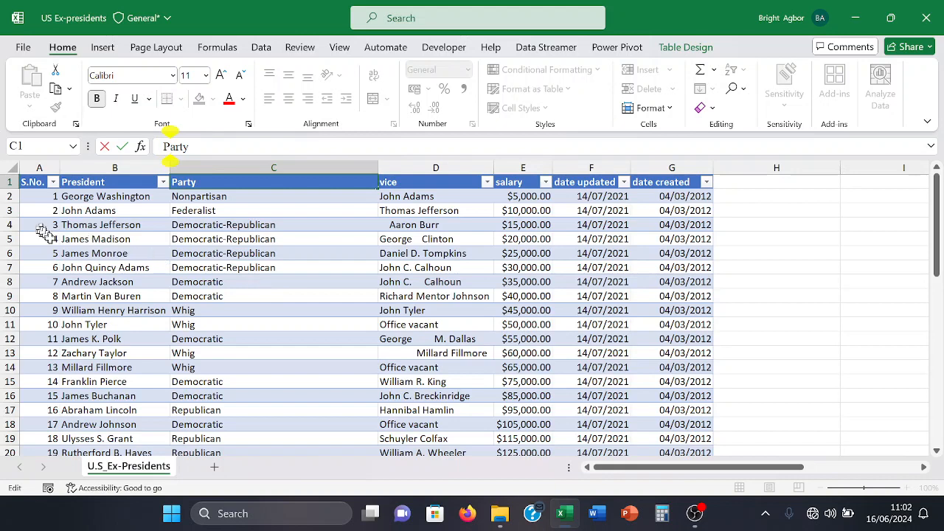
{"action": "left_click", "coordinate": [64, 251]}
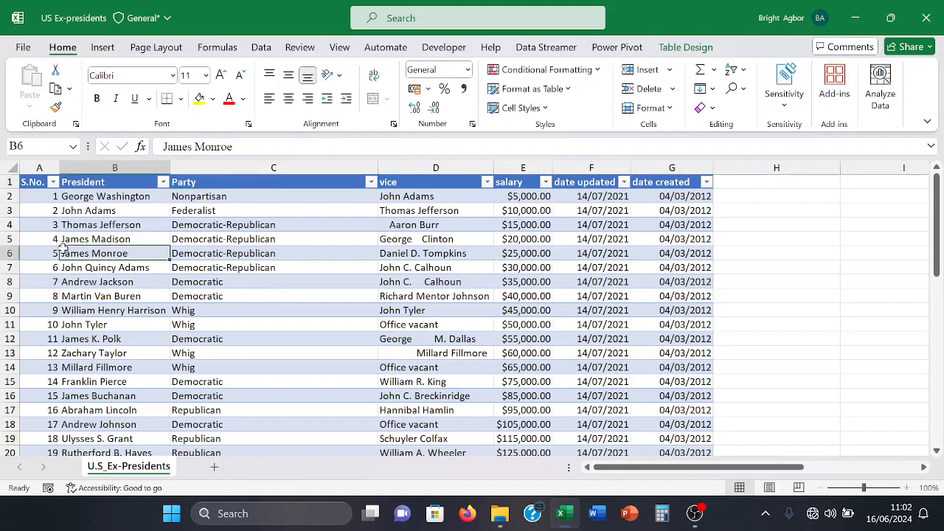
{"action": "left_click", "coordinate": [229, 253]}
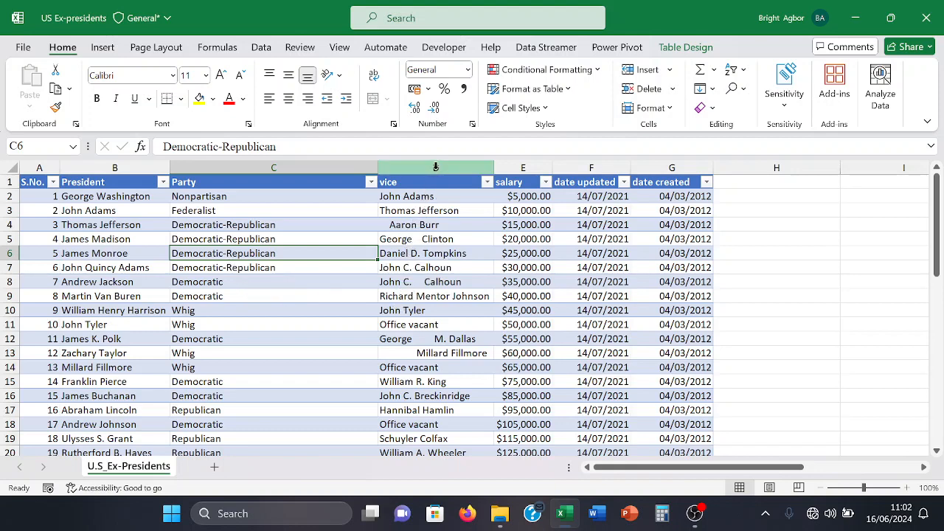
{"action": "left_click", "coordinate": [411, 355]}
{"action": "left_click", "coordinate": [425, 341]}
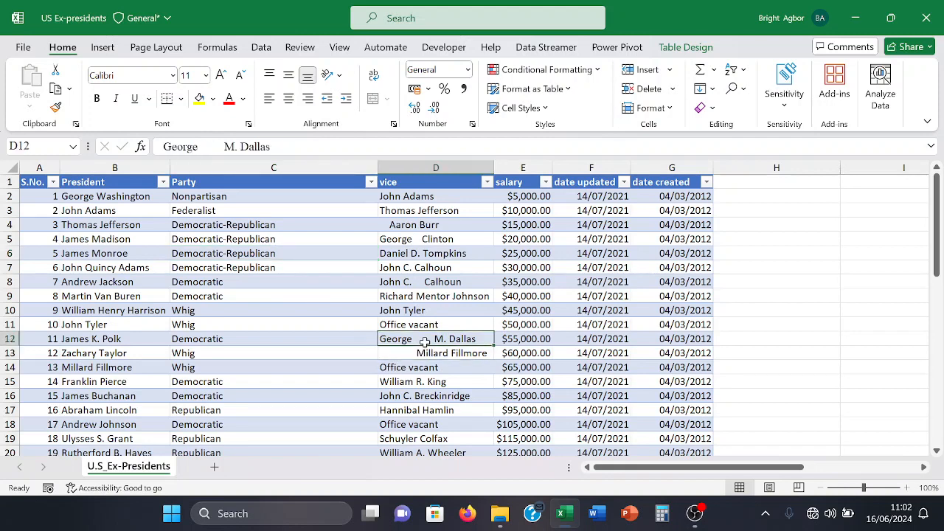
Step: Examine the entries in the vice column for leading and extra inner spaces
{"action": "left_click", "coordinate": [427, 227]}
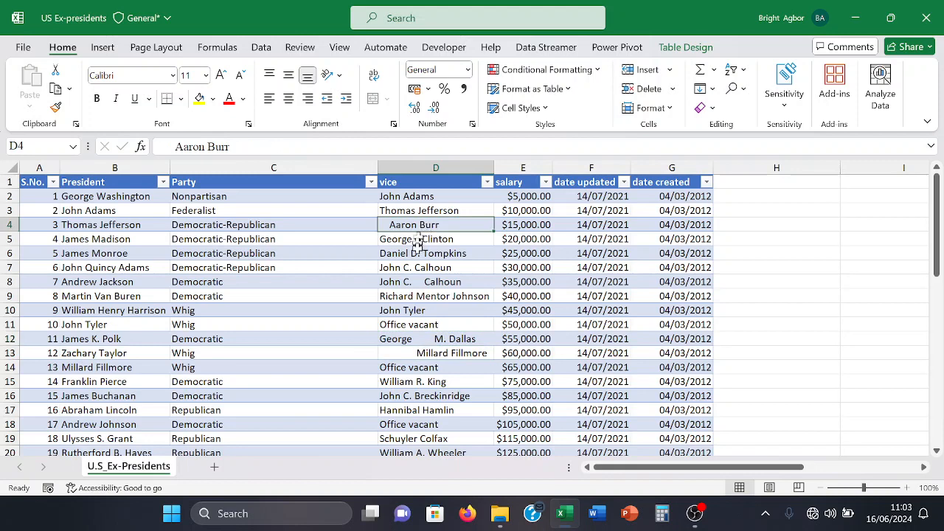
{"action": "left_click", "coordinate": [423, 380]}
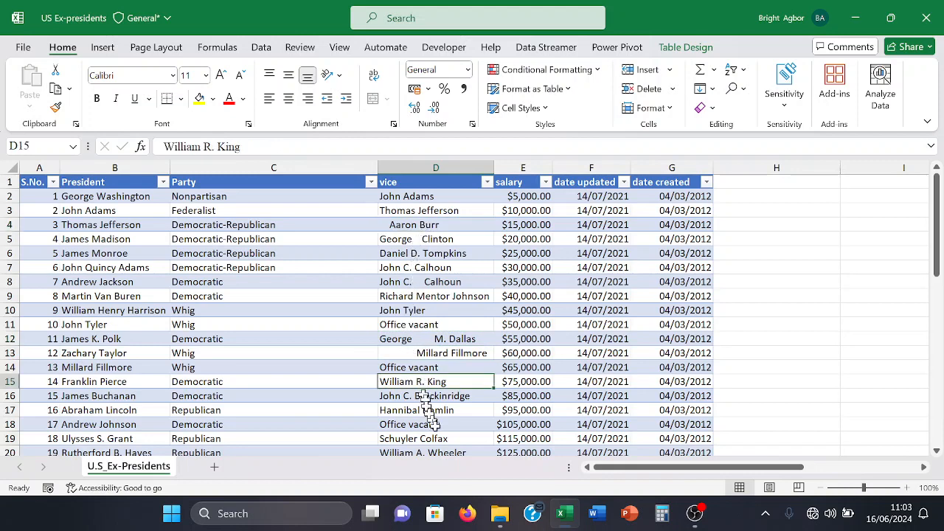
{"action": "scroll", "coordinate": [442, 432], "scroll_direction": "down", "scroll_amount": 3}
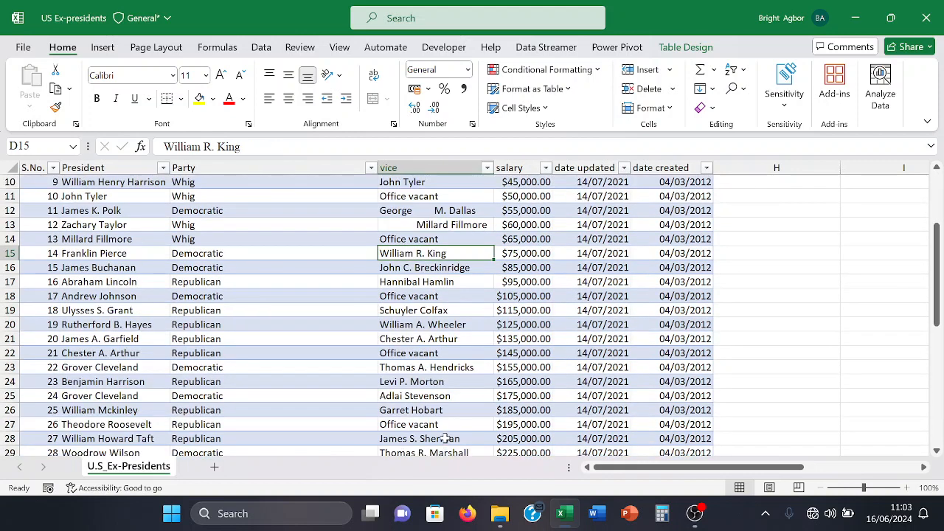
{"action": "left_click", "coordinate": [446, 438]}
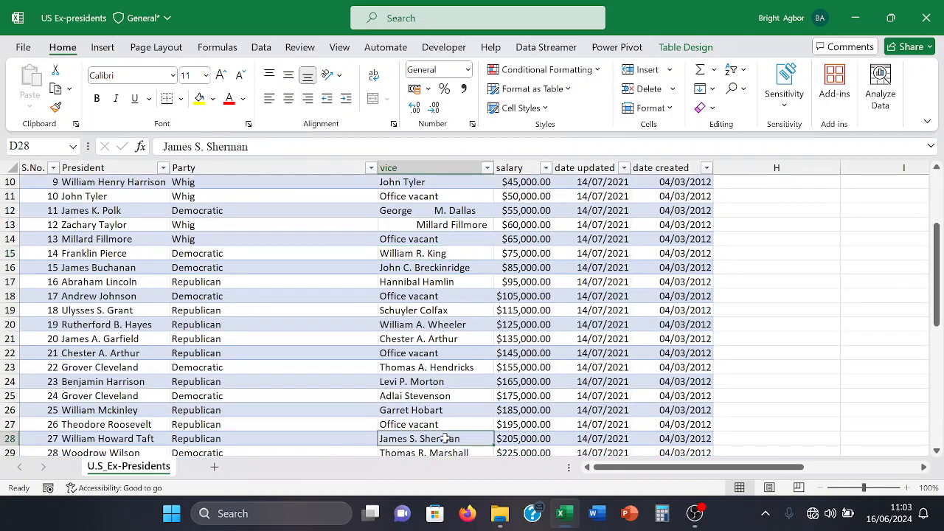
{"action": "left_click", "coordinate": [443, 367]}
{"action": "left_click", "coordinate": [443, 324]}
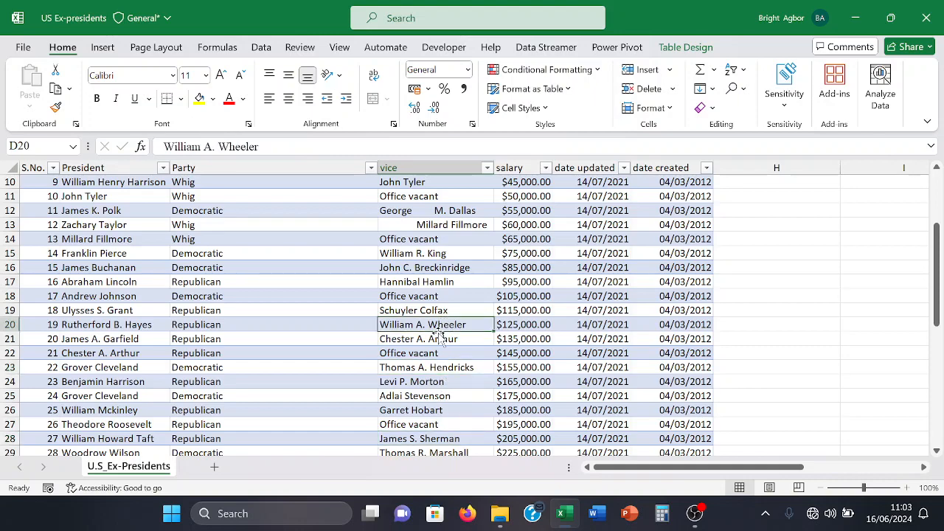
{"action": "scroll", "coordinate": [440, 336], "scroll_direction": "up", "scroll_amount": 3}
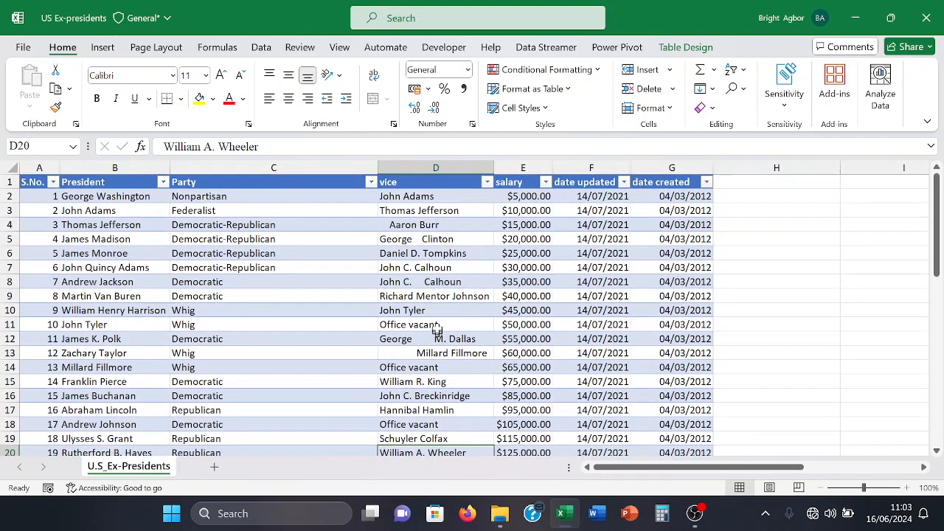
Step: Insert an empty table column directly before the vice column
{"action": "left_click", "coordinate": [410, 166]}
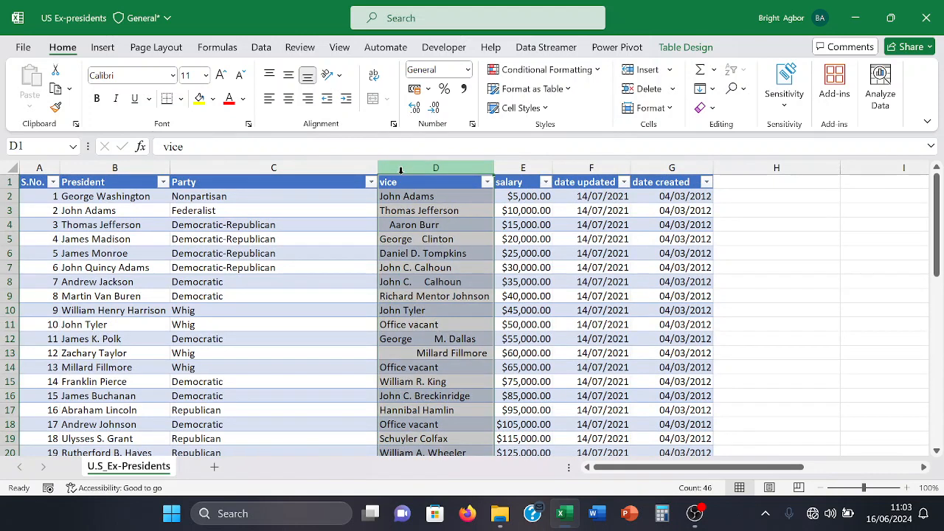
{"action": "right_click", "coordinate": [401, 170]}
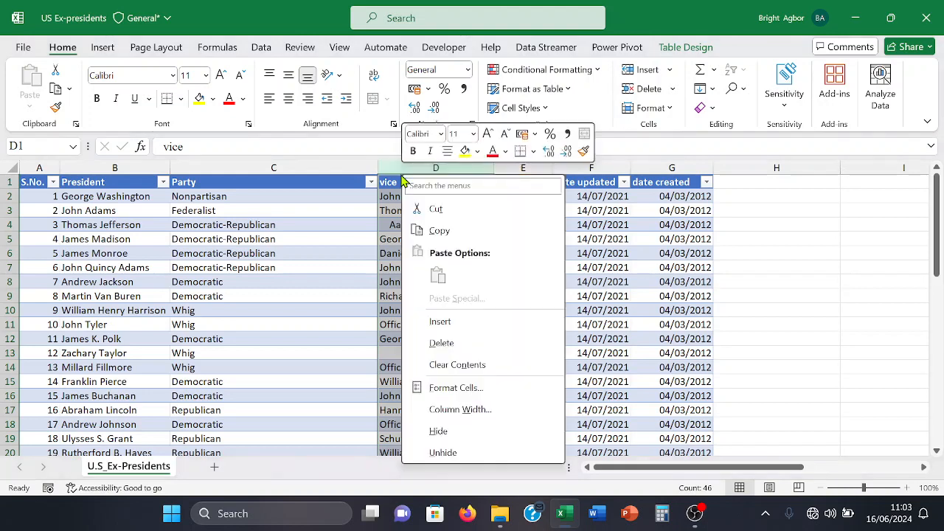
{"action": "left_click", "coordinate": [441, 321]}
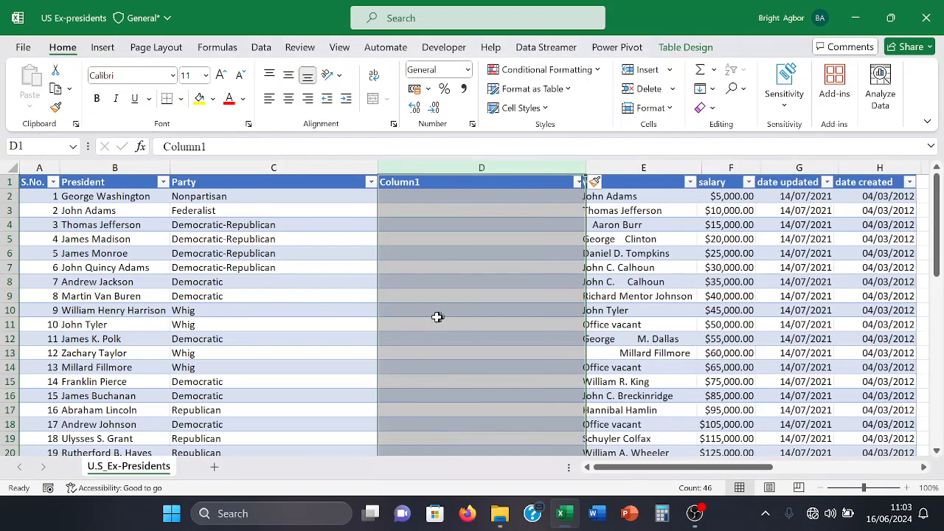
{"action": "left_click", "coordinate": [434, 196]}
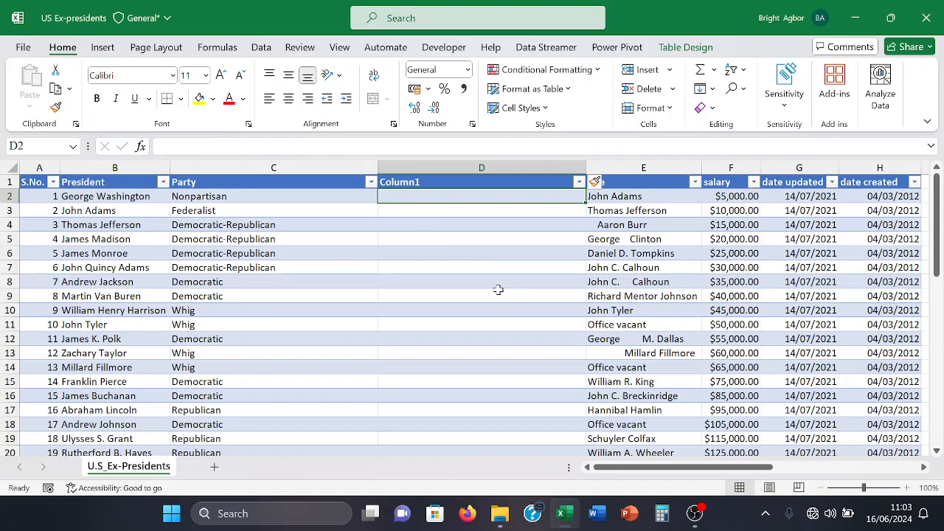
{"action": "type", "text": "="}
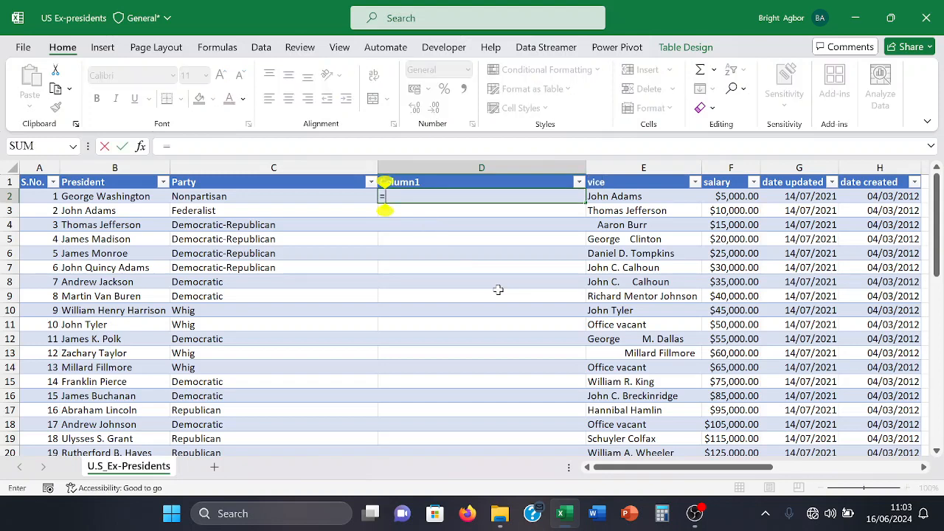
{"action": "type", "text": "trim"}
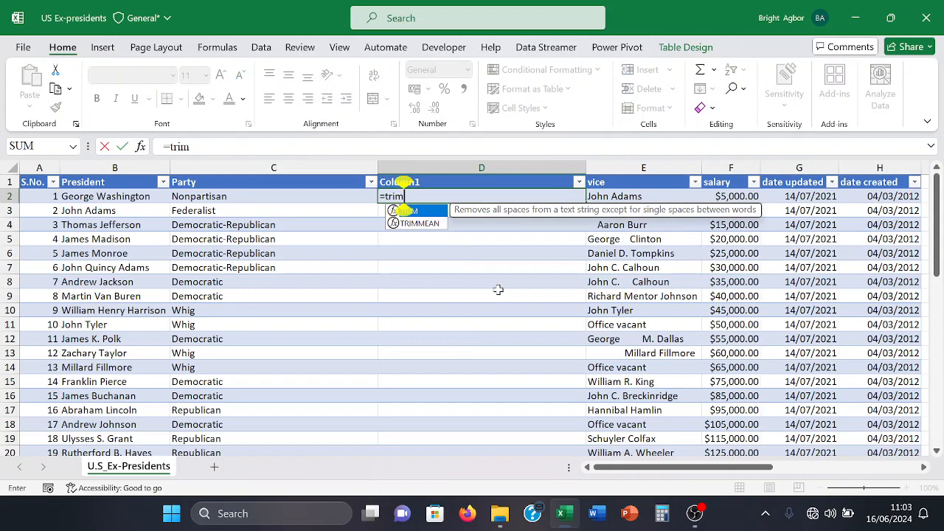
{"action": "key", "text": "Tab"}
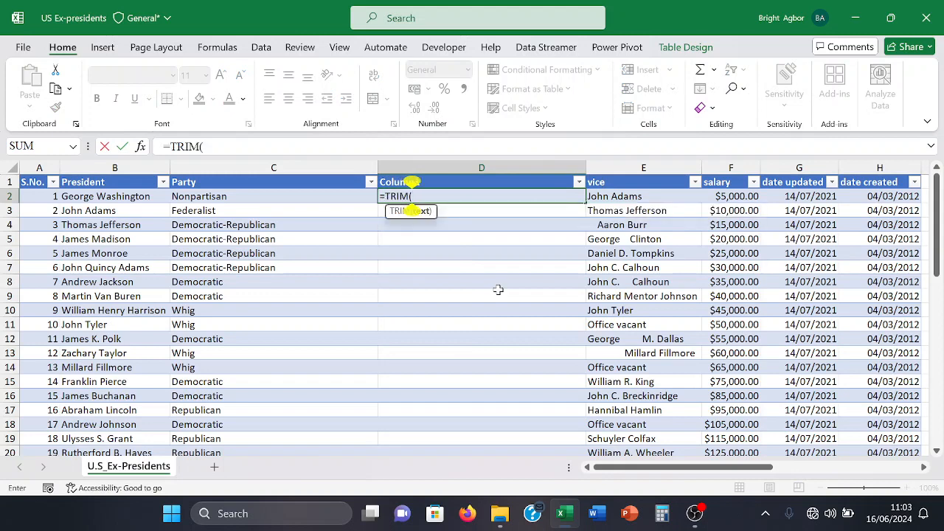
{"action": "left_click", "coordinate": [655, 197]}
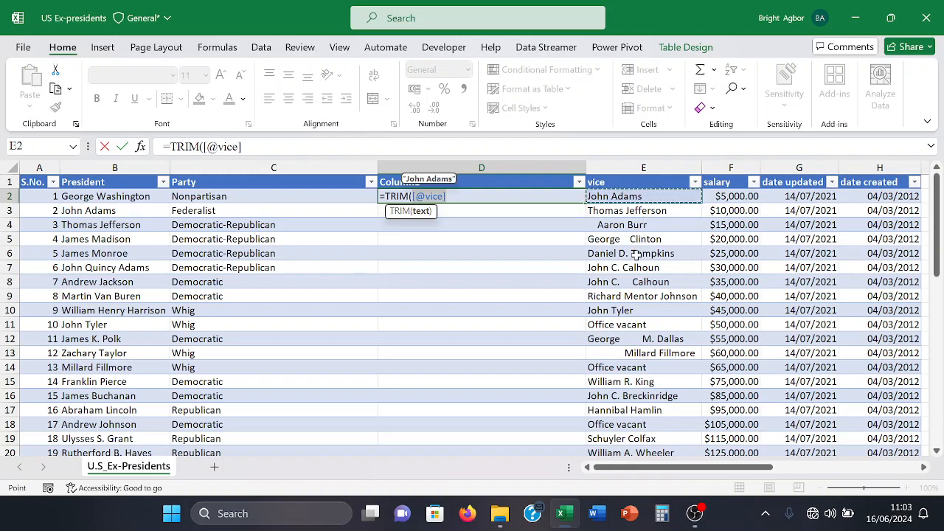
{"action": "type", "text": ")"}
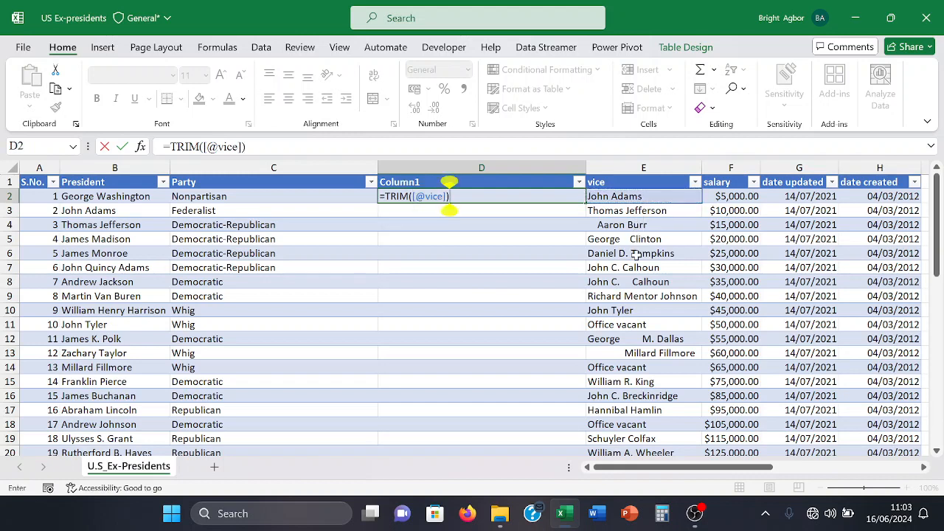
{"action": "key", "text": "Return"}
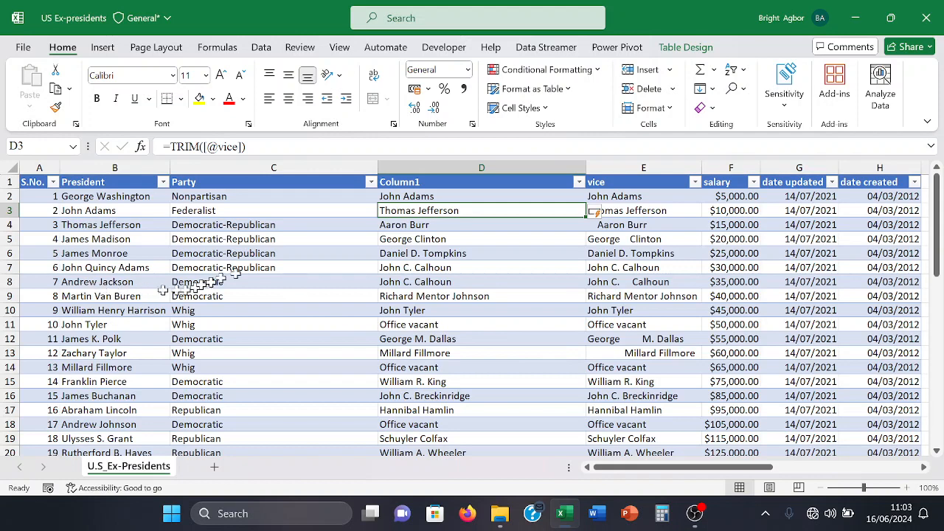
Step: Insert another empty table column directly before the TRIM formula column
{"action": "left_click", "coordinate": [453, 164]}
{"action": "right_click", "coordinate": [454, 167]}
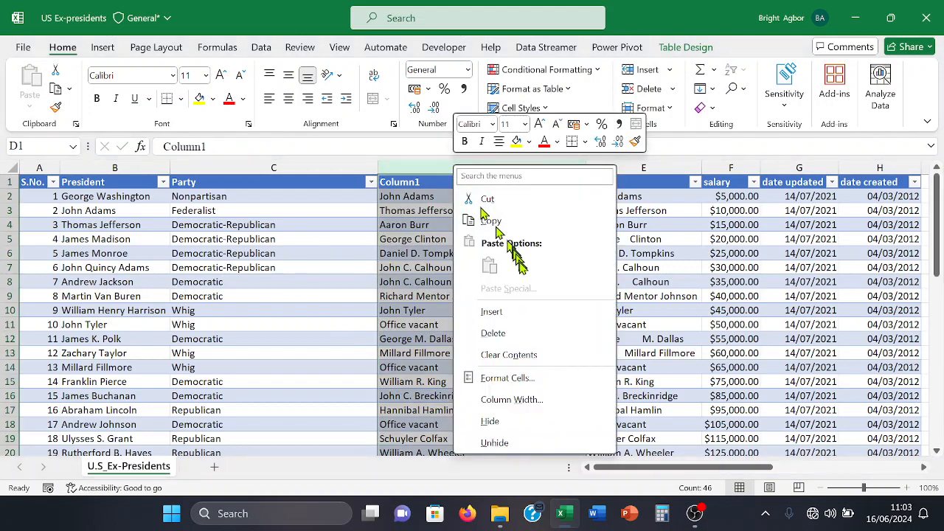
{"action": "left_click", "coordinate": [519, 311]}
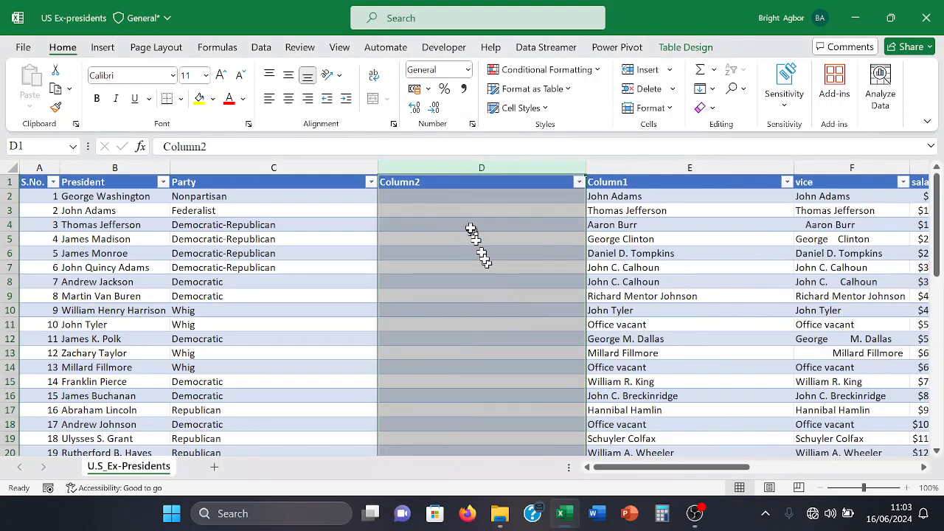
Step: Copy the trimmed names from E2:E46 and paste them as values only into the empty column starting at D2
{"action": "left_click", "coordinate": [464, 201]}
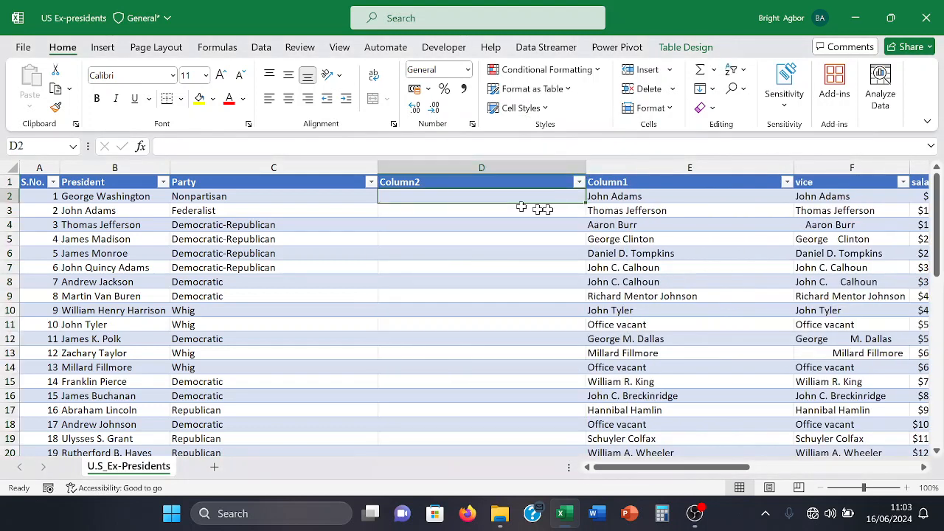
{"action": "left_click", "coordinate": [611, 195]}
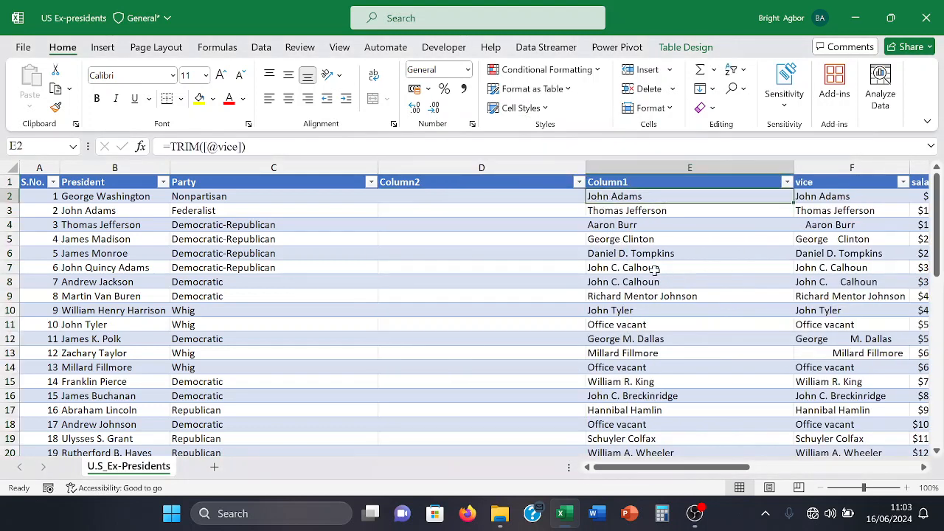
{"action": "key", "text": "ctrl+shift+Down"}
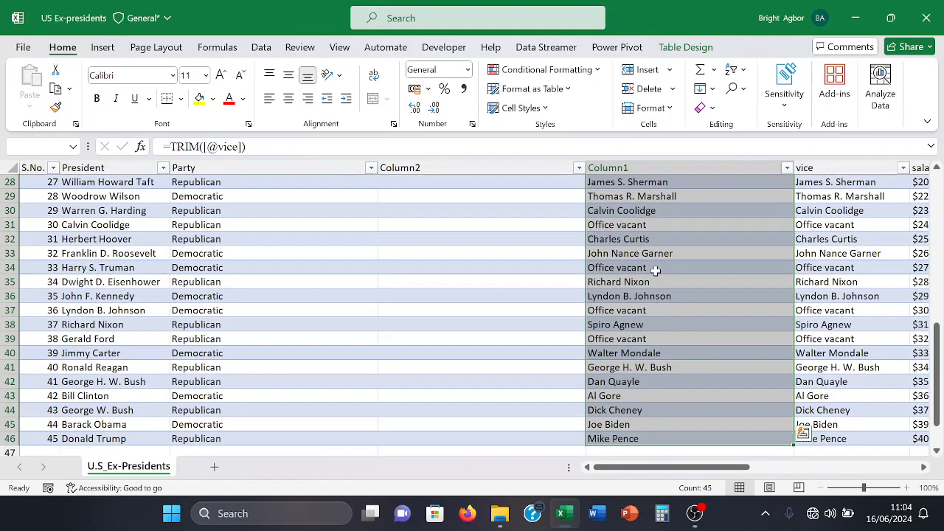
{"action": "key", "text": "ctrl+c"}
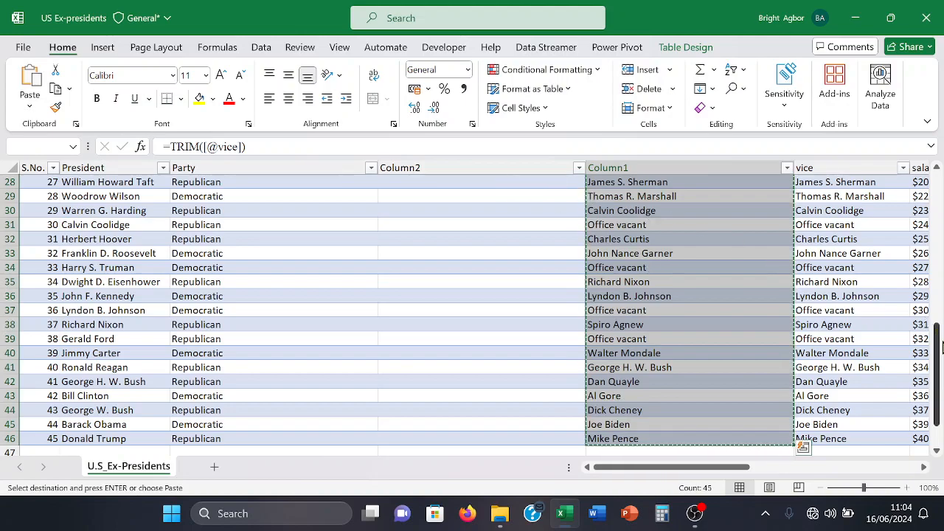
{"action": "left_click_drag", "start_coordinate": [942, 347], "coordinate": [922, 188]}
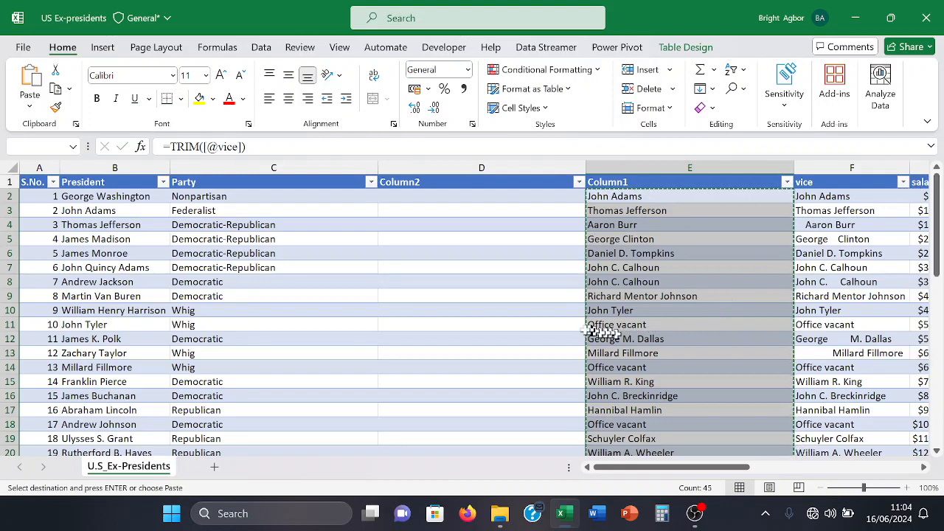
{"action": "left_click", "coordinate": [465, 195]}
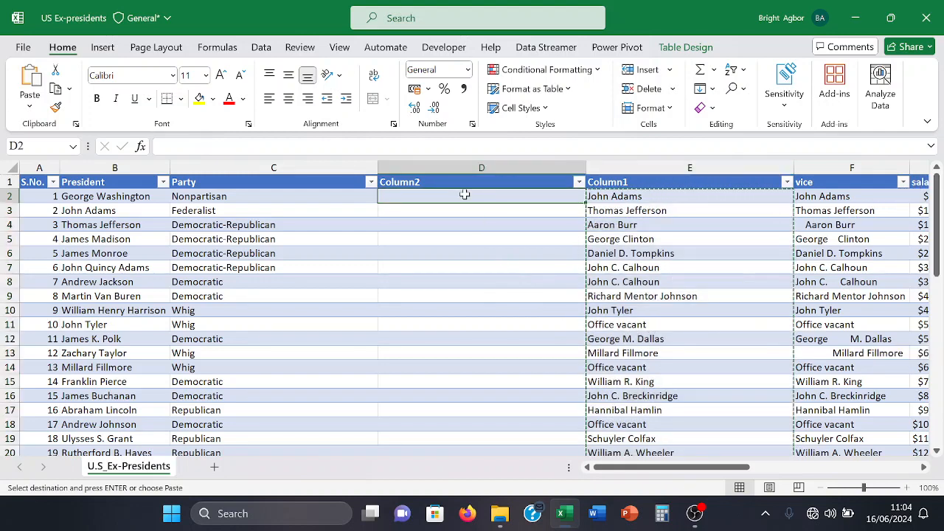
{"action": "right_click", "coordinate": [465, 195]}
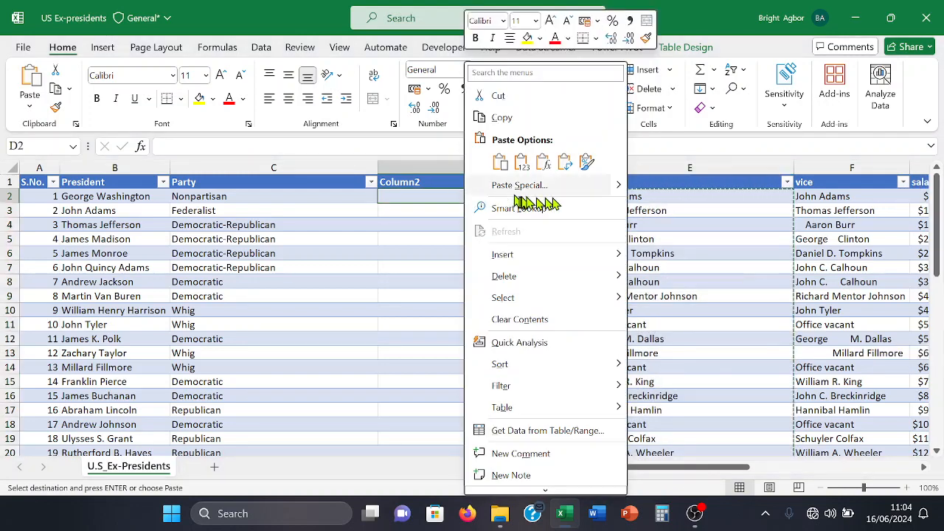
{"action": "mouse_move", "coordinate": [626, 193]}
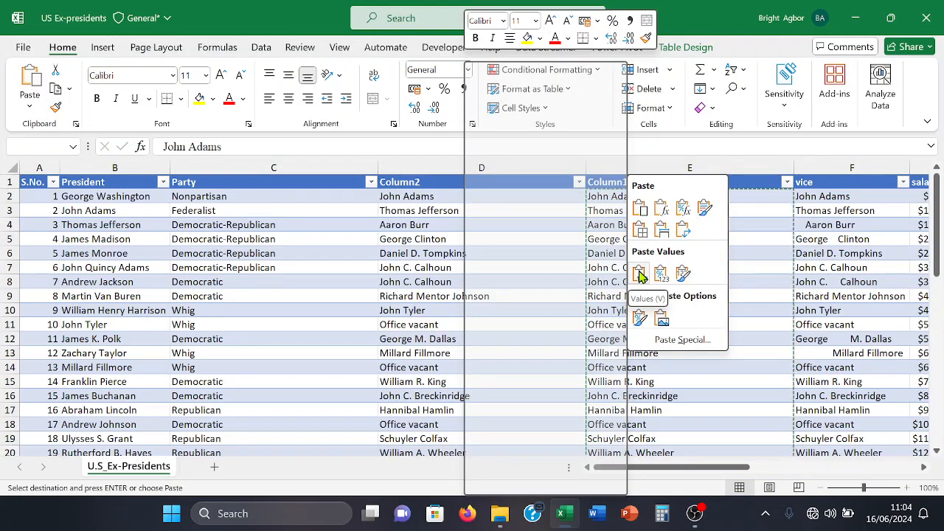
{"action": "left_click", "coordinate": [640, 274]}
{"action": "left_click", "coordinate": [487, 304]}
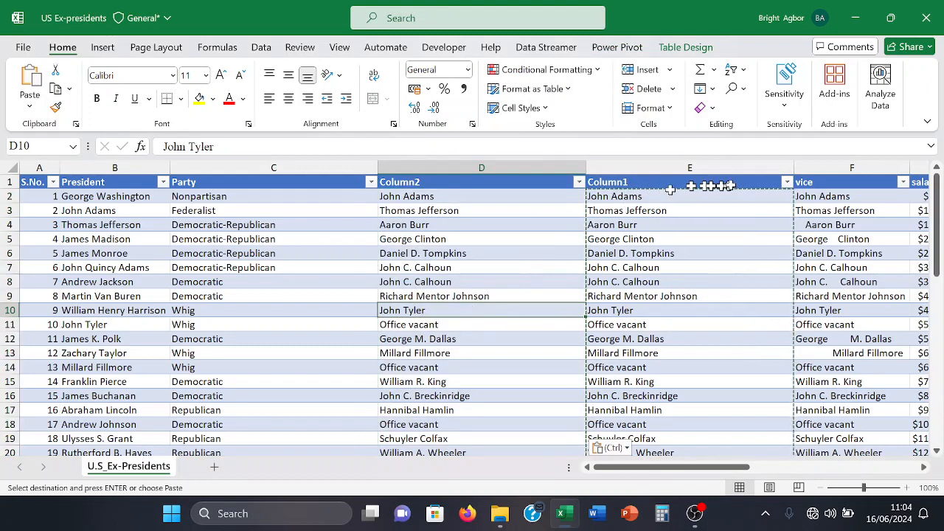
Step: Delete the original vice column and the TRIM formula column Column1
{"action": "left_click", "coordinate": [817, 169]}
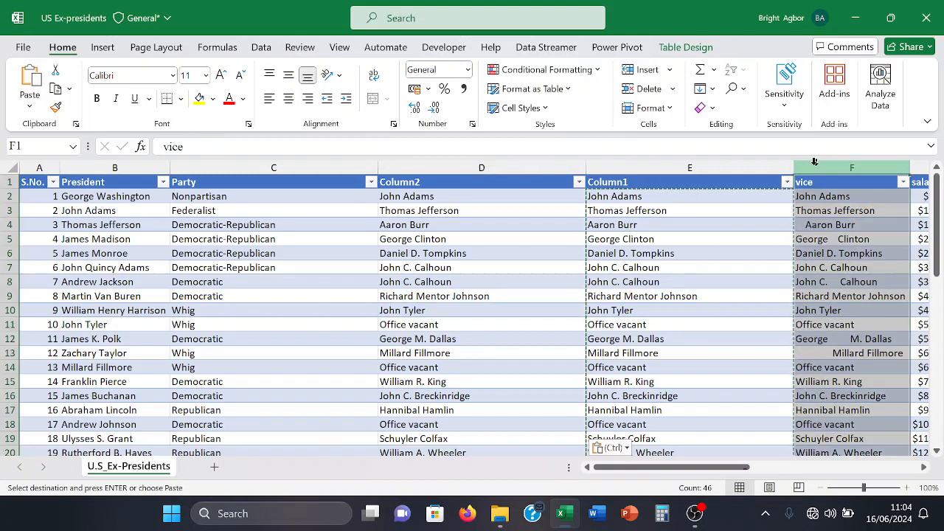
{"action": "right_click", "coordinate": [812, 162]}
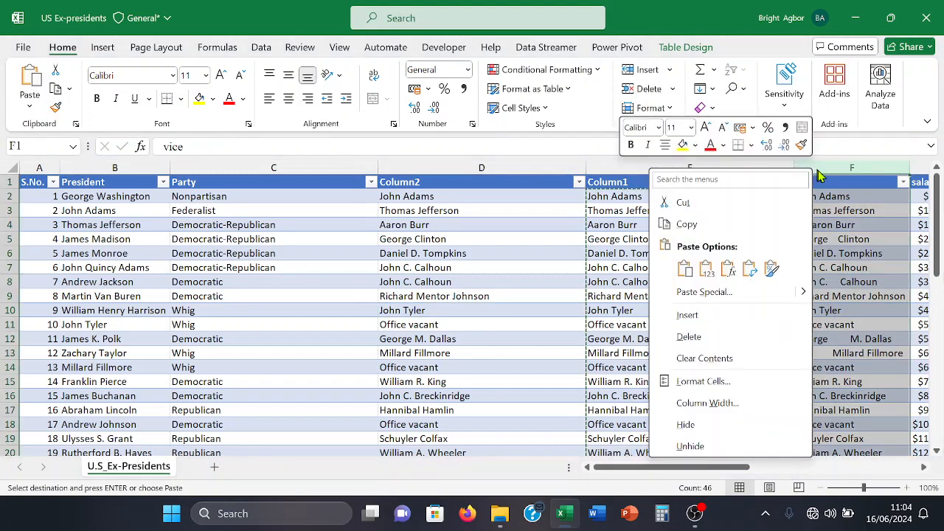
{"action": "left_click", "coordinate": [723, 333]}
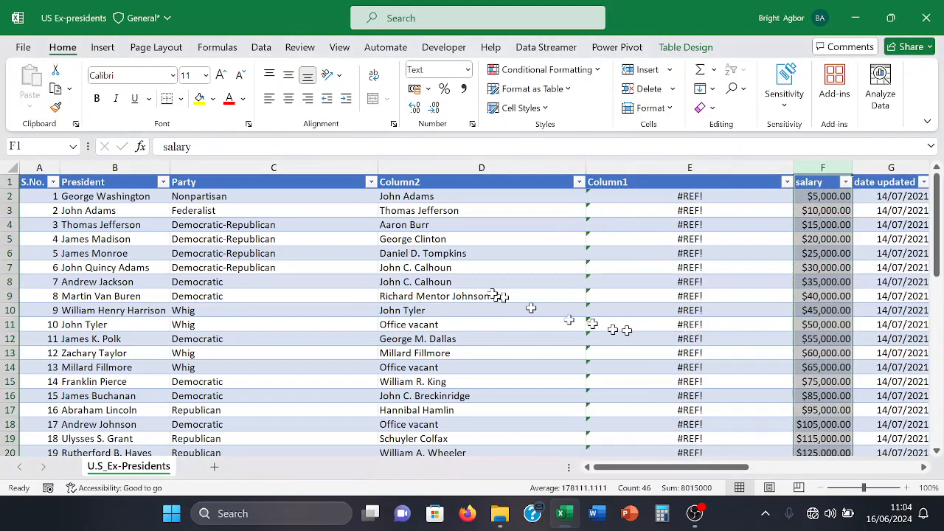
{"action": "left_click", "coordinate": [656, 169]}
{"action": "right_click", "coordinate": [656, 169]}
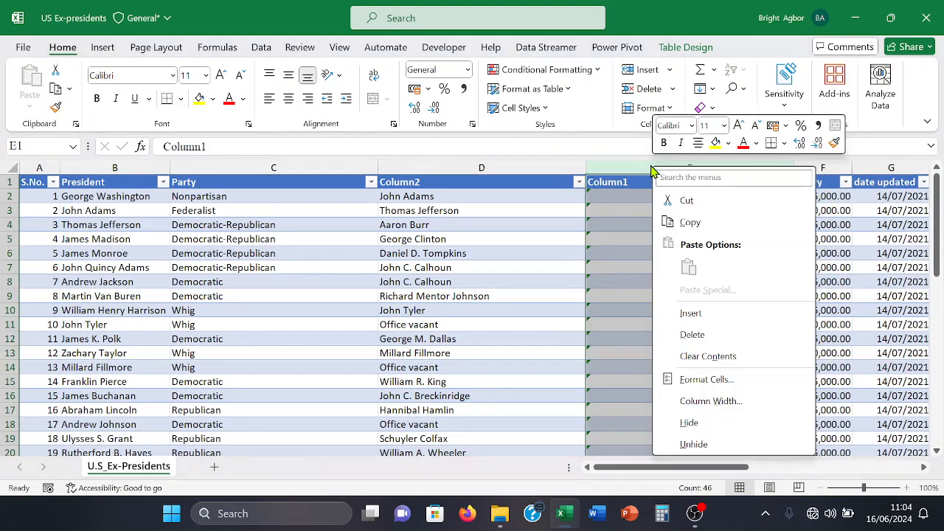
{"action": "left_click", "coordinate": [692, 334]}
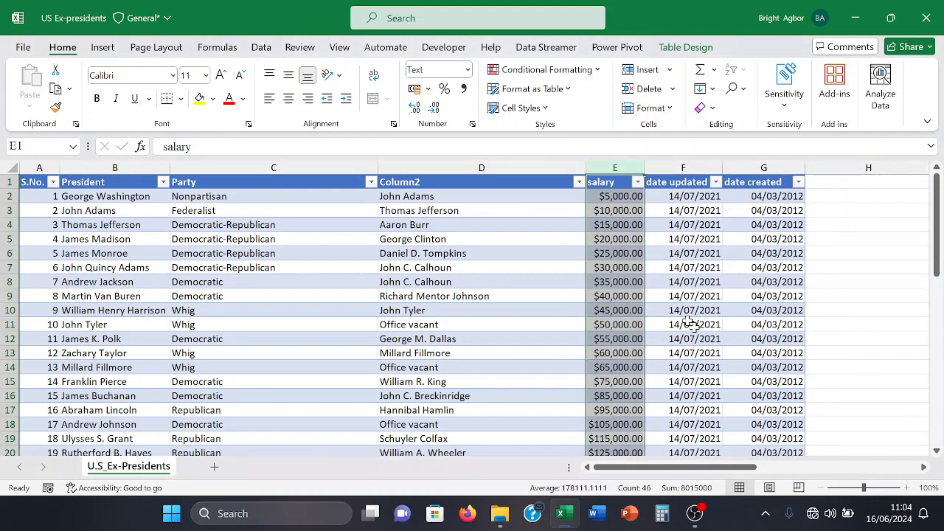
Step: Rename the Column2 header in D1 as Vice_President
{"action": "left_click", "coordinate": [419, 182]}
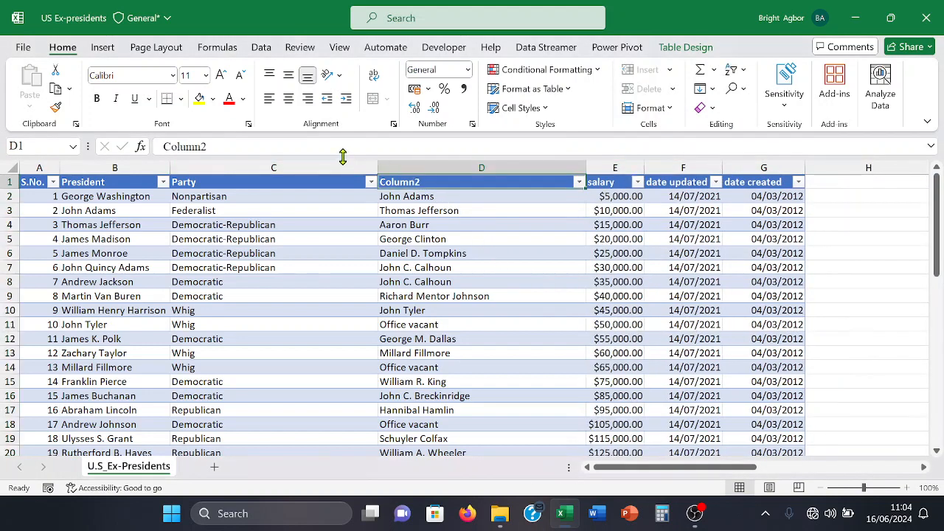
{"action": "left_click", "coordinate": [338, 146]}
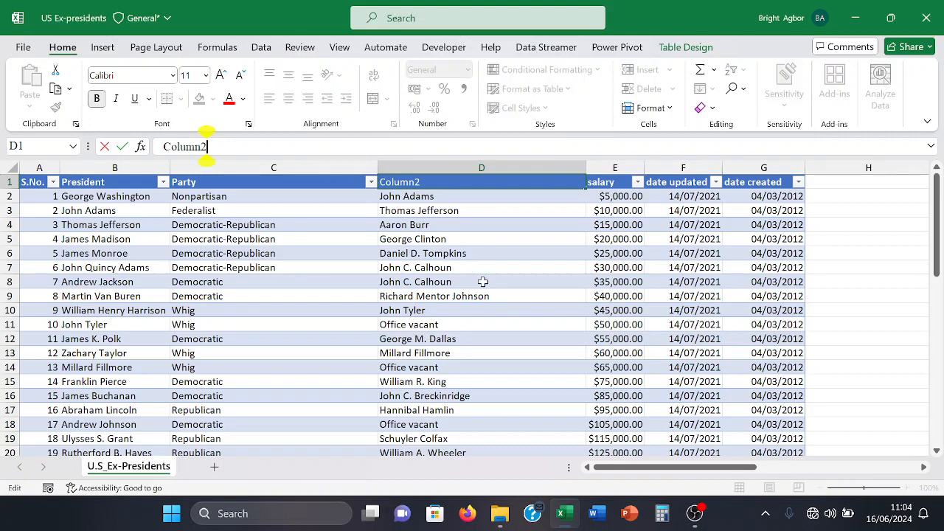
{"action": "key", "text": "BackSpace"}
{"action": "key", "text": "BackSpace"}
{"action": "key", "text": "BackSpace"}
{"action": "key", "text": "BackSpace"}
{"action": "key", "text": "BackSpace"}
{"action": "key", "text": "BackSpace"}
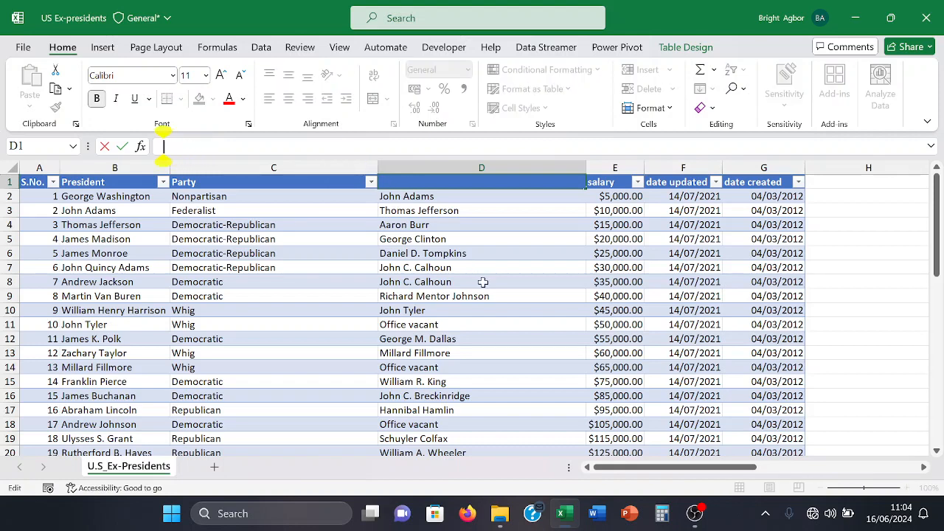
{"action": "type", "text": "Vi"}
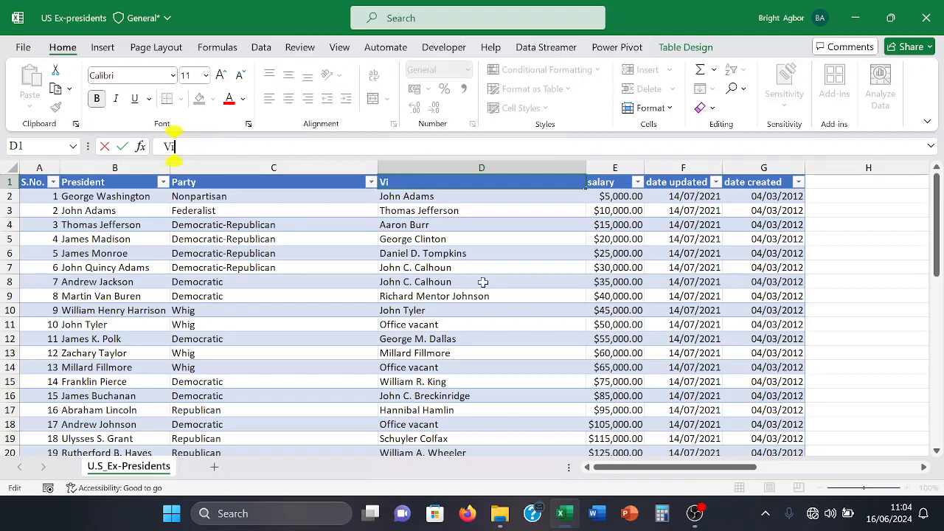
{"action": "type", "text": "ce_Pres"}
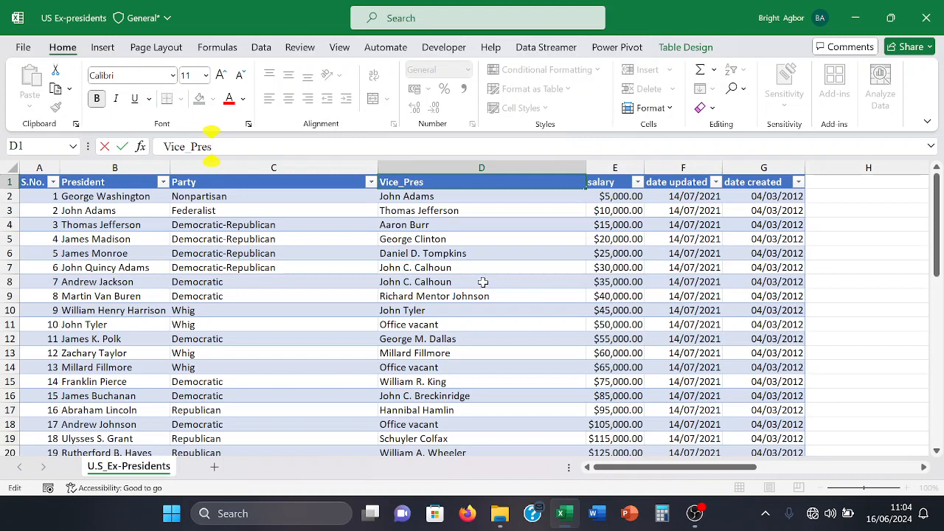
{"action": "type", "text": "iden"}
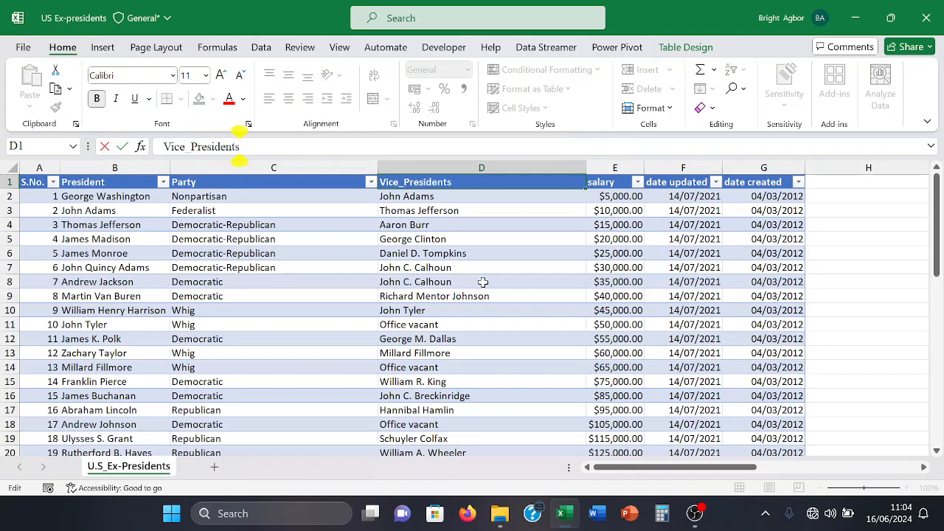
{"action": "type", "text": "ts"}
{"action": "key", "text": "BackSpace"}
{"action": "key", "text": "Return"}
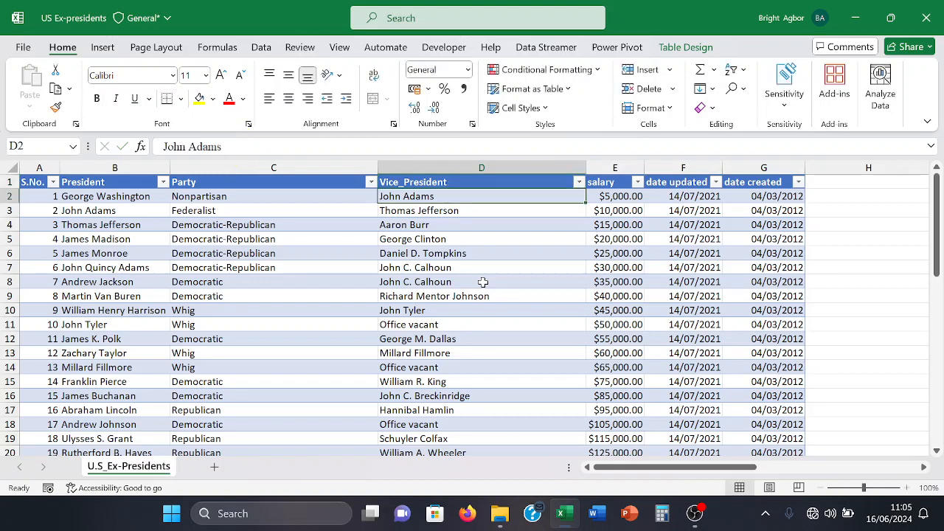
Step: Format the salary values in E2:E46 with the comma style, without a currency symbol and with no decimal places
{"action": "left_click", "coordinate": [613, 196]}
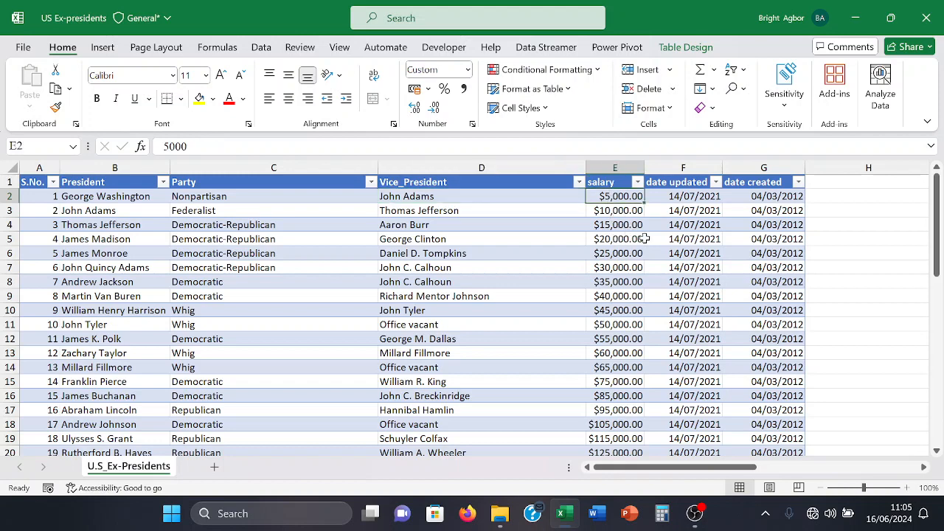
{"action": "key", "text": "ctrl+shift+Down"}
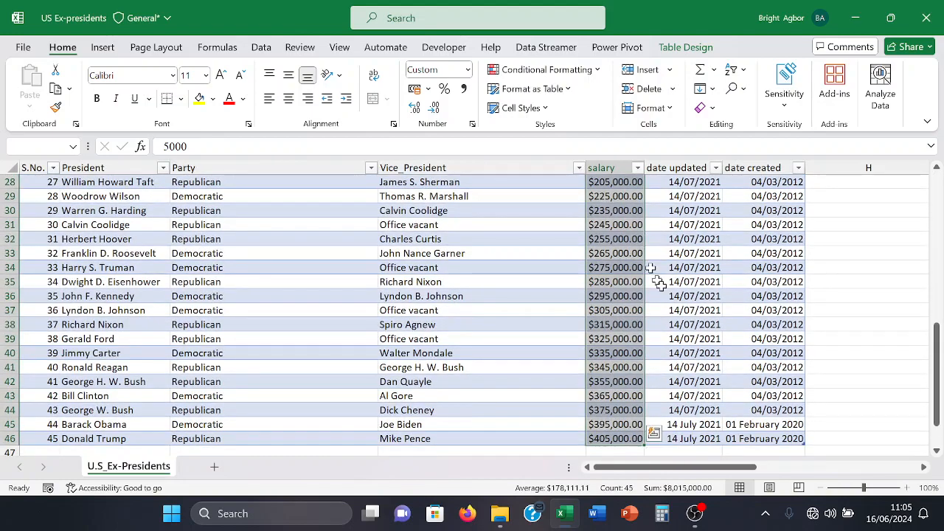
{"action": "left_click_drag", "start_coordinate": [936, 389], "coordinate": [937, 236]}
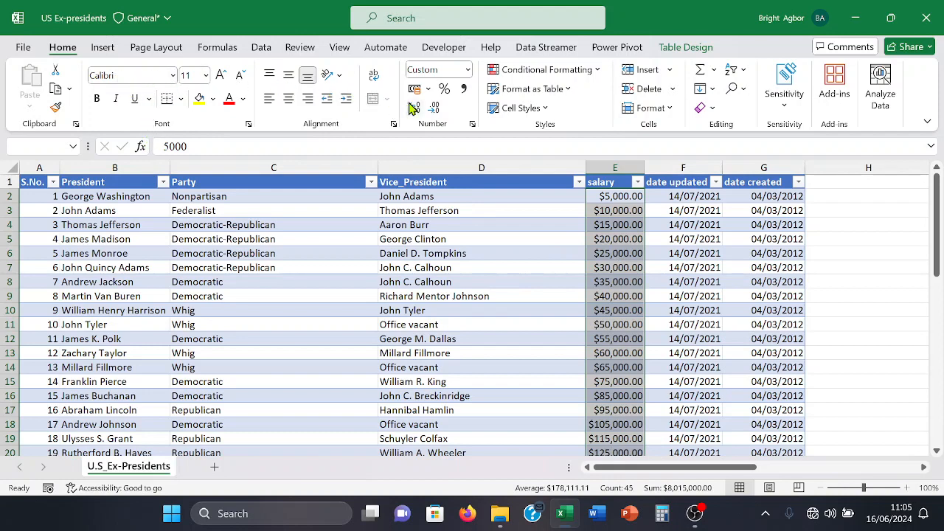
{"action": "left_click", "coordinate": [433, 108]}
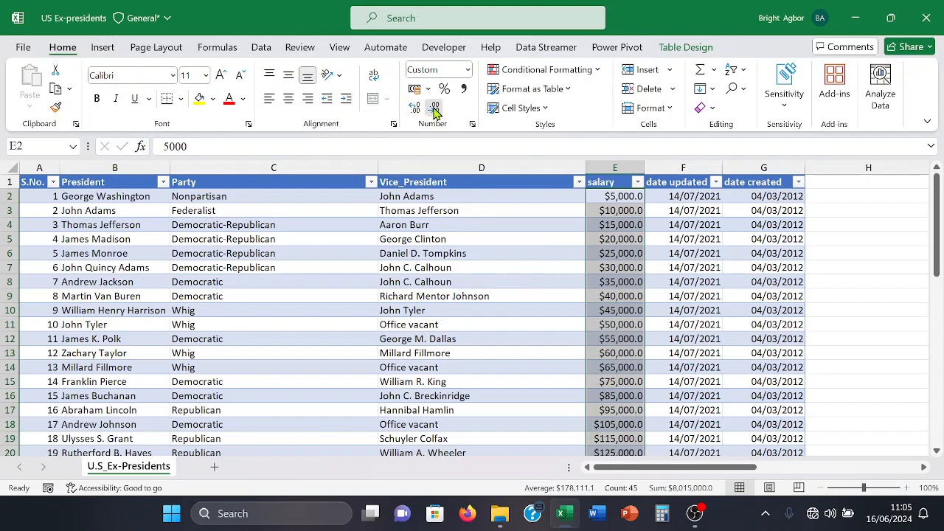
{"action": "left_click", "coordinate": [433, 108]}
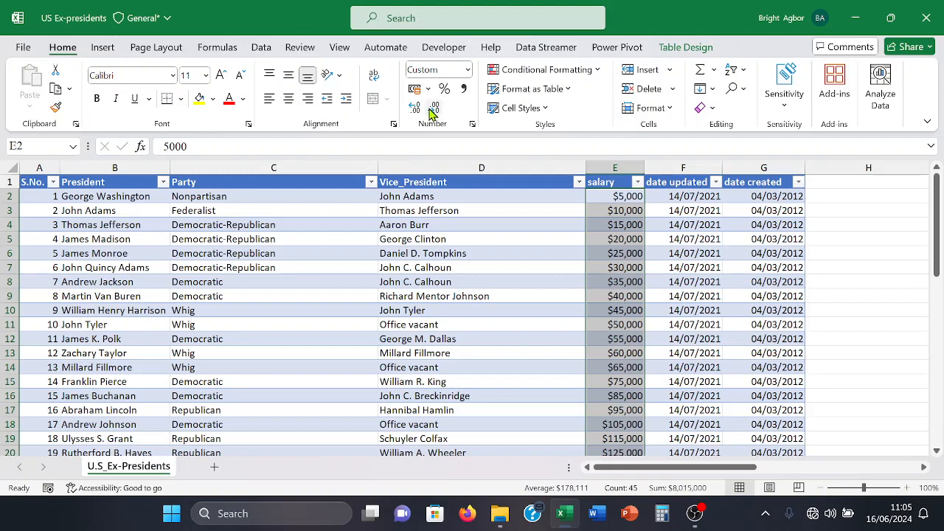
{"action": "left_click", "coordinate": [427, 89]}
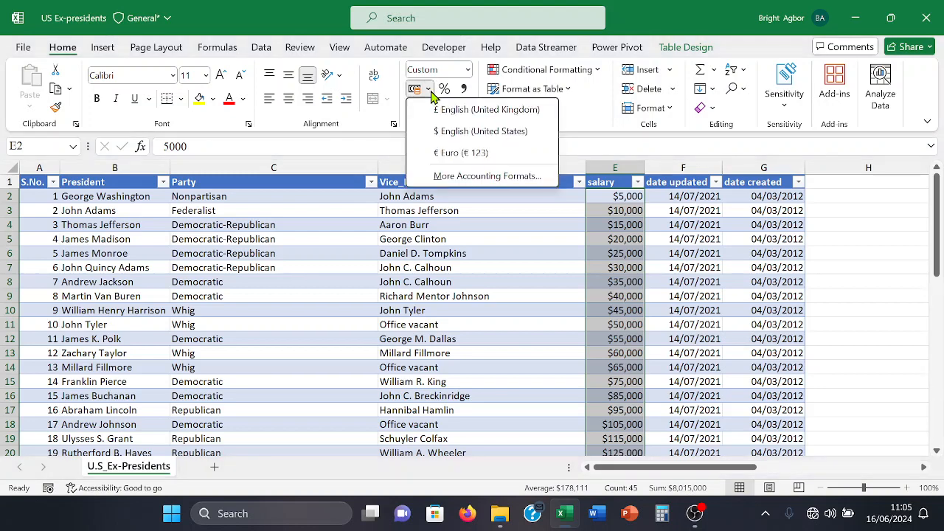
{"action": "left_click", "coordinate": [429, 90]}
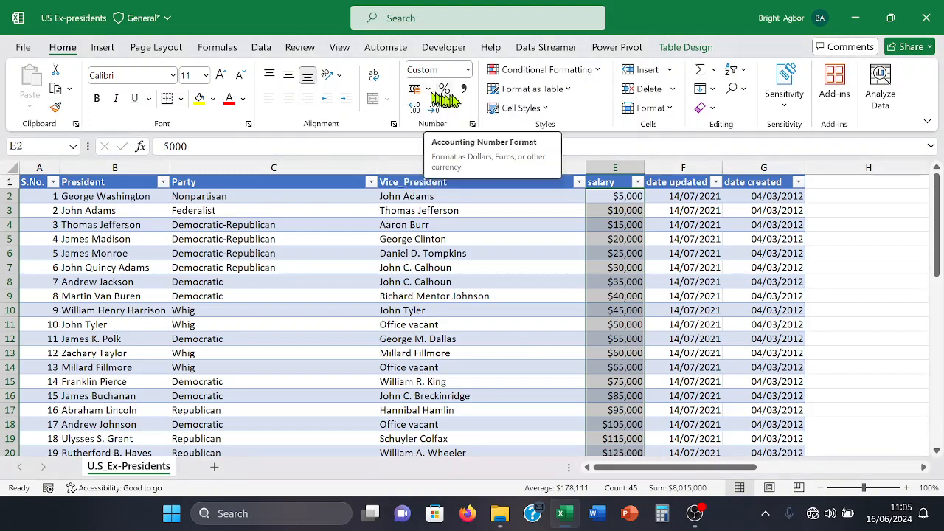
{"action": "left_click", "coordinate": [464, 89]}
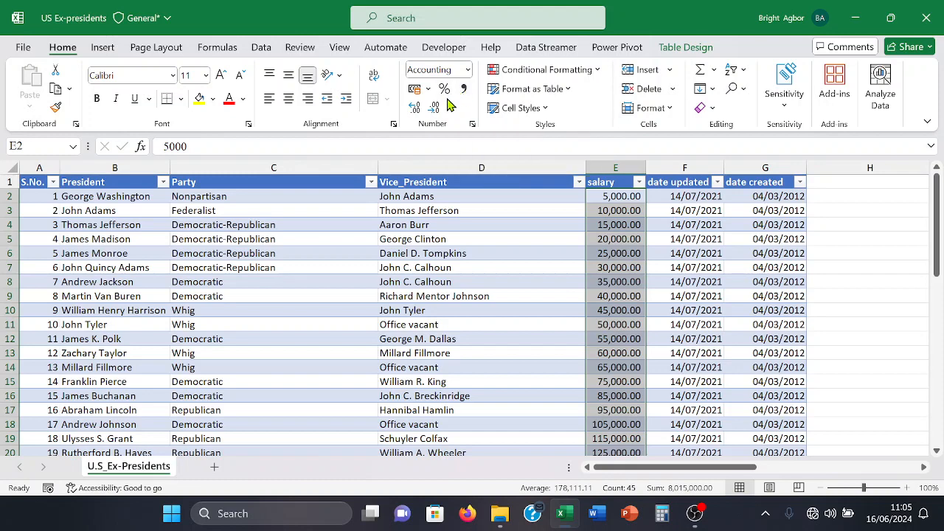
{"action": "left_click", "coordinate": [435, 108]}
{"action": "left_click", "coordinate": [434, 108]}
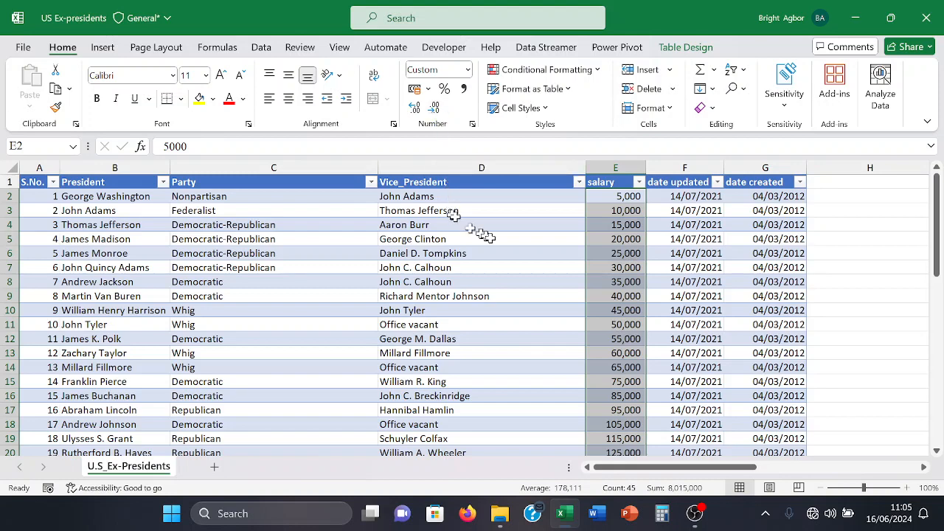
{"action": "left_click", "coordinate": [599, 267]}
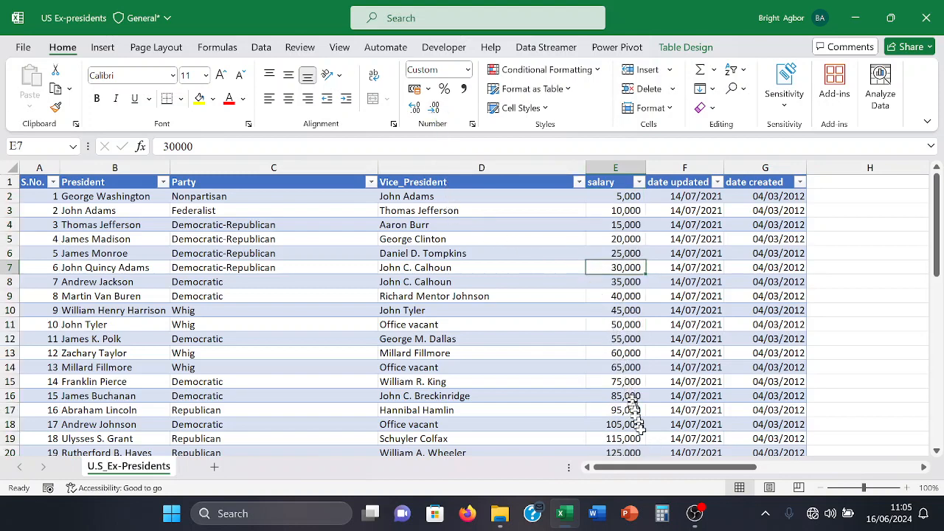
Step: Apply the Long Date format to all values in the date updated column, F2:F46
{"action": "left_click_drag", "start_coordinate": [655, 472], "coordinate": [701, 465]}
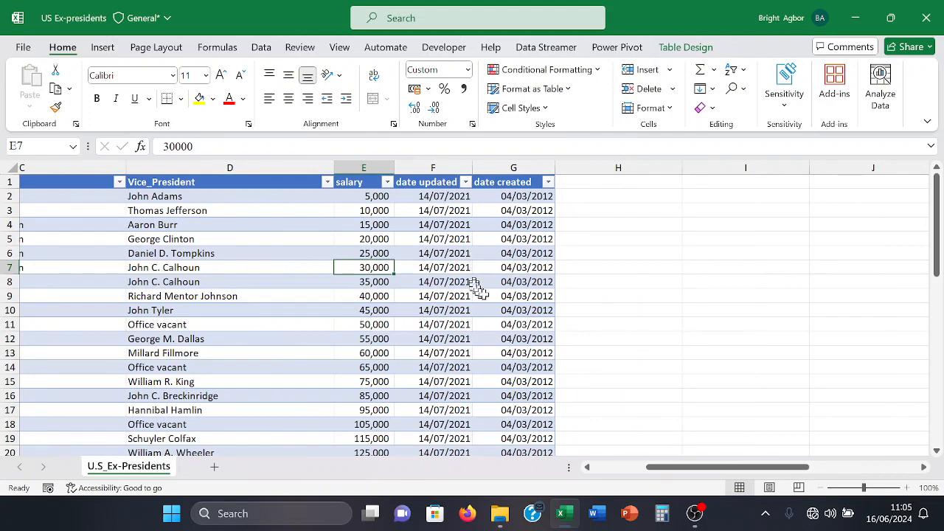
{"action": "scroll", "coordinate": [480, 289], "scroll_direction": "down", "scroll_amount": 10}
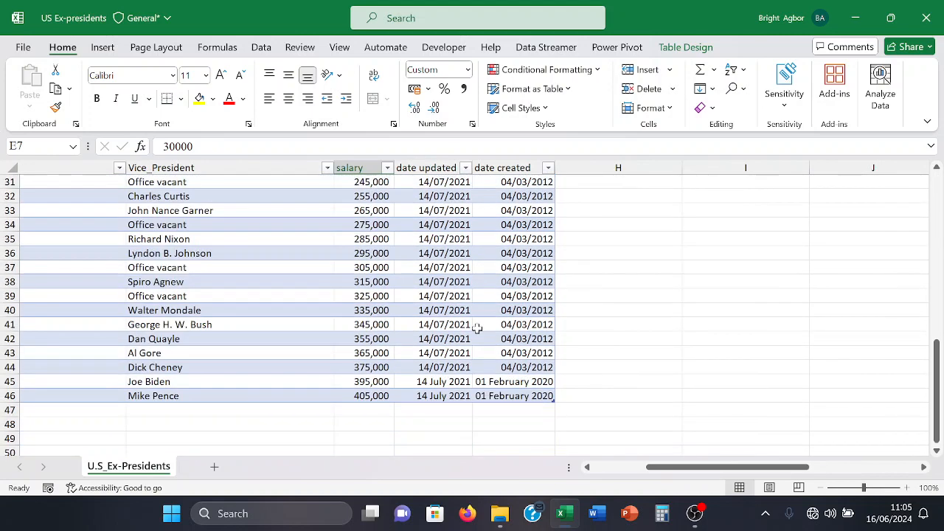
{"action": "left_click", "coordinate": [462, 366]}
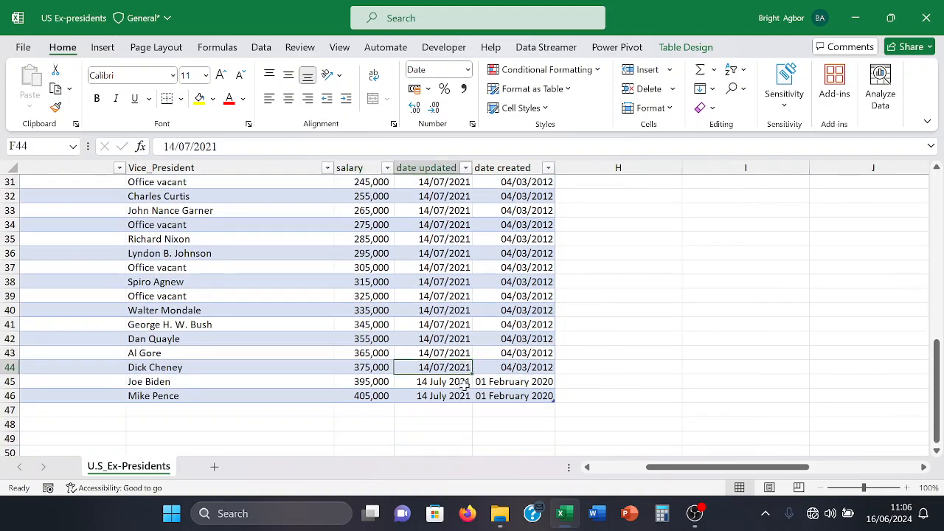
{"action": "left_click", "coordinate": [463, 383]}
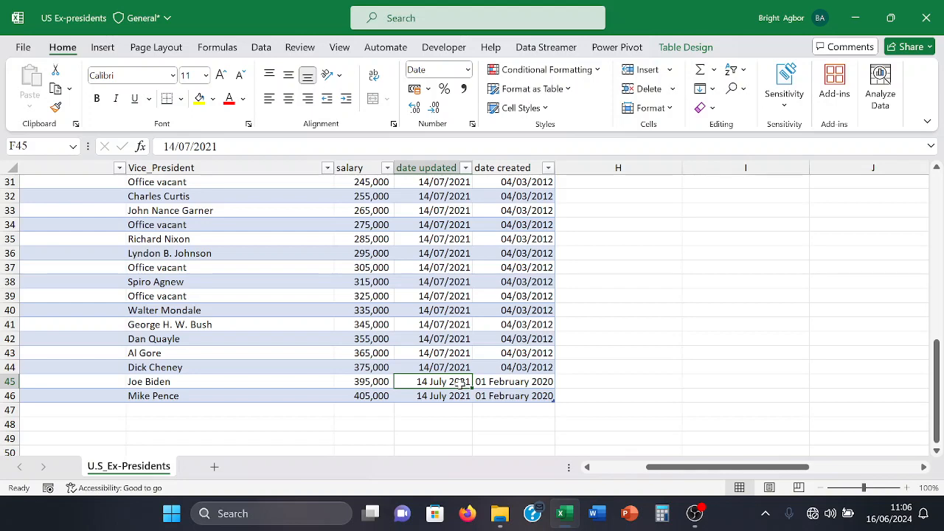
{"action": "left_click", "coordinate": [448, 366]}
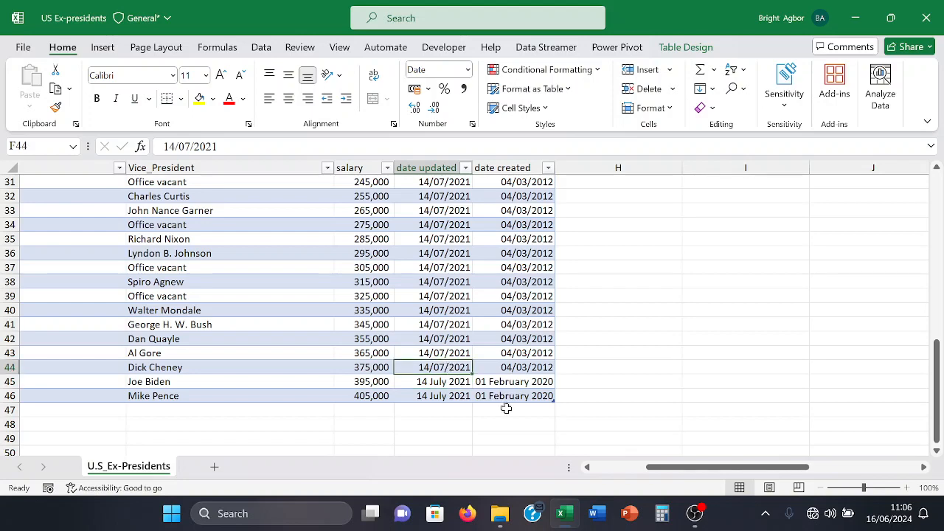
{"action": "key", "text": "ctrl+Up"}
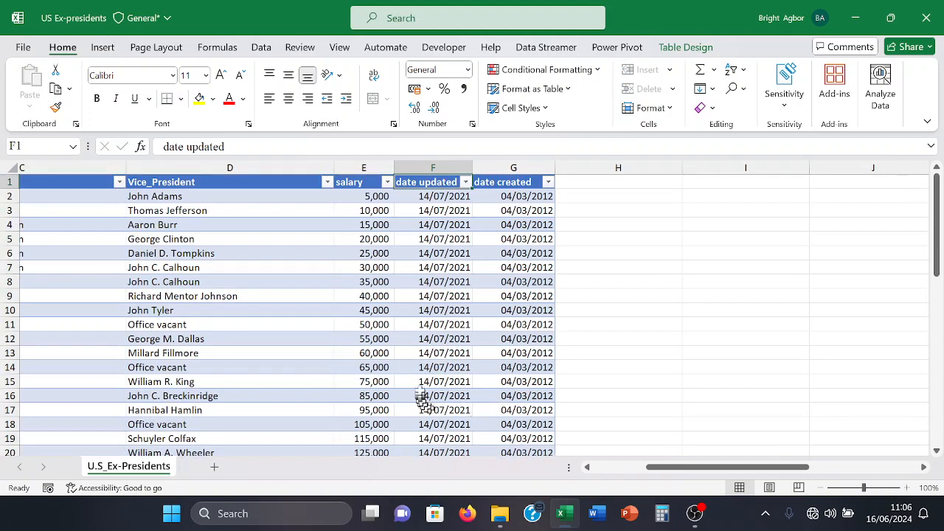
{"action": "left_click", "coordinate": [450, 197]}
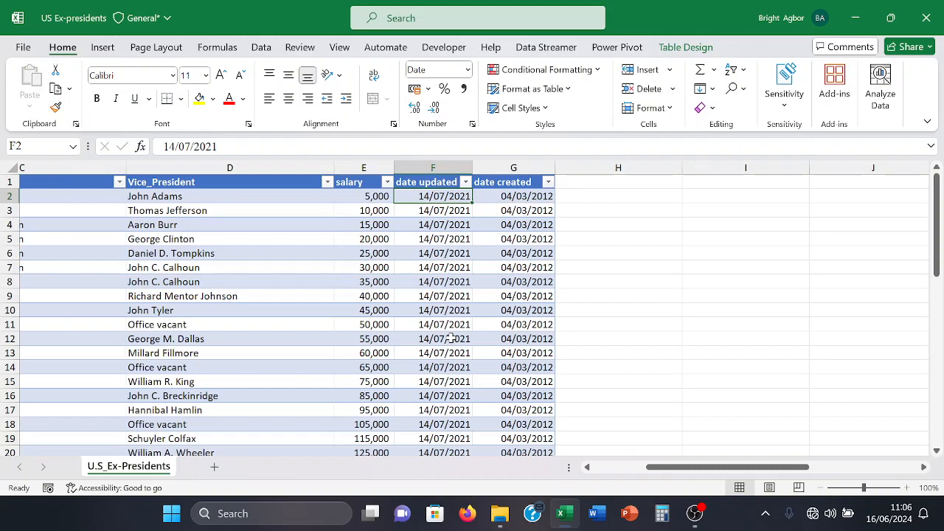
{"action": "key", "text": "ctrl+shift+Down"}
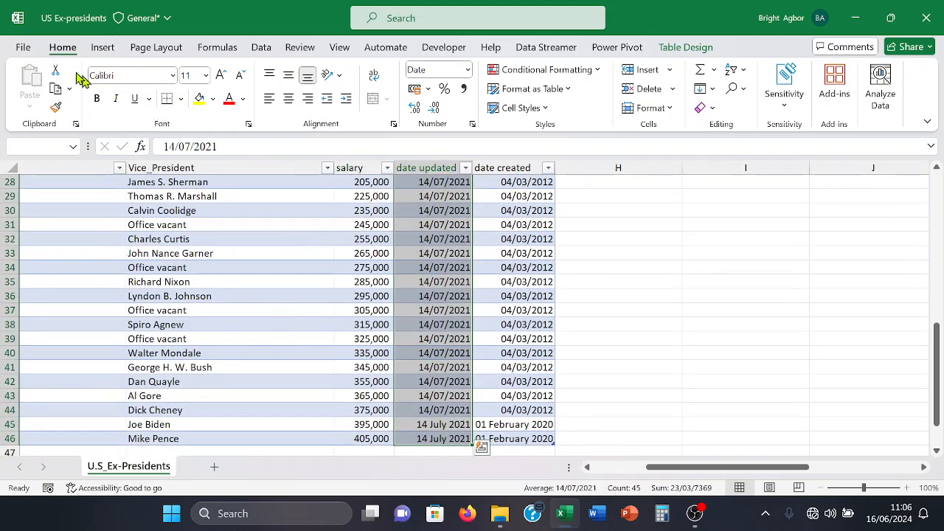
{"action": "left_click", "coordinate": [467, 69]}
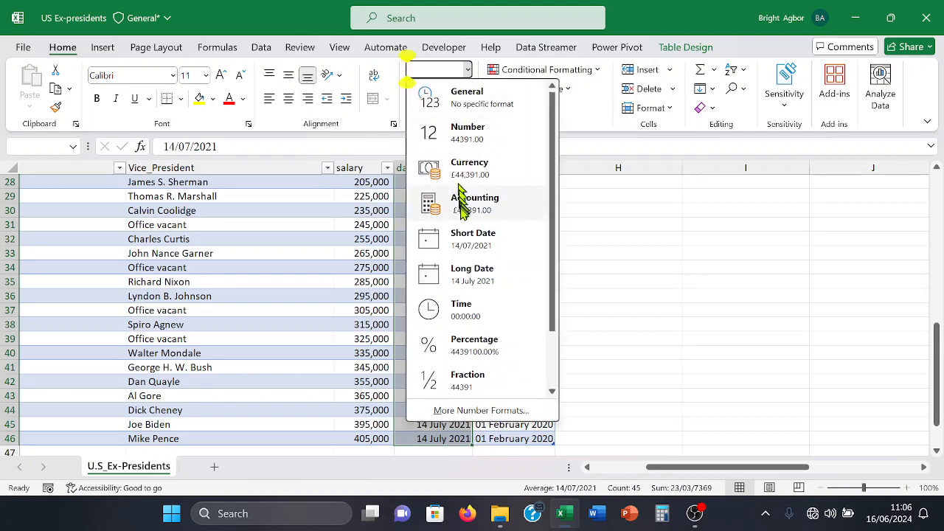
{"action": "left_click", "coordinate": [467, 275]}
{"action": "left_click", "coordinate": [463, 270]}
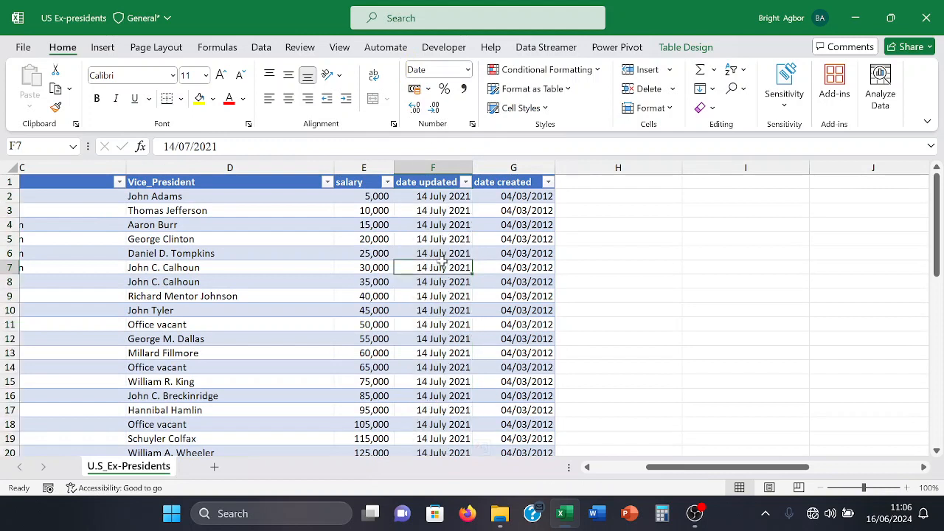
Step: Apply the Long Date format to all values in the date created column, G2:G46
{"action": "left_click", "coordinate": [506, 197]}
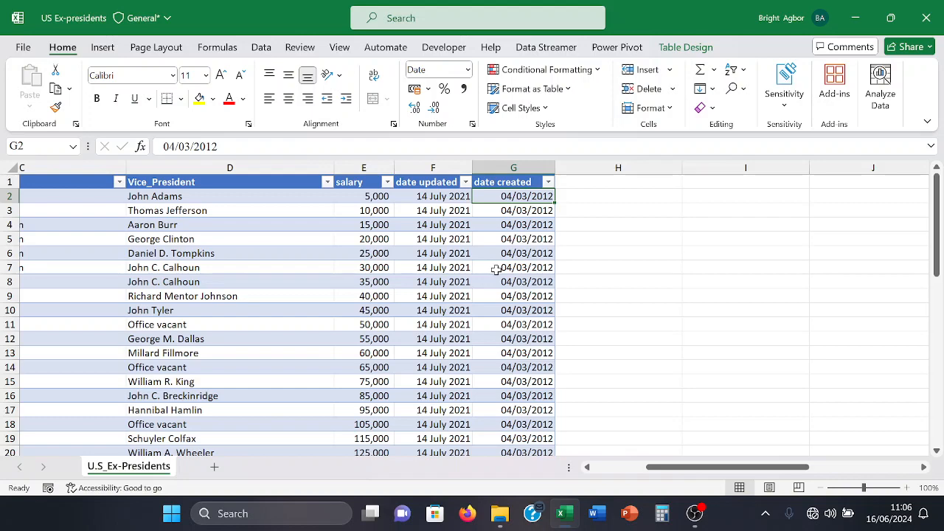
{"action": "key", "text": "ctrl+shift+Down"}
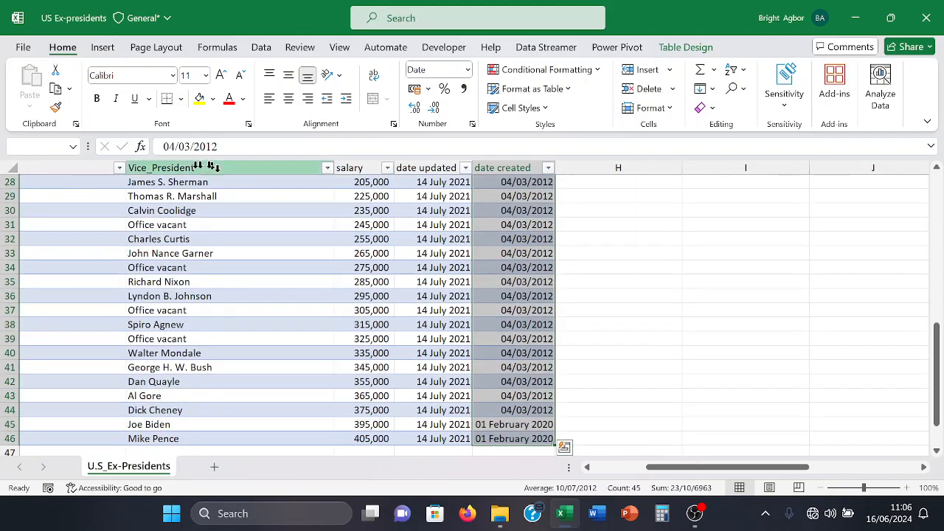
{"action": "left_click", "coordinate": [468, 70]}
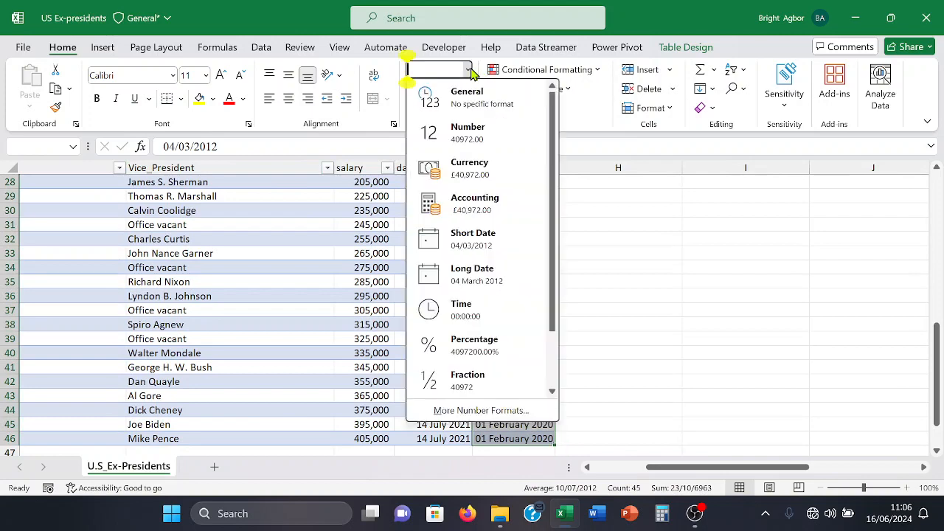
{"action": "left_click", "coordinate": [472, 270]}
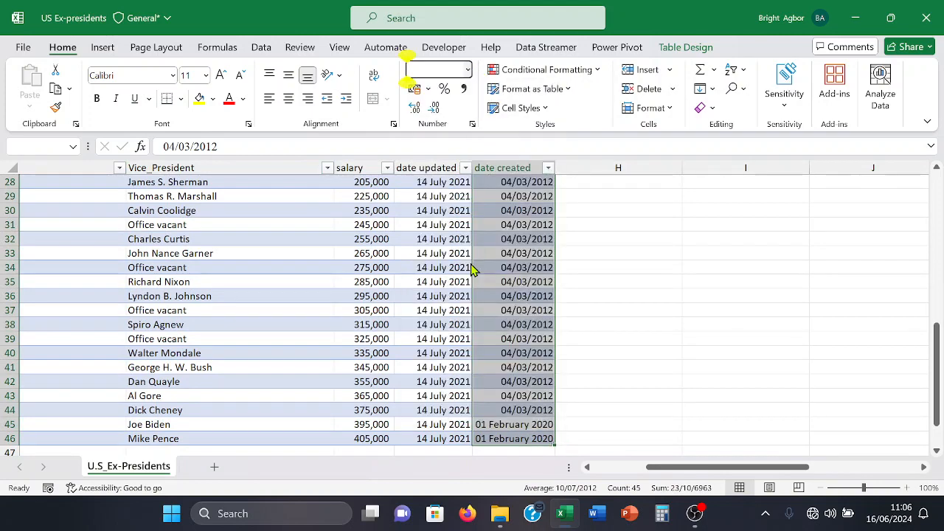
{"action": "scroll", "coordinate": [473, 270], "scroll_direction": "up", "scroll_amount": 9}
{"action": "left_click_drag", "start_coordinate": [472, 270], "coordinate": [469, 267]}
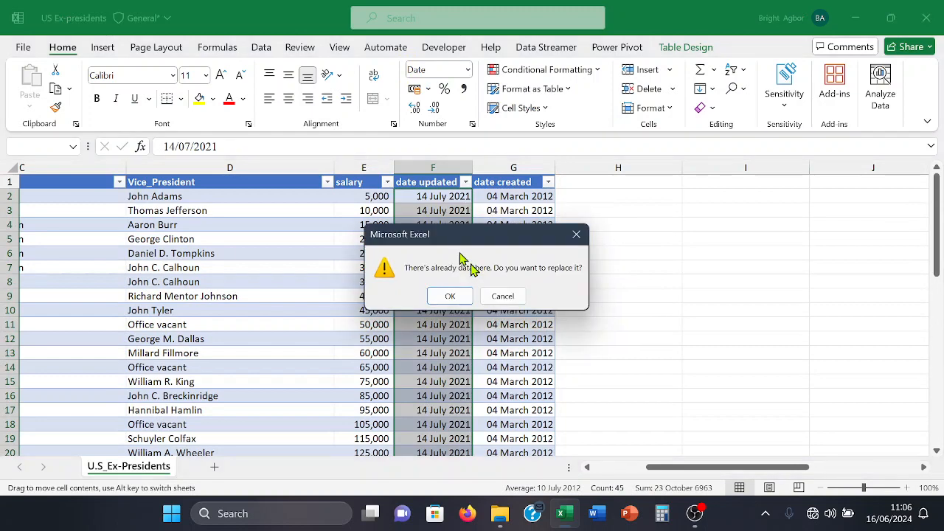
{"action": "left_click", "coordinate": [499, 298]}
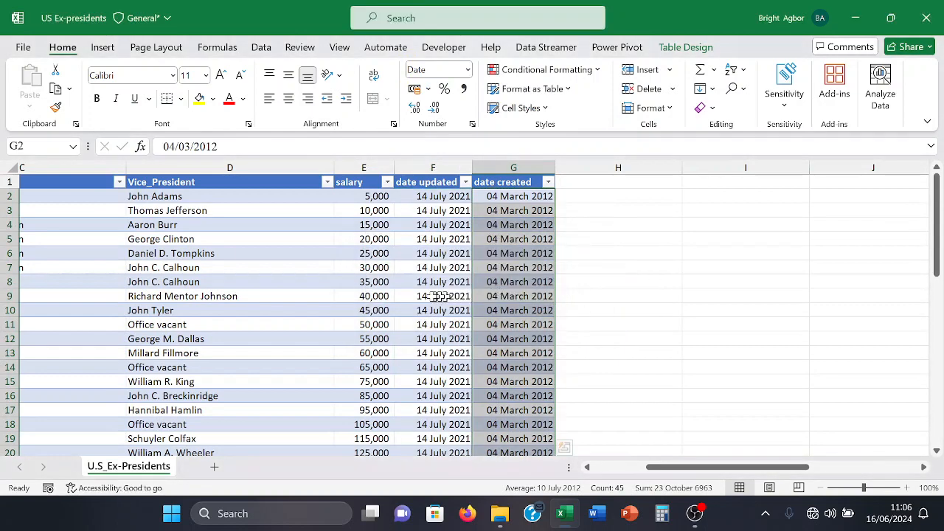
{"action": "left_click", "coordinate": [433, 296]}
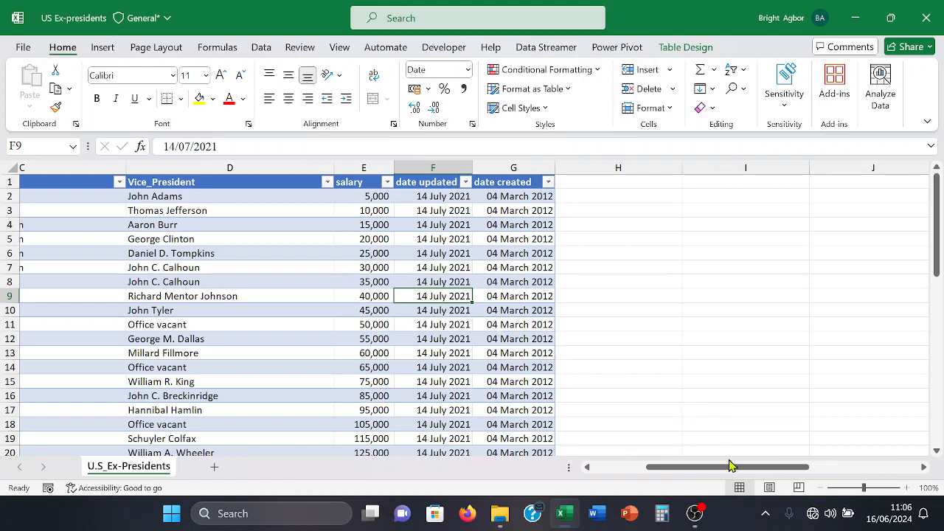
{"action": "left_click_drag", "start_coordinate": [732, 470], "coordinate": [641, 443]}
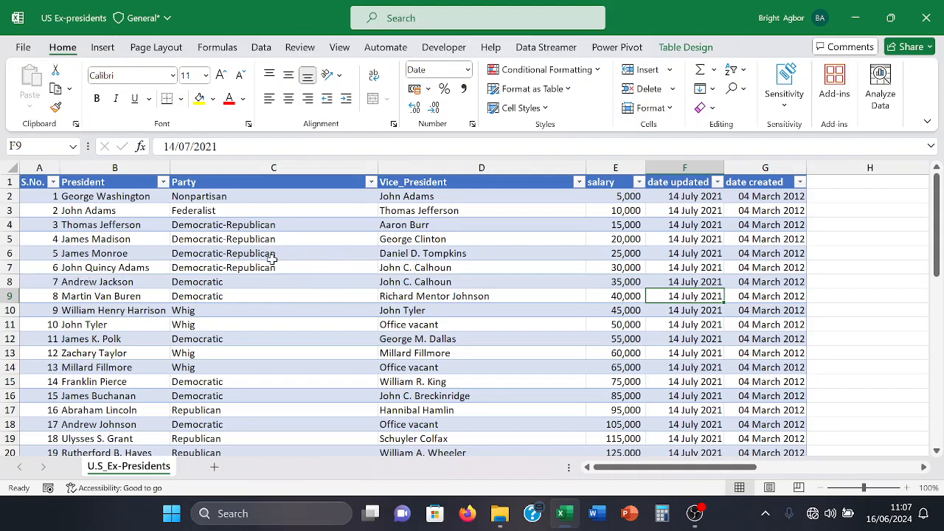
Step: Insert a blank table column directly before the Party column
{"action": "left_click", "coordinate": [244, 163]}
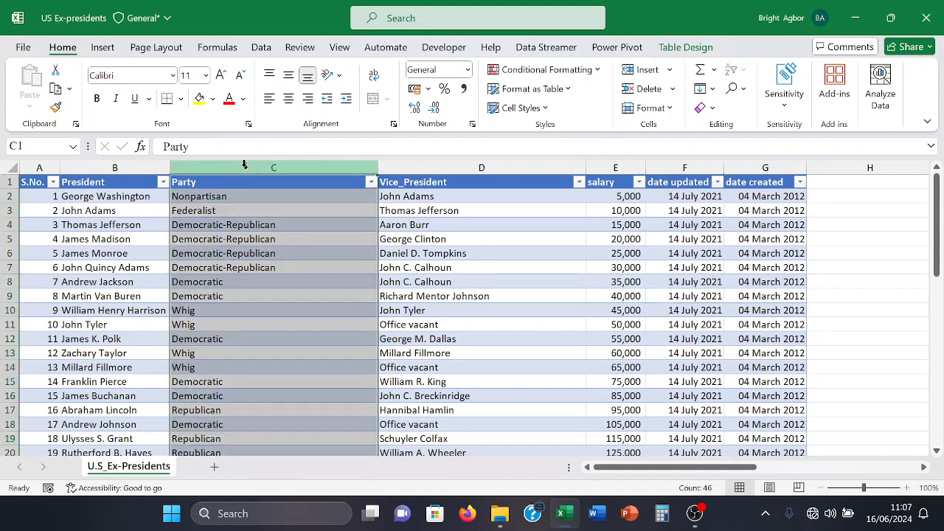
{"action": "right_click", "coordinate": [244, 164]}
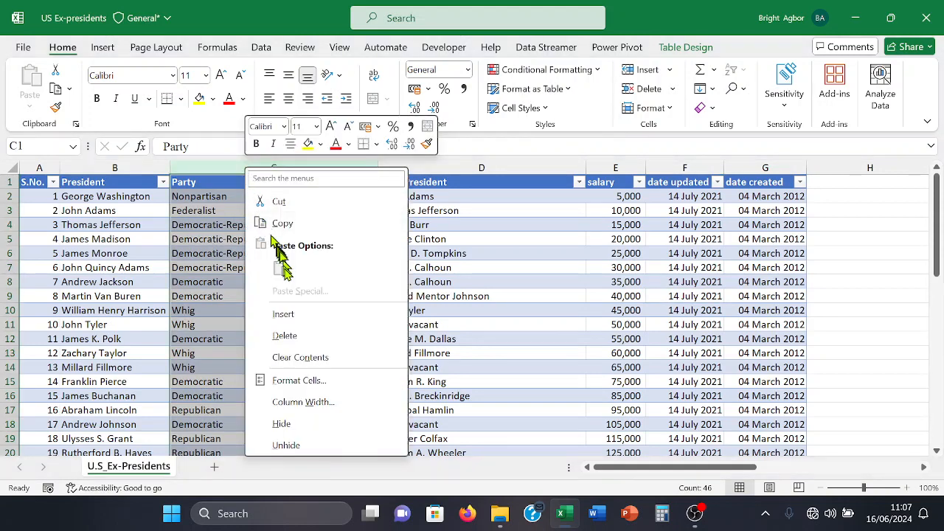
{"action": "left_click", "coordinate": [283, 314]}
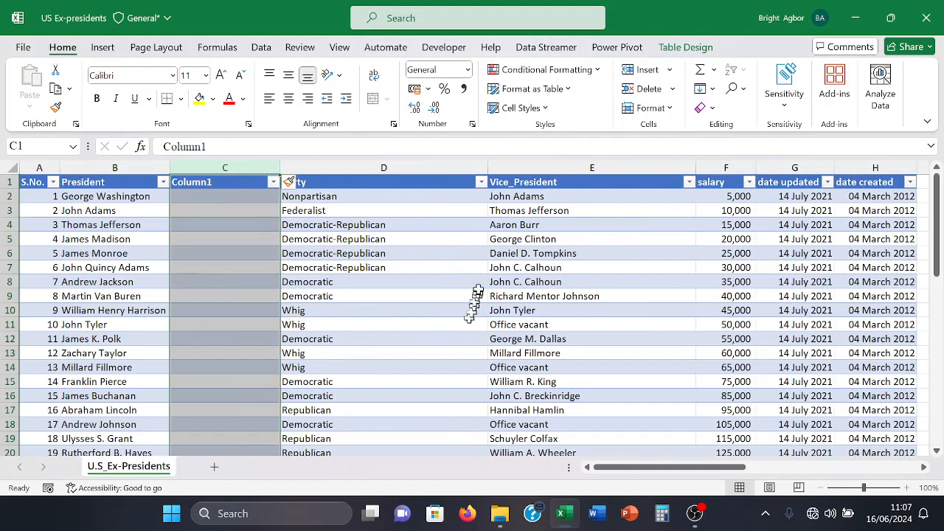
Step: Move the vice president names from E2:E46 into the blank column between President and Party, C2:C46
{"action": "left_click", "coordinate": [528, 200]}
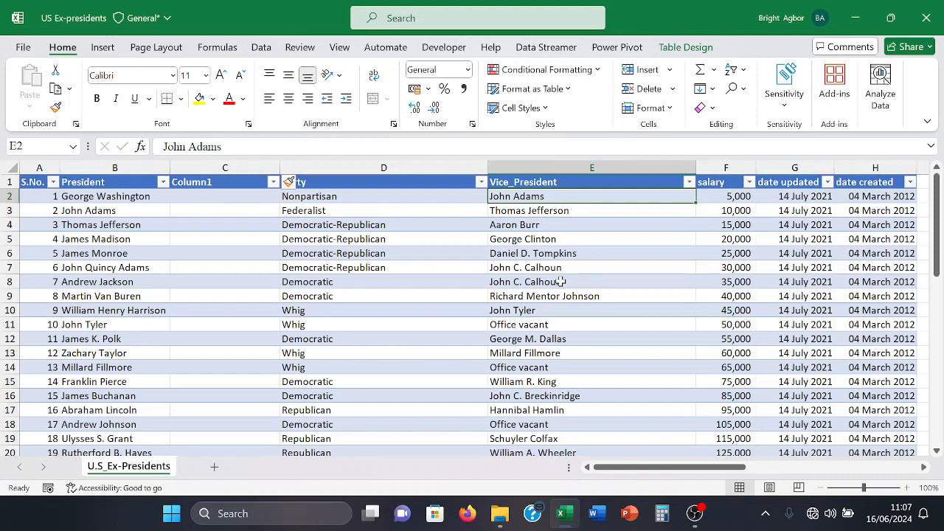
{"action": "key", "text": "ctrl+shift+Down"}
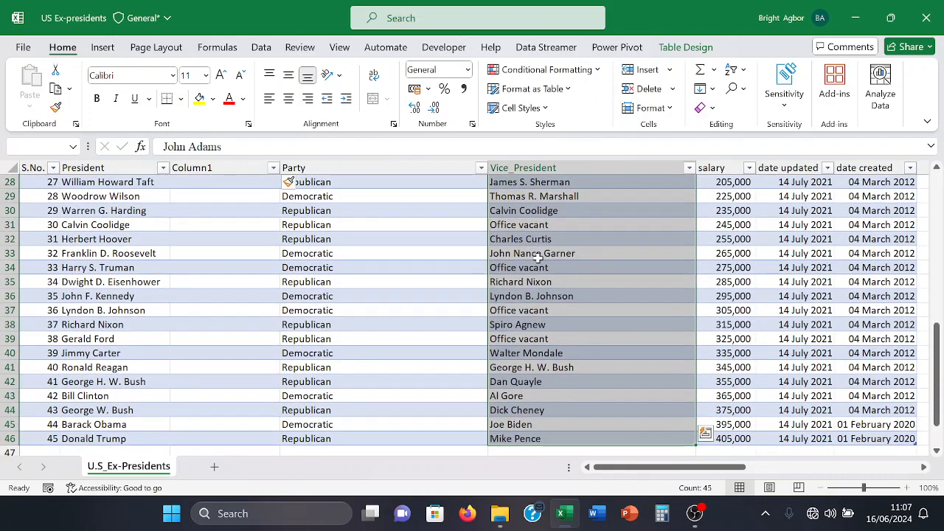
{"action": "scroll", "coordinate": [553, 288], "scroll_direction": "down", "scroll_amount": 1}
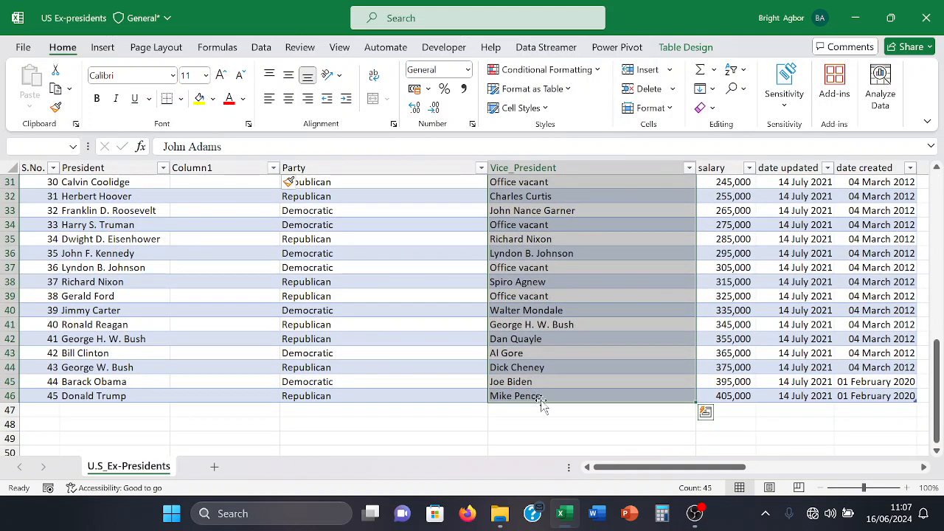
{"action": "left_click_drag", "start_coordinate": [541, 405], "coordinate": [252, 397]}
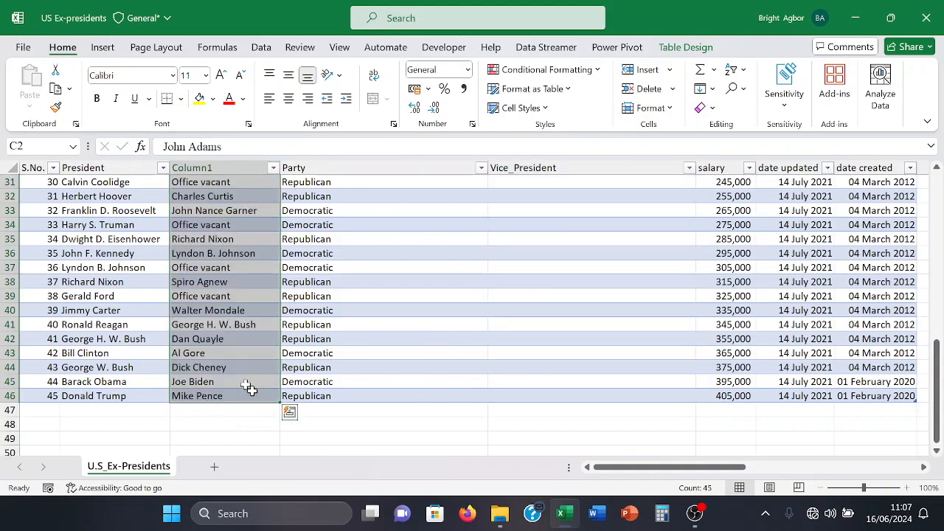
{"action": "scroll", "coordinate": [377, 367], "scroll_direction": "up", "scroll_amount": 9}
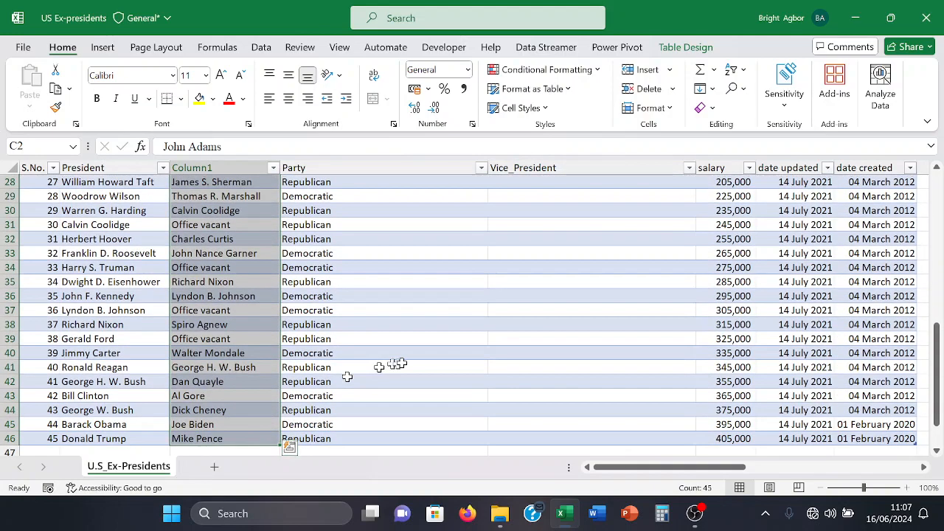
{"action": "scroll", "coordinate": [432, 348], "scroll_direction": "up", "scroll_amount": 1}
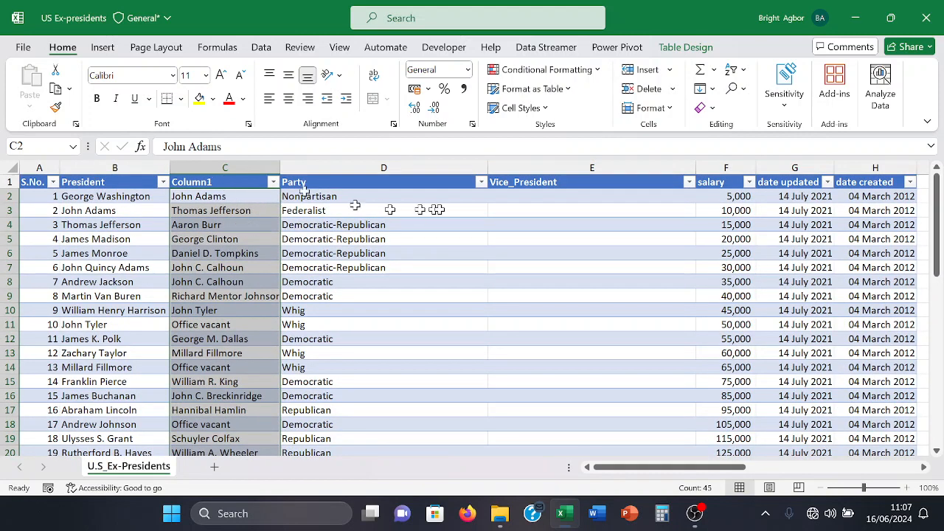
Step: Delete the emptied Vice_President column E
{"action": "left_click", "coordinate": [505, 167]}
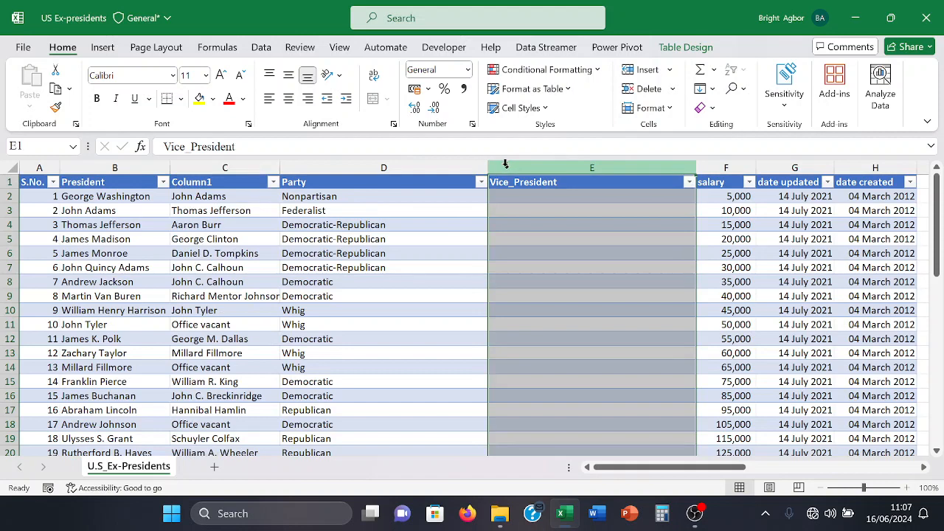
{"action": "right_click", "coordinate": [505, 168]}
{"action": "left_click", "coordinate": [546, 336]}
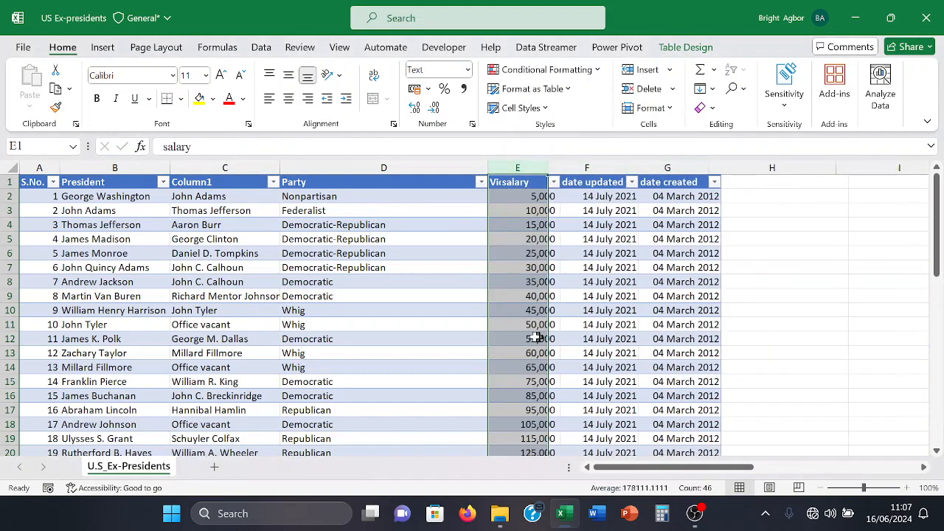
Step: Rename the Column1 header in C1 as Vice_President
{"action": "left_click", "coordinate": [217, 182]}
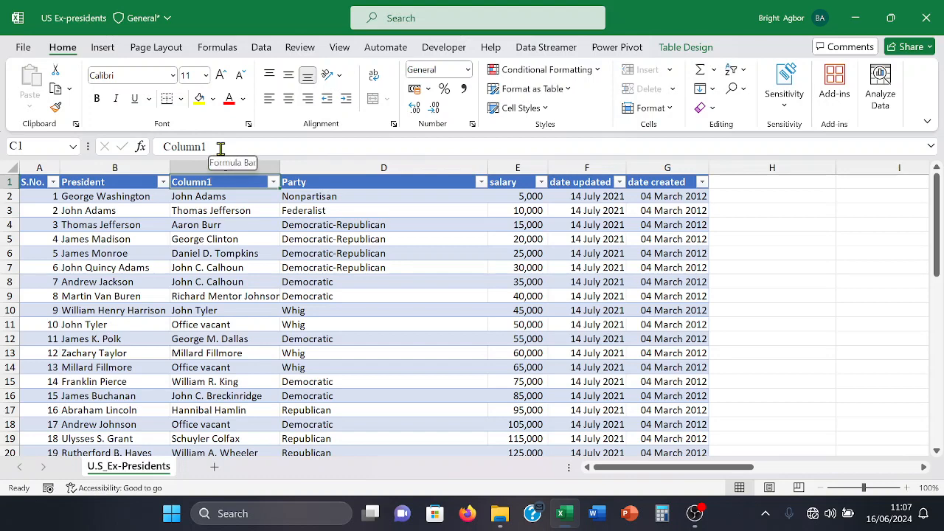
{"action": "left_click", "coordinate": [220, 151]}
{"action": "key", "text": "BackSpace"}
{"action": "key", "text": "BackSpace"}
{"action": "key", "text": "BackSpace"}
{"action": "key", "text": "BackSpace"}
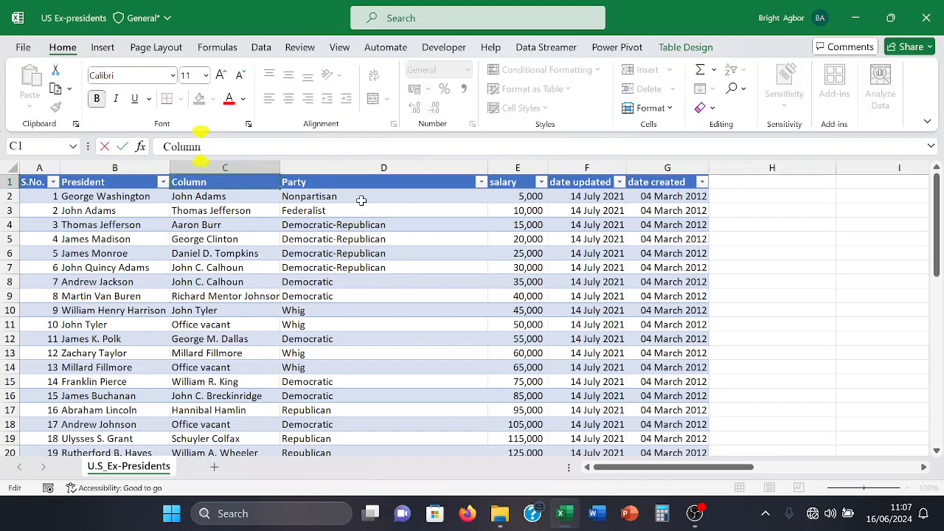
{"action": "key", "text": "BackSpace"}
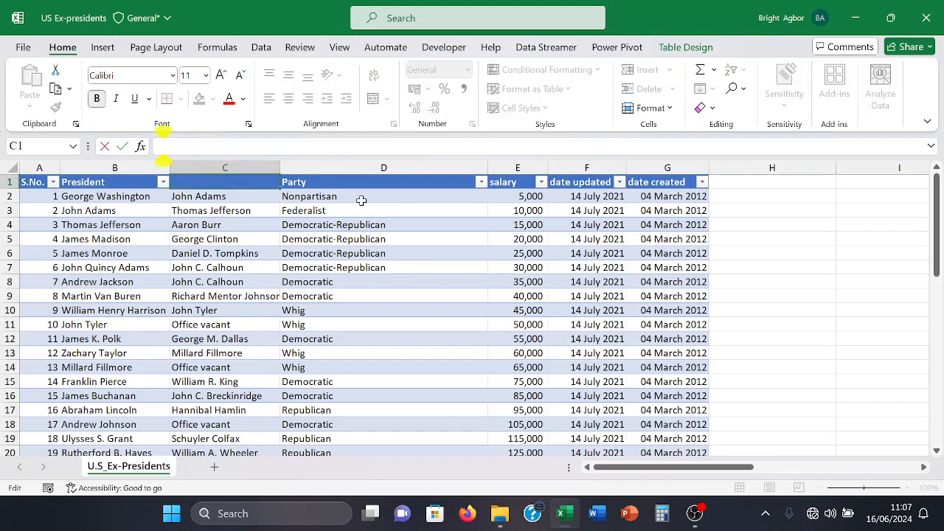
{"action": "type", "text": "Vic"}
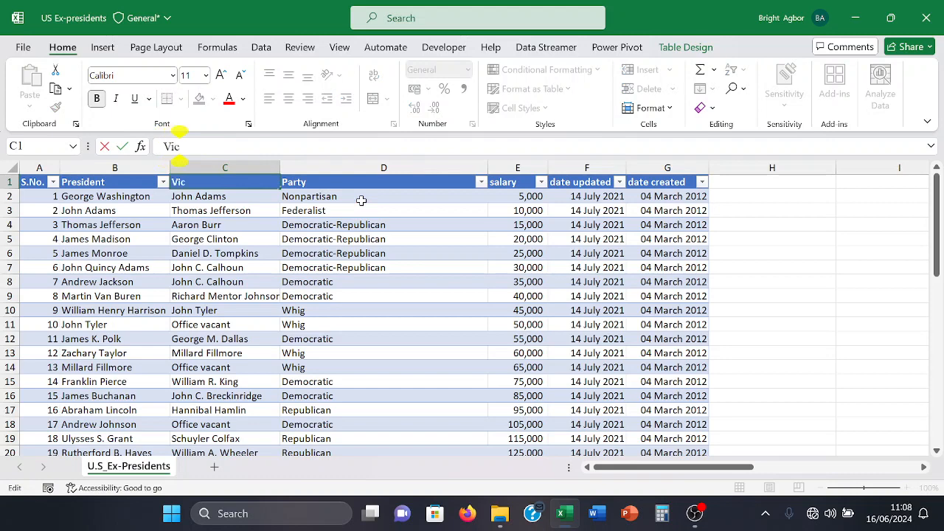
{"action": "type", "text": "e_Pr"}
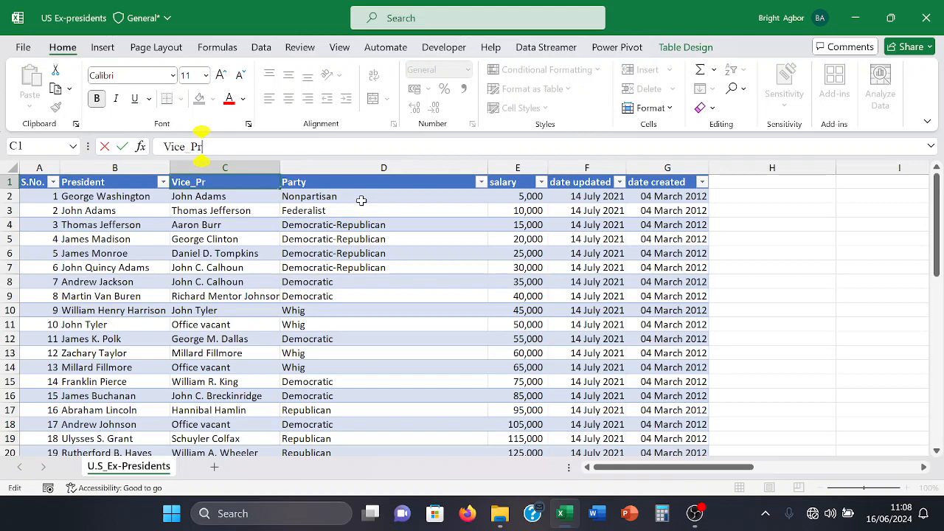
{"action": "type", "text": "esident"}
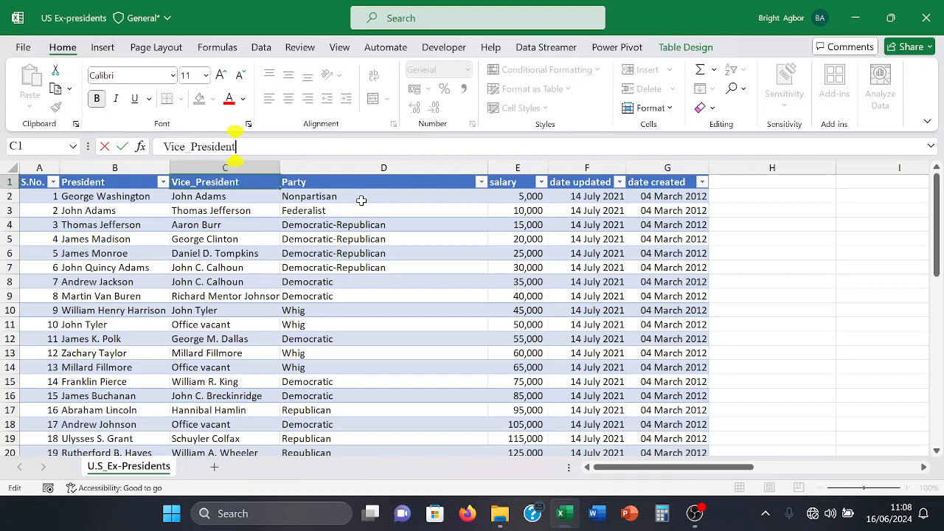
{"action": "key", "text": "Return"}
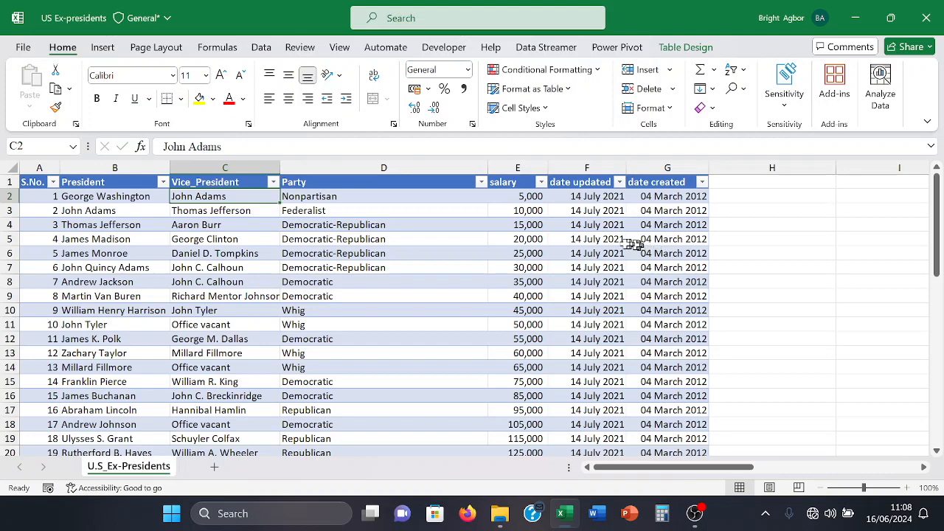
Step: Insert a blank table column directly before the date updated column
{"action": "left_click", "coordinate": [572, 163]}
{"action": "right_click", "coordinate": [572, 165]}
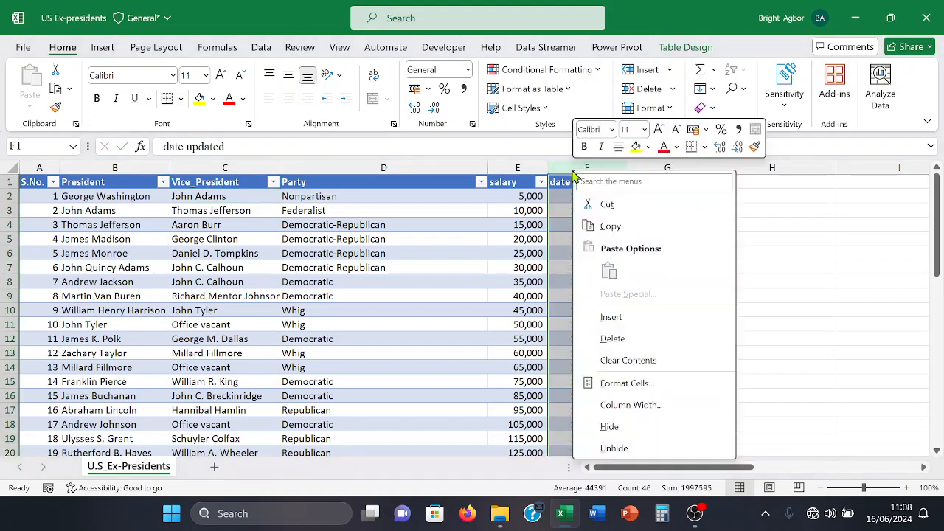
{"action": "left_click", "coordinate": [610, 317]}
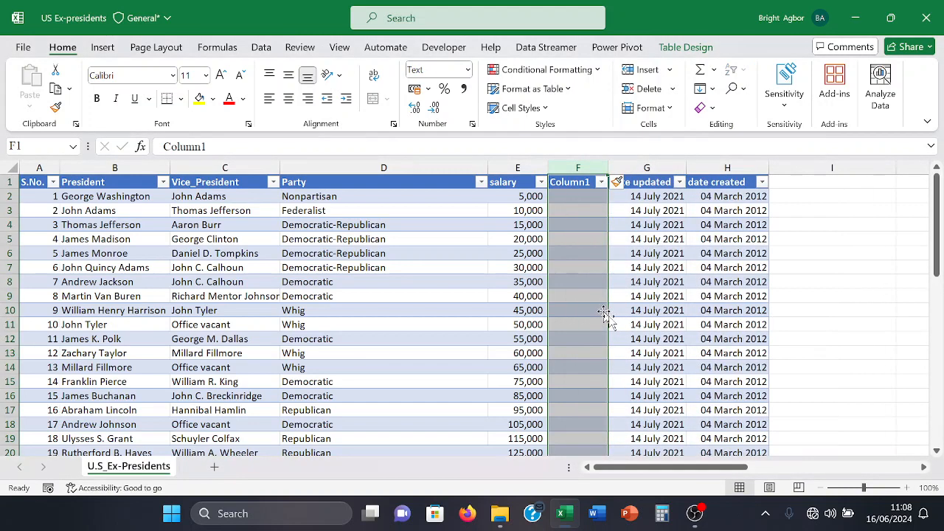
Step: Move the date created values from H2:H46 into the blank column at F2:F46 and autofit column F's width
{"action": "left_click", "coordinate": [719, 198]}
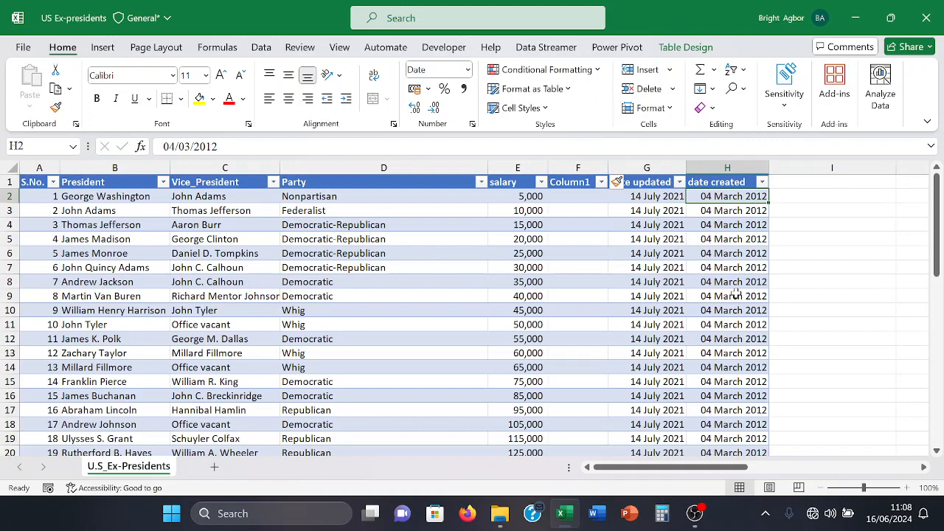
{"action": "key", "text": "ctrl+shift+Down"}
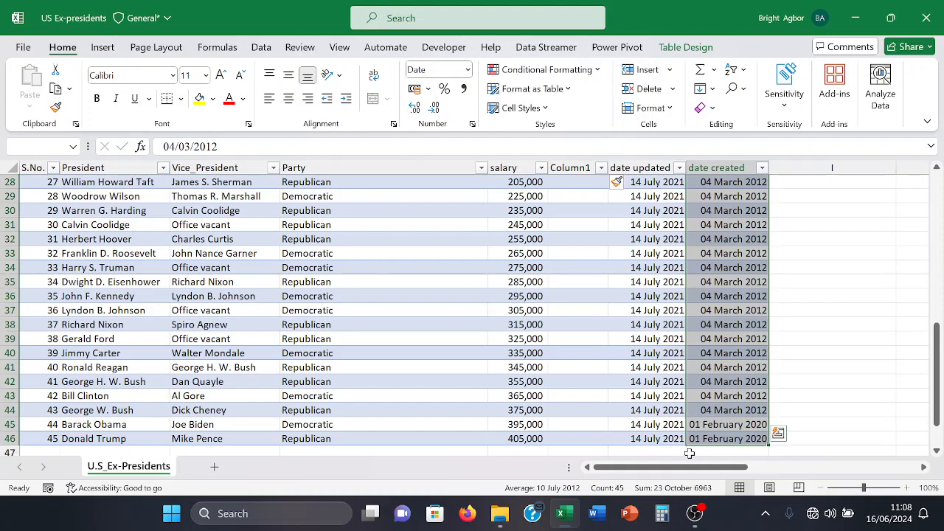
{"action": "left_click_drag", "start_coordinate": [708, 450], "coordinate": [605, 442]}
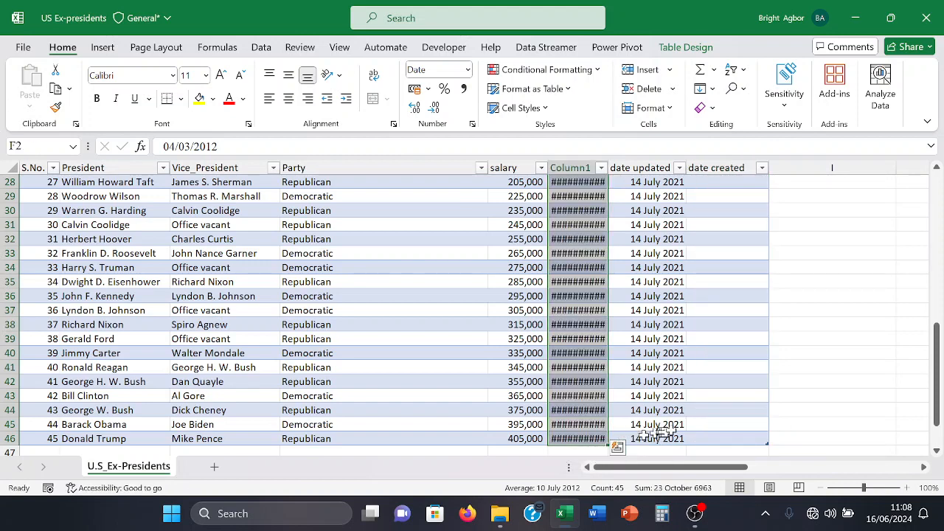
{"action": "left_click", "coordinate": [729, 413]}
{"action": "scroll", "coordinate": [767, 402], "scroll_direction": "down", "scroll_amount": 1}
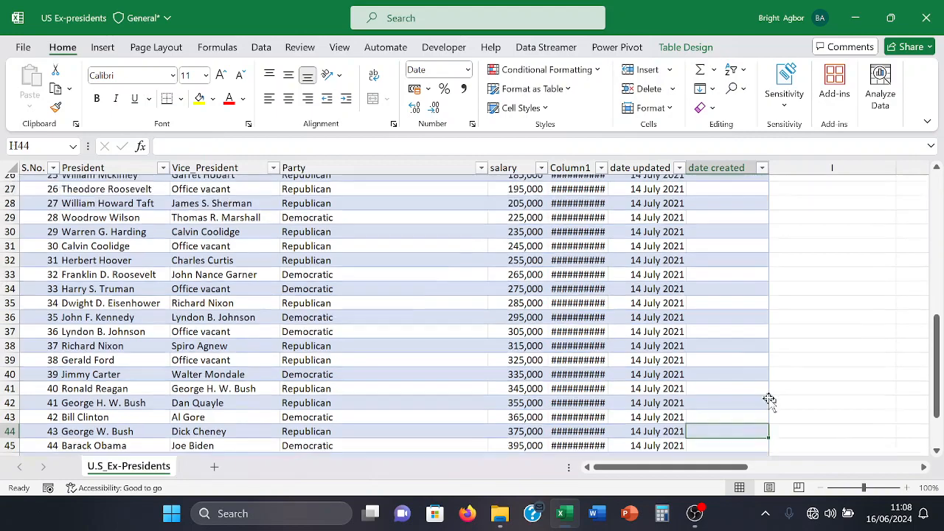
{"action": "scroll", "coordinate": [770, 401], "scroll_direction": "up", "scroll_amount": 6}
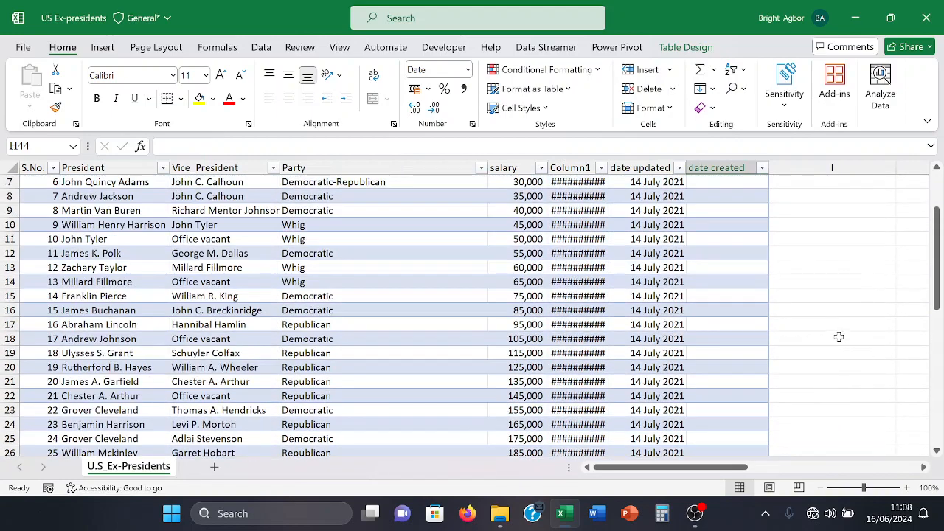
{"action": "scroll", "coordinate": [839, 337], "scroll_direction": "up", "scroll_amount": 2}
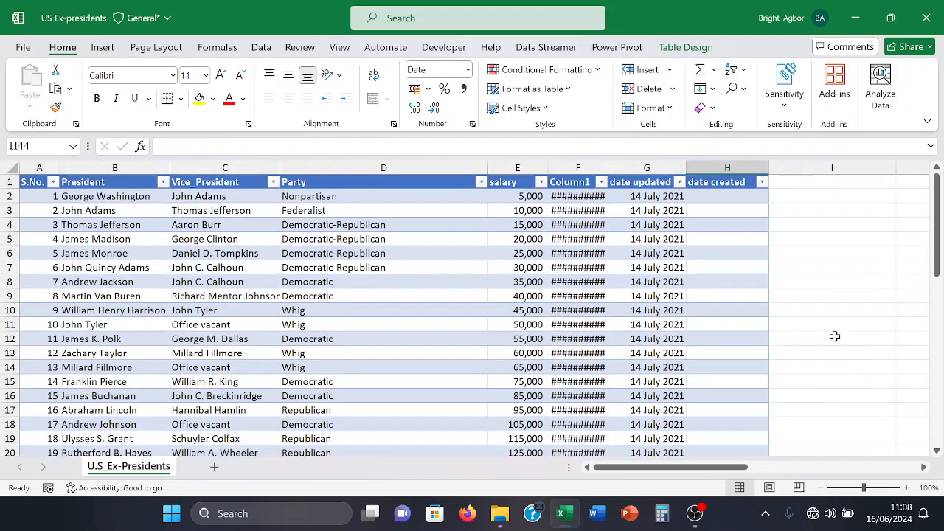
{"action": "double_click", "coordinate": [609, 171]}
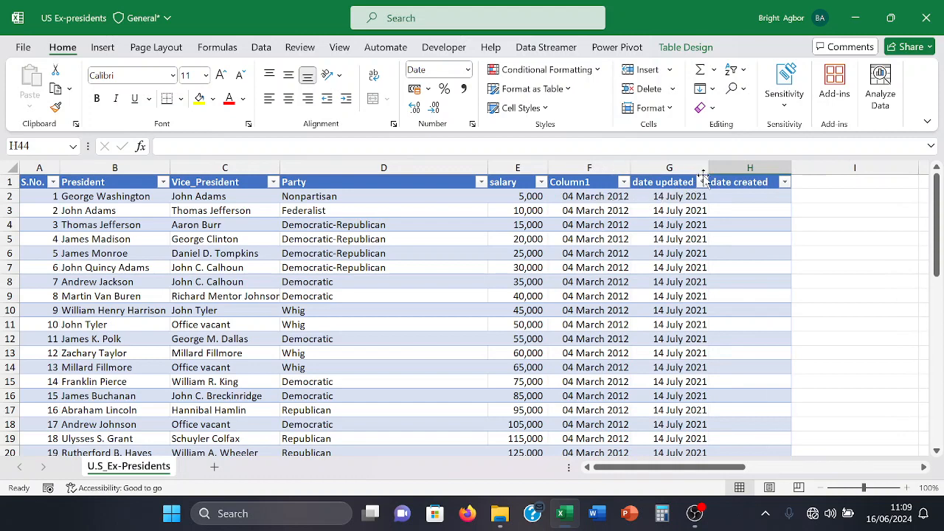
Step: Delete the emptied date created column H
{"action": "left_click", "coordinate": [737, 171]}
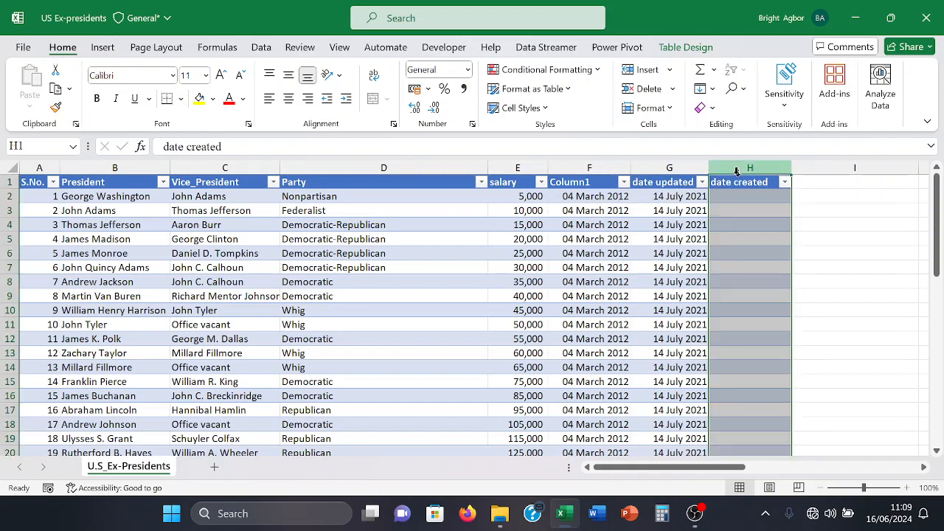
{"action": "right_click", "coordinate": [735, 168]}
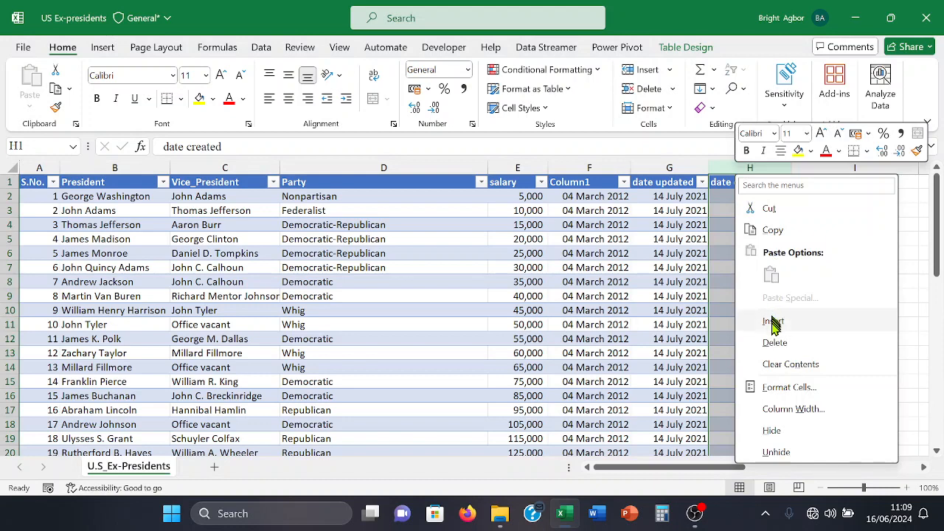
{"action": "left_click", "coordinate": [775, 343]}
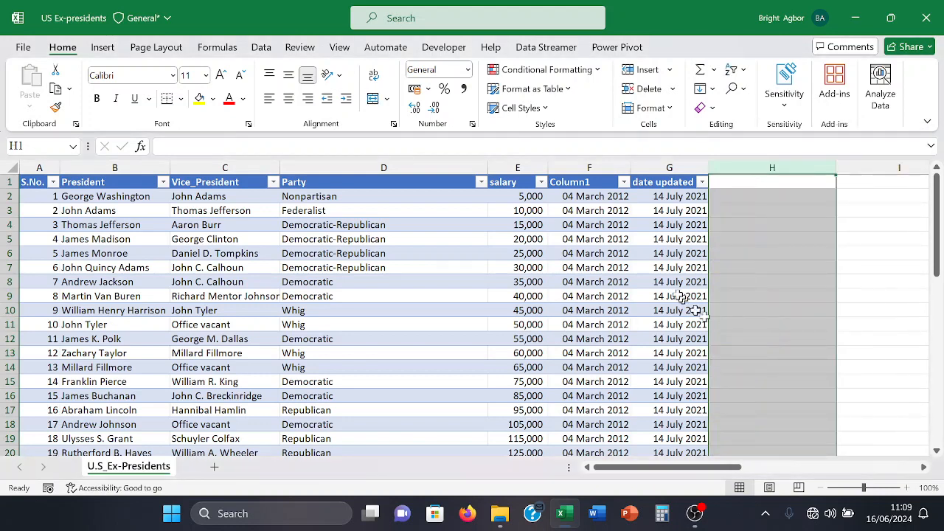
Step: Rename the Column1 header in F1 as Date_Created
{"action": "left_click", "coordinate": [599, 183]}
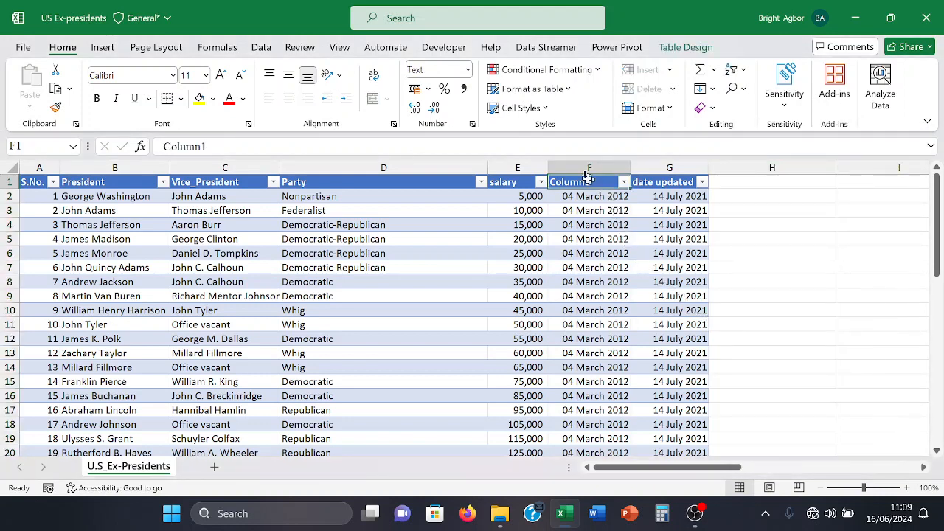
{"action": "left_click", "coordinate": [548, 151]}
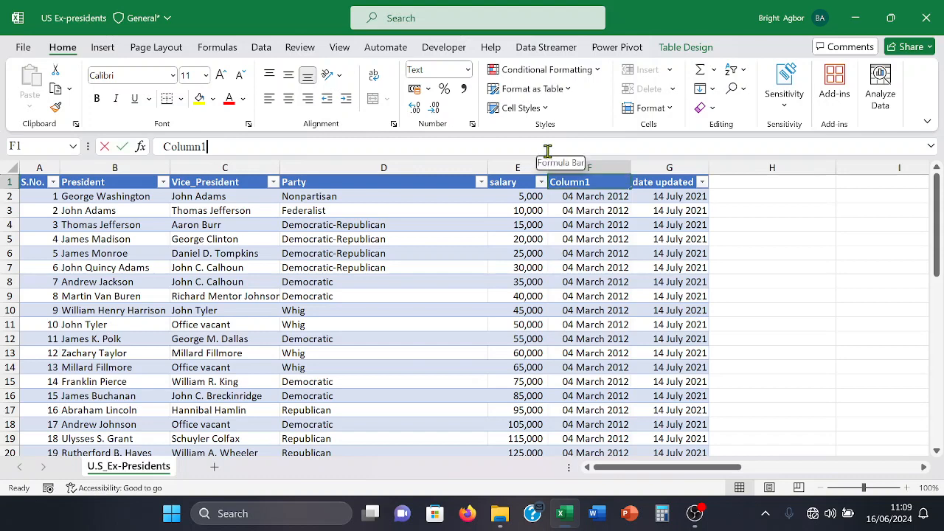
{"action": "key", "text": "BackSpace"}
{"action": "key", "text": "BackSpace"}
{"action": "key", "text": "BackSpace"}
{"action": "key", "text": "BackSpace"}
{"action": "key", "text": "BackSpace"}
{"action": "key", "text": "BackSpace"}
{"action": "key", "text": "BackSpace"}
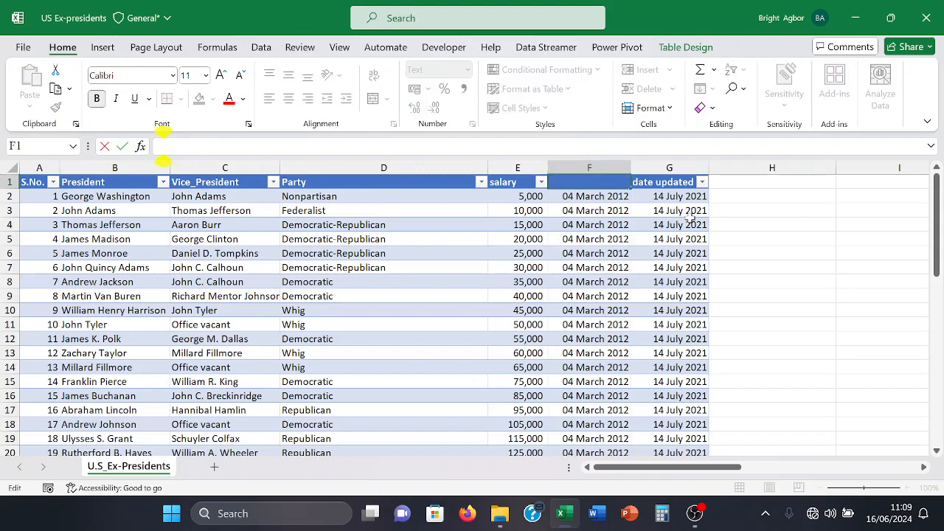
{"action": "type", "text": "Da"}
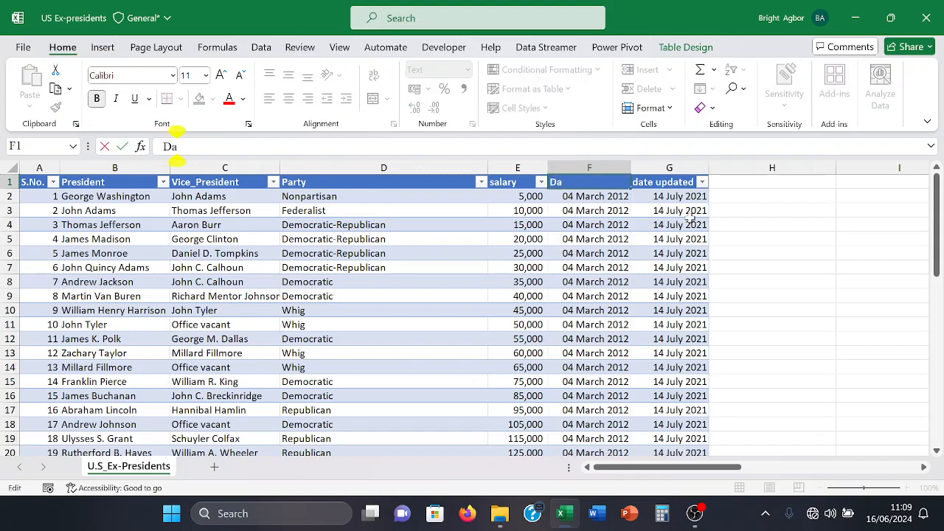
{"action": "type", "text": "te_Cr"}
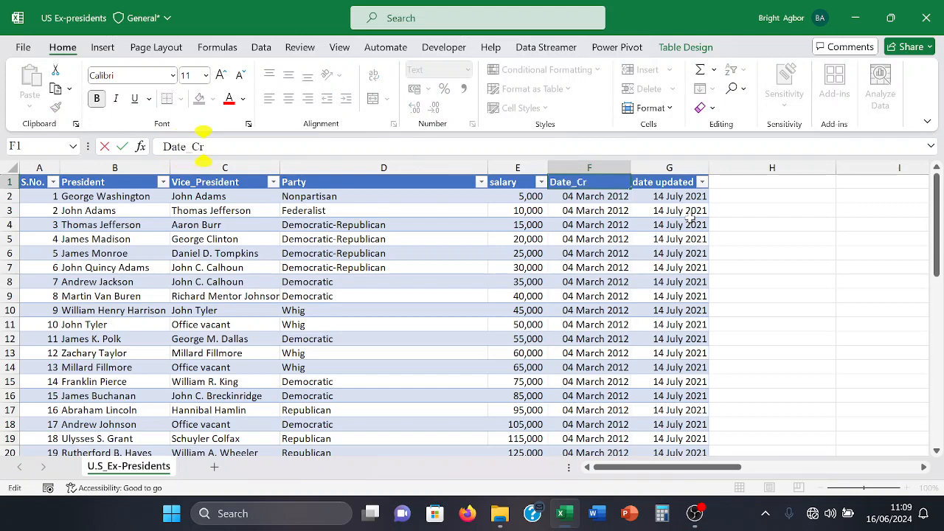
{"action": "type", "text": "eated"}
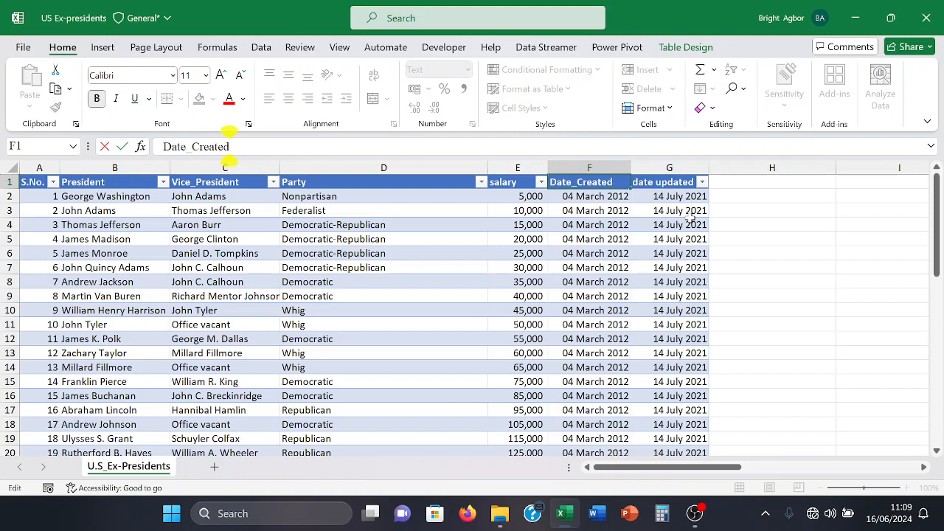
{"action": "left_click", "coordinate": [688, 214]}
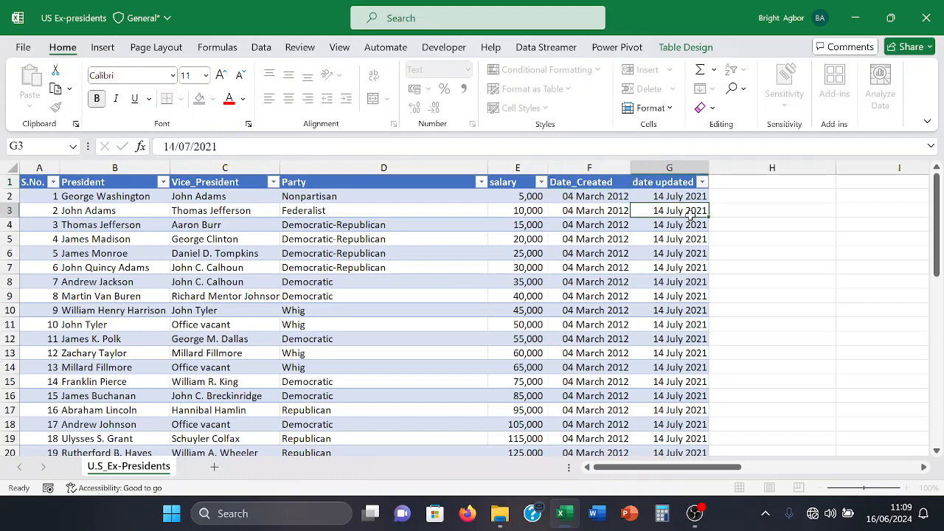
Step: Rename the date updated header in G1 as Date_Updated
{"action": "left_click", "coordinate": [678, 183]}
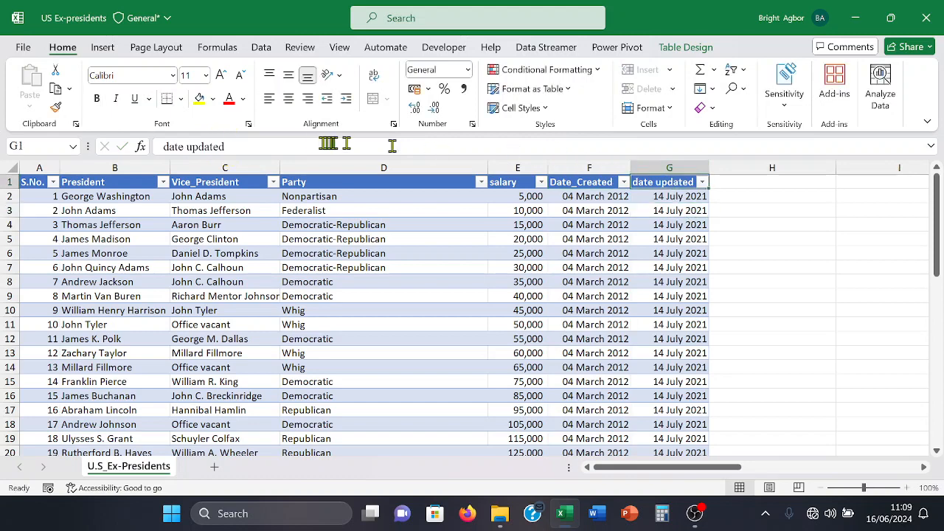
{"action": "left_click", "coordinate": [224, 146]}
{"action": "key", "text": "BackSpace"}
{"action": "key", "text": "BackSpace"}
{"action": "key", "text": "BackSpace"}
{"action": "key", "text": "BackSpace"}
{"action": "key", "text": "BackSpace"}
{"action": "key", "text": "BackSpace"}
{"action": "key", "text": "BackSpace"}
{"action": "key", "text": "BackSpace"}
{"action": "key", "text": "BackSpace"}
{"action": "key", "text": "BackSpace"}
{"action": "key", "text": "BackSpace"}
{"action": "key", "text": "BackSpace"}
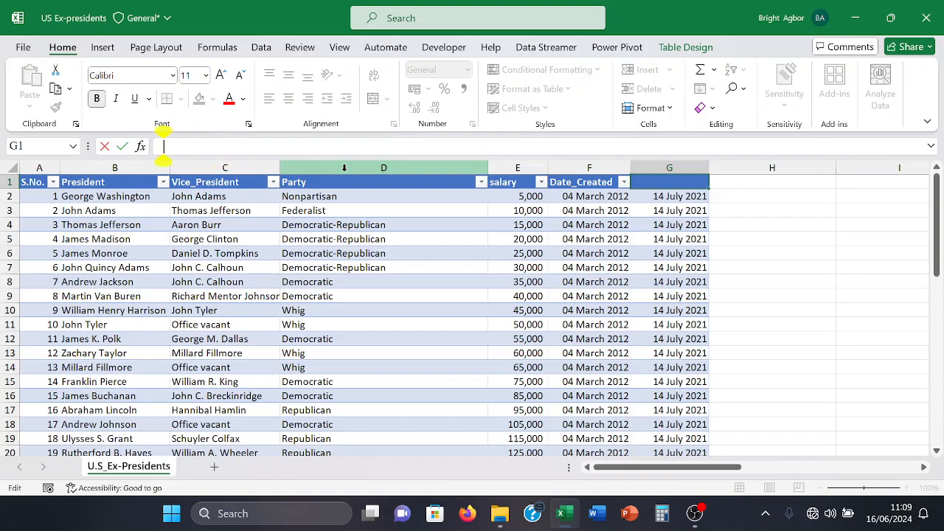
{"action": "type", "text": "Date"}
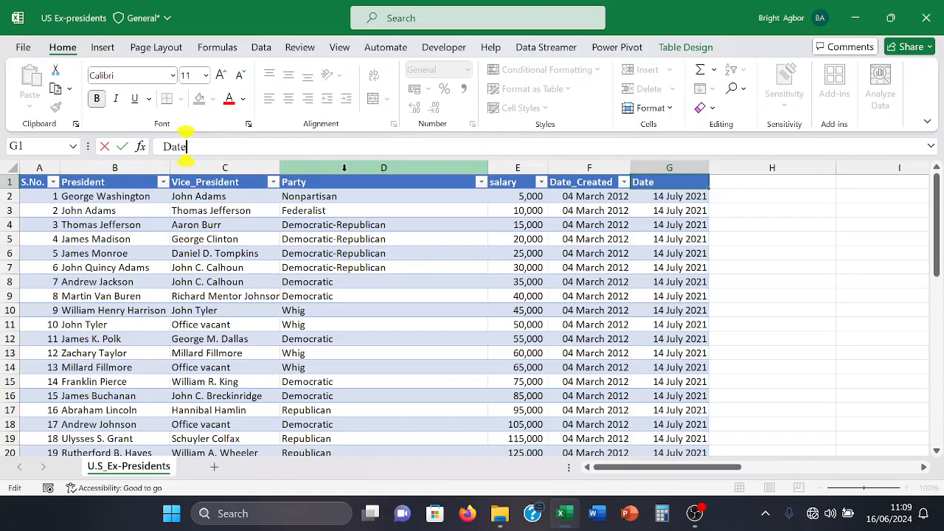
{"action": "type", "text": "_Updated"}
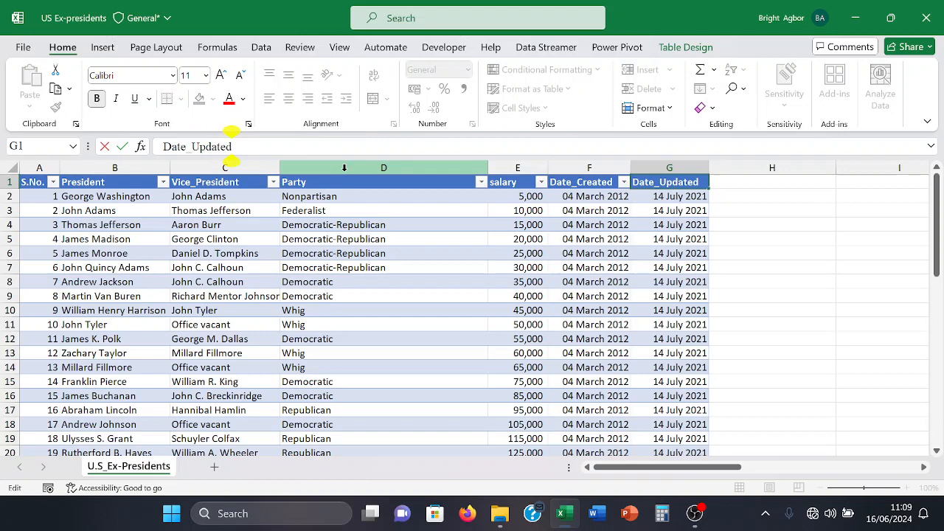
{"action": "key", "text": "Return"}
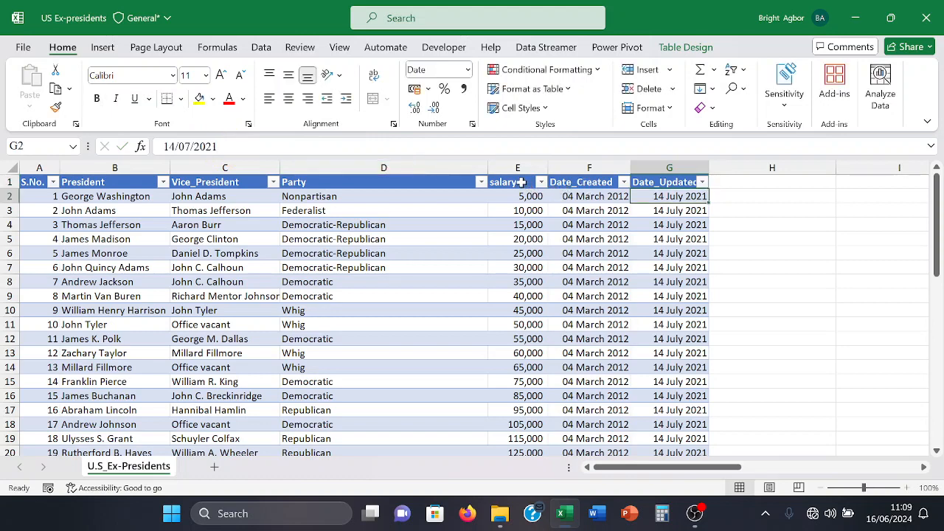
Step: Capitalize the salary header in E1 so it reads Salary
{"action": "left_click", "coordinate": [521, 182]}
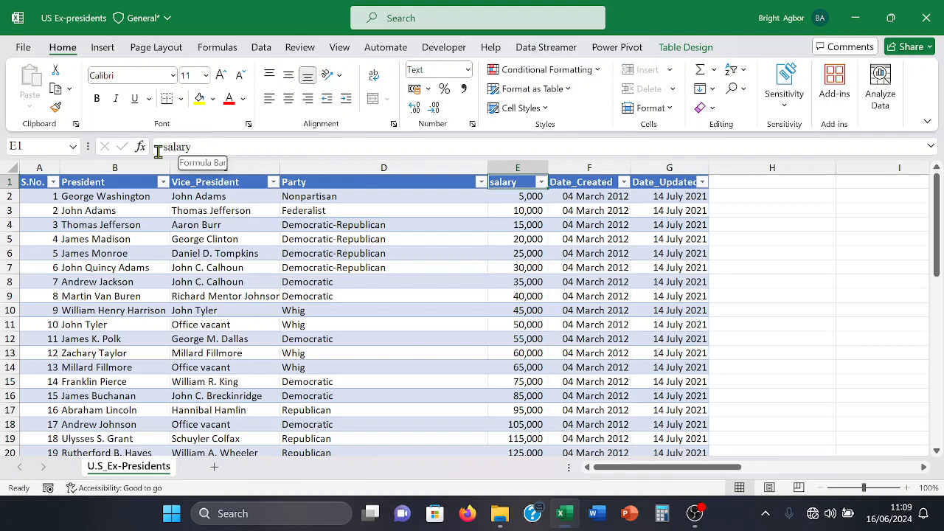
{"action": "left_click", "coordinate": [168, 147]}
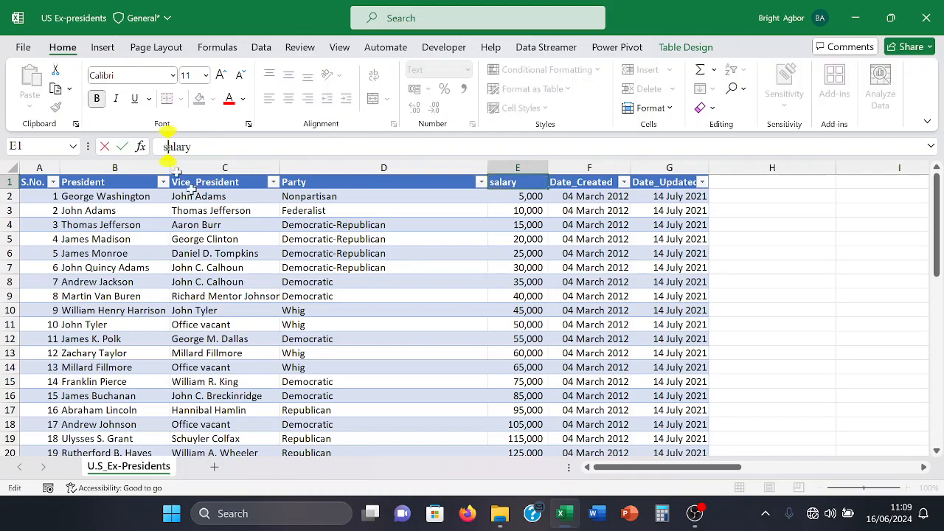
{"action": "key", "text": "BackSpace"}
{"action": "type", "text": "S"}
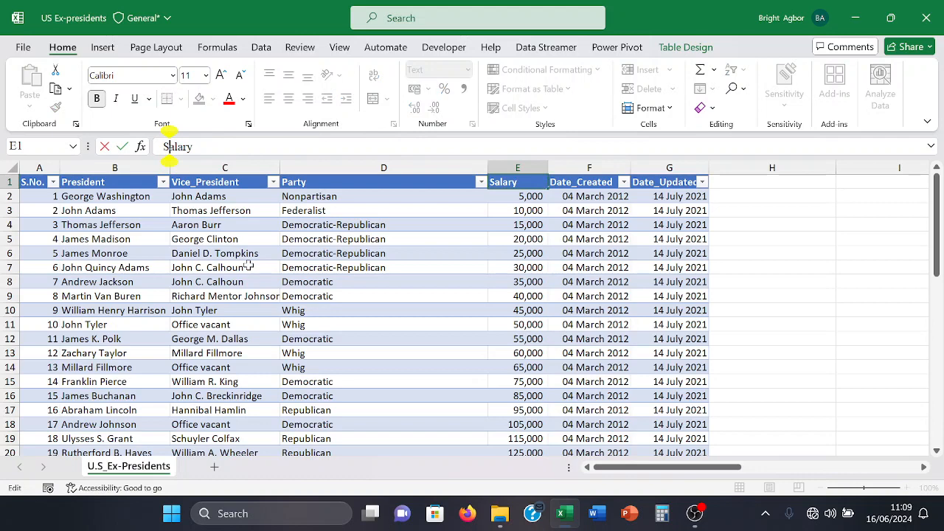
{"action": "left_click", "coordinate": [203, 282]}
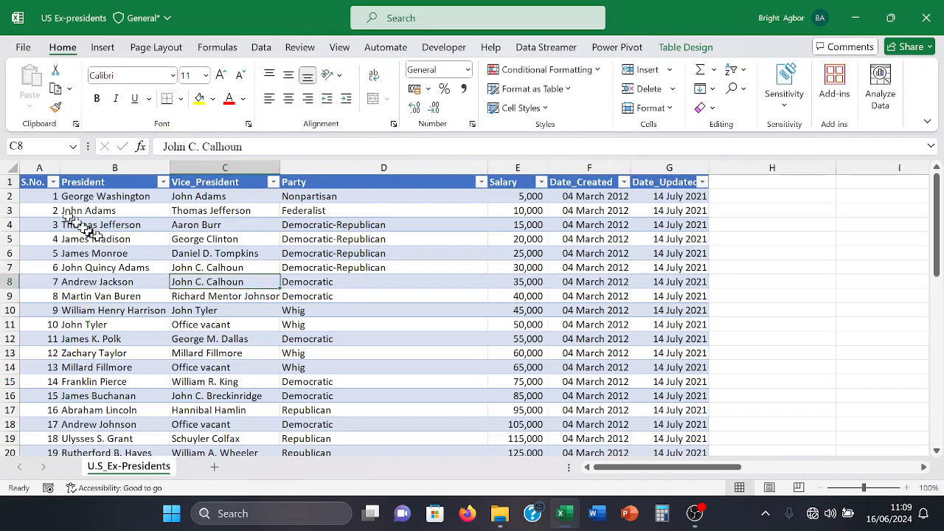
Step: Rename the serial number header in A1 as S/N
{"action": "left_click", "coordinate": [33, 182]}
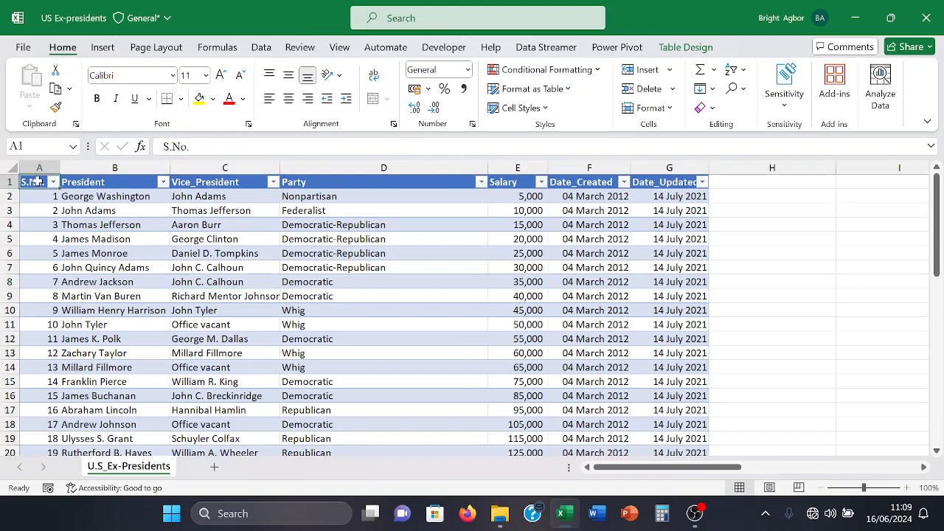
{"action": "left_click", "coordinate": [189, 147]}
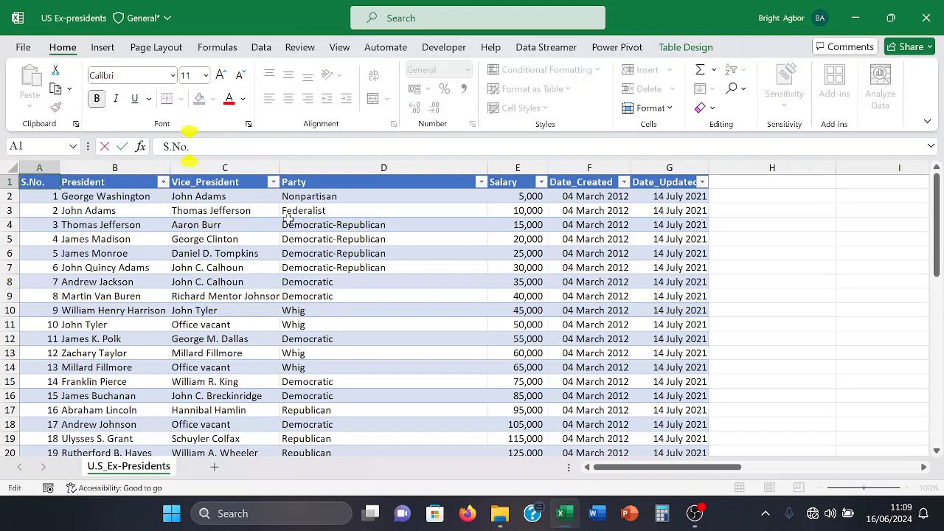
{"action": "key", "text": "BackSpace"}
{"action": "key", "text": "BackSpace"}
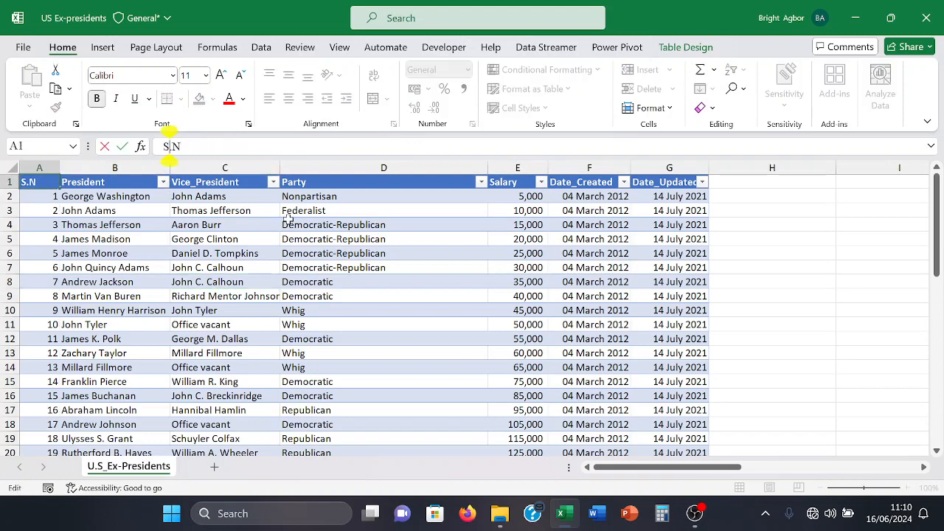
{"action": "left_click", "coordinate": [172, 146]}
{"action": "key", "text": "BackSpace"}
{"action": "type", "text": "/"}
{"action": "key", "text": "Return"}
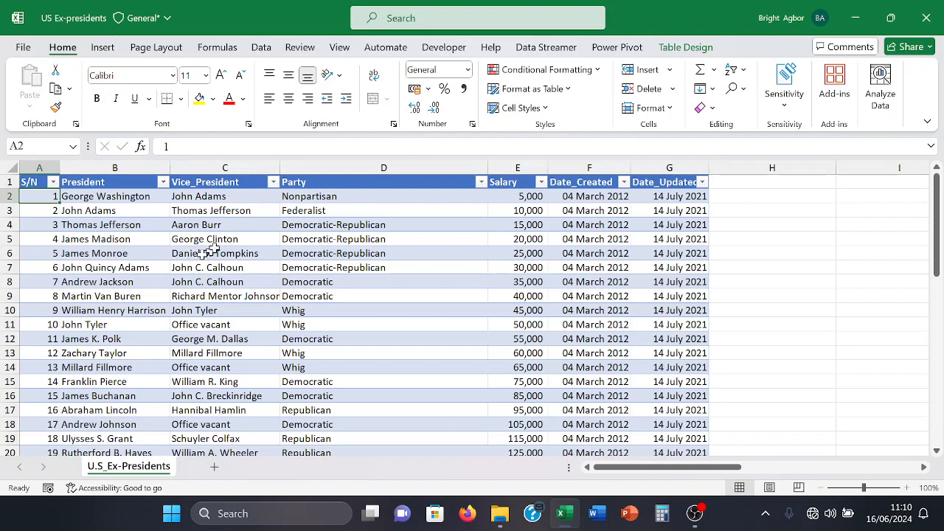
Step: Autofit the widths of table columns A through G to their contents
{"action": "left_click", "coordinate": [52, 174]}
{"action": "left_click_drag", "start_coordinate": [65, 172], "coordinate": [659, 165]}
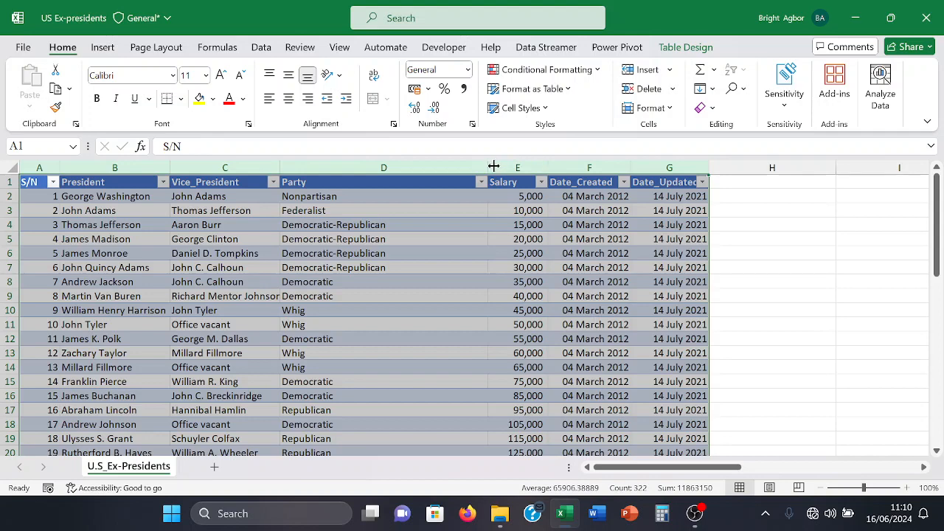
{"action": "left_click_drag", "start_coordinate": [489, 167], "coordinate": [487, 164]}
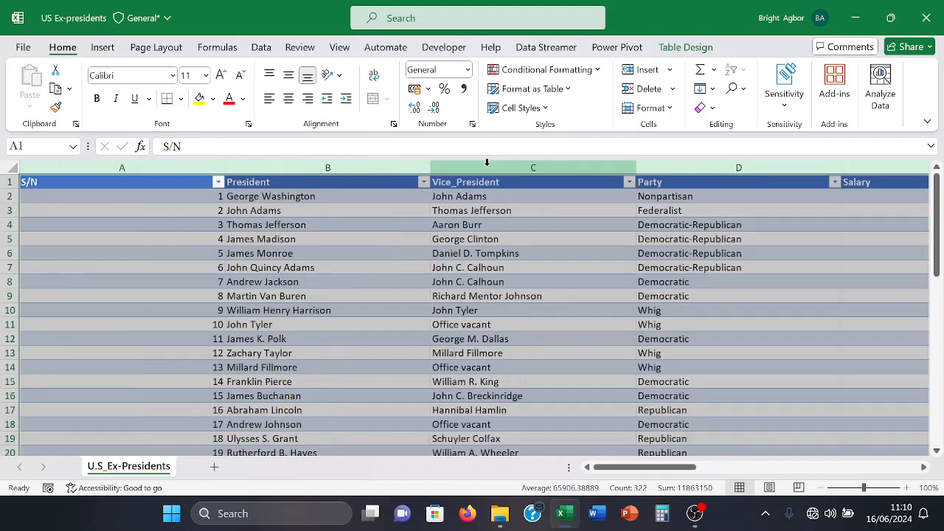
{"action": "left_click_drag", "start_coordinate": [430, 167], "coordinate": [428, 167]}
{"action": "double_click", "coordinate": [428, 167]}
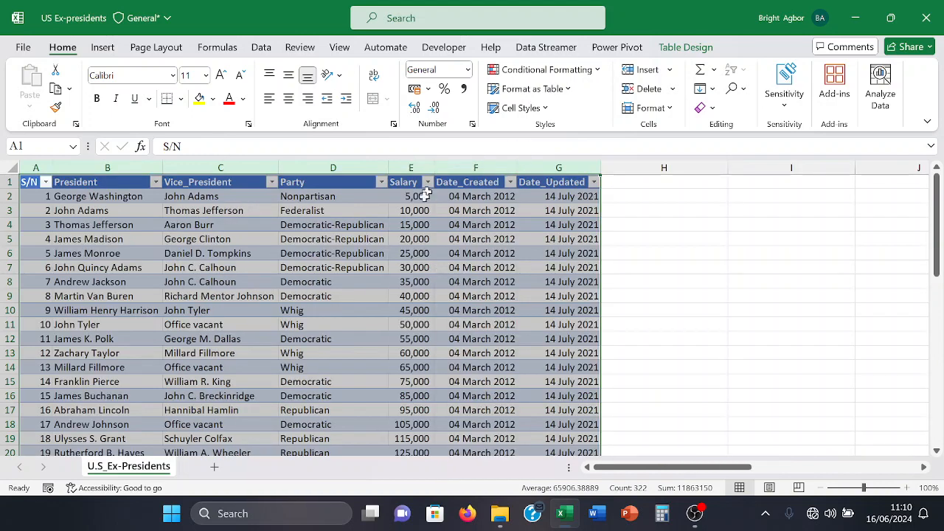
{"action": "left_click", "coordinate": [327, 309]}
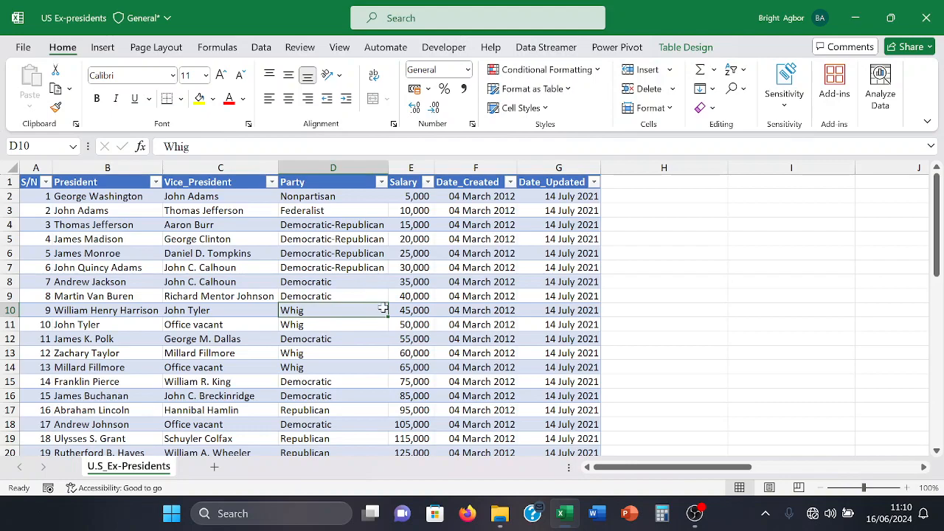
Step: Review the cleaned table's rows and columns for consistency from the first record down through the later ones
{"action": "scroll", "coordinate": [372, 321], "scroll_direction": "down", "scroll_amount": 8}
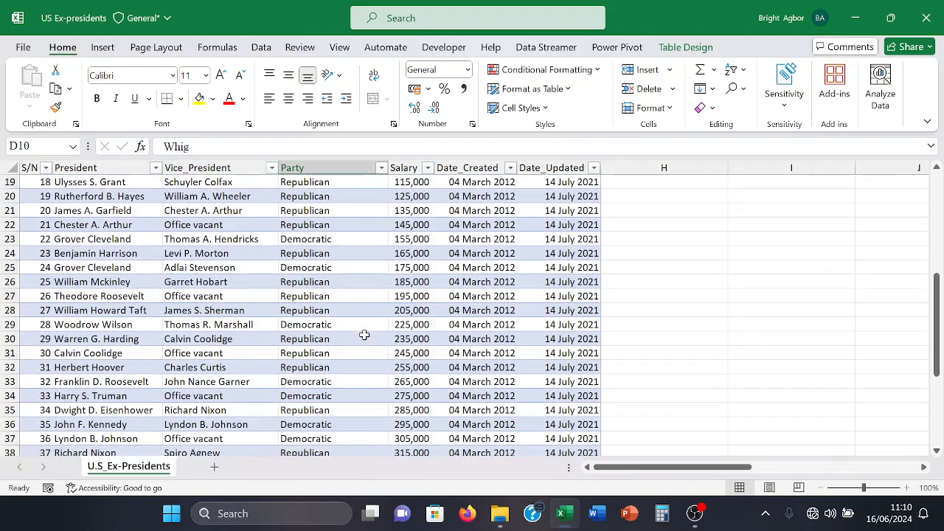
{"action": "scroll", "coordinate": [367, 343], "scroll_direction": "down", "scroll_amount": 2}
{"action": "scroll", "coordinate": [367, 341], "scroll_direction": "up", "scroll_amount": 5}
{"action": "scroll", "coordinate": [396, 330], "scroll_direction": "up", "scroll_amount": 4}
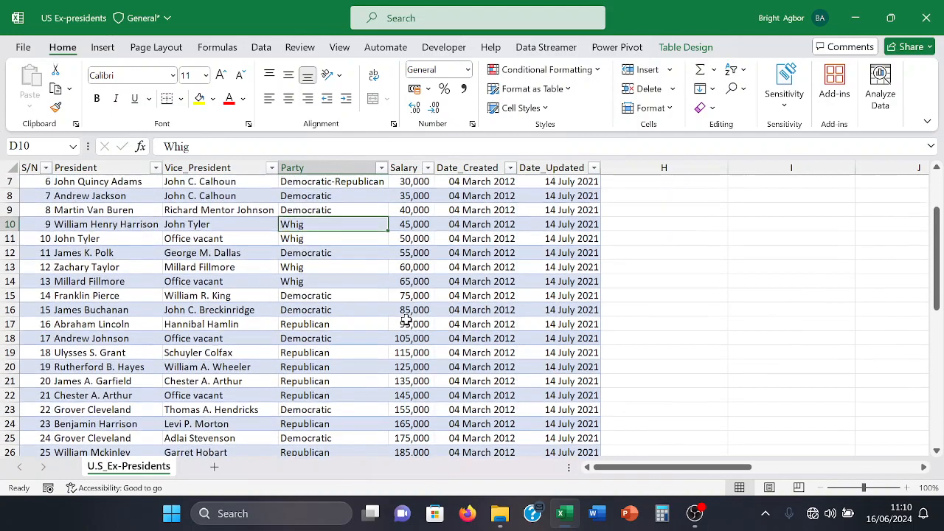
{"action": "scroll", "coordinate": [405, 318], "scroll_direction": "up", "scroll_amount": 2}
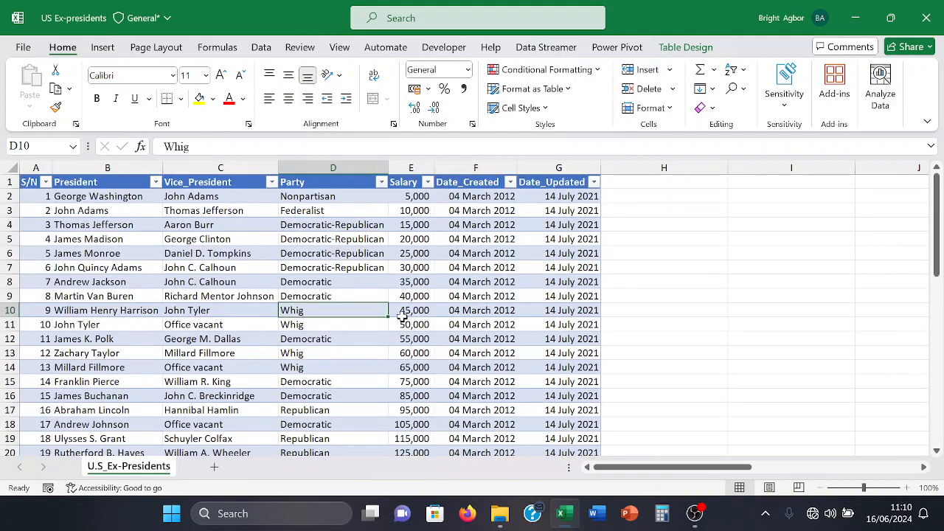